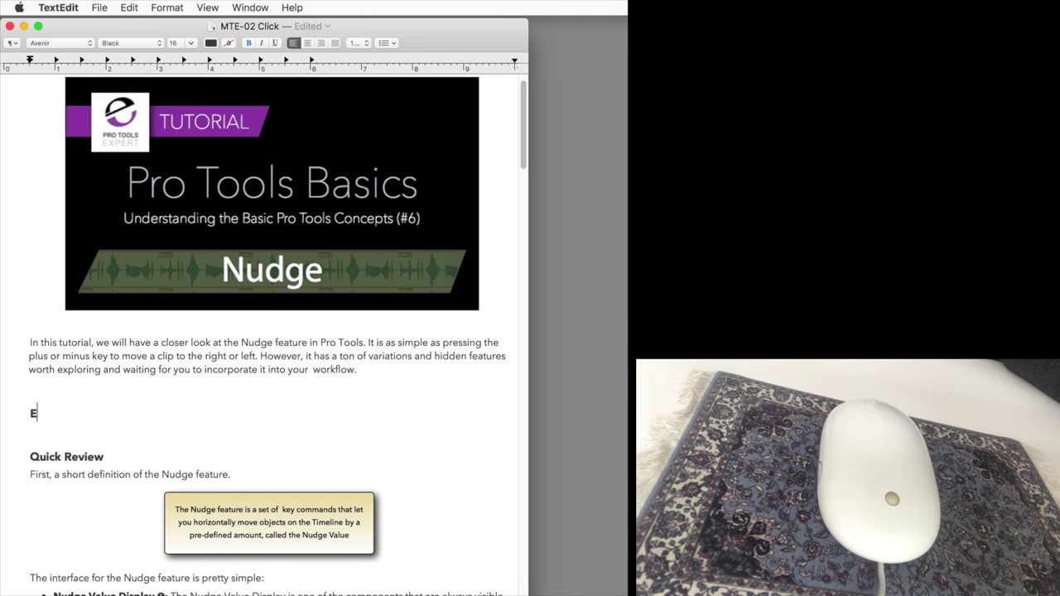
Finish typing the bold placeholder 'Enter Tex Here...' below the Nudge introduction, correcting the typo.
{"action": "type", "text": "nter Tex Here..."}
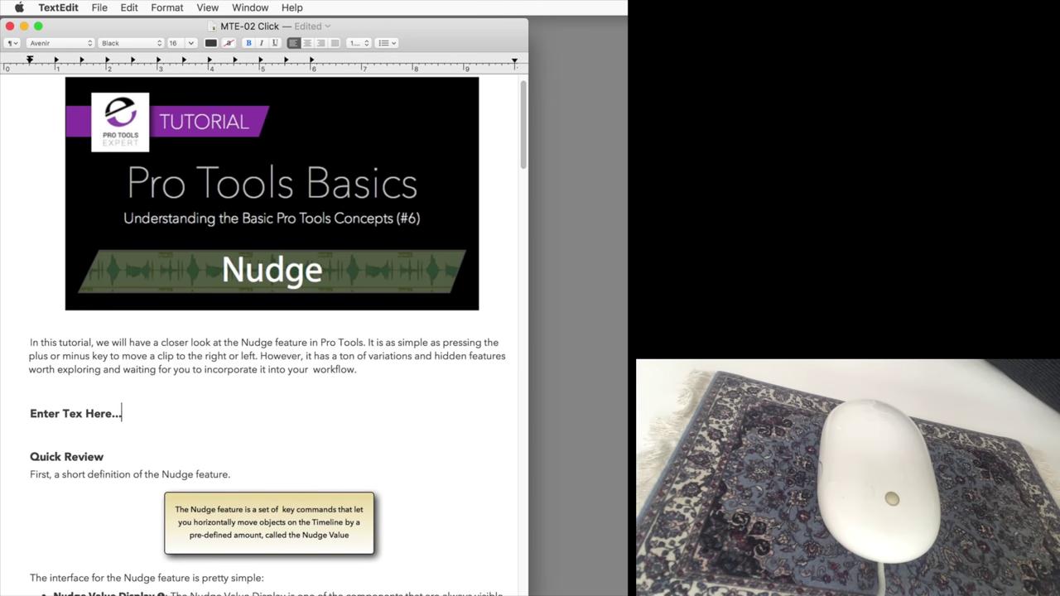
{"action": "type", "text": "......"}
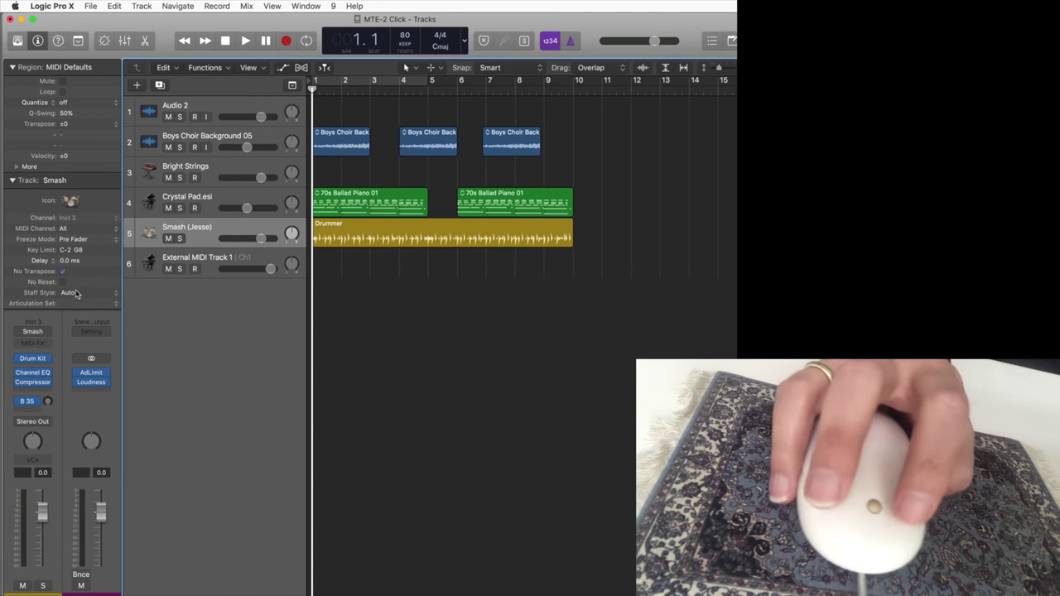
Select Boys Choir regions and the Bright Strings and Crystal Pad.esi tracks, then clear the region selection.
{"action": "left_click", "coordinate": [508, 155]}
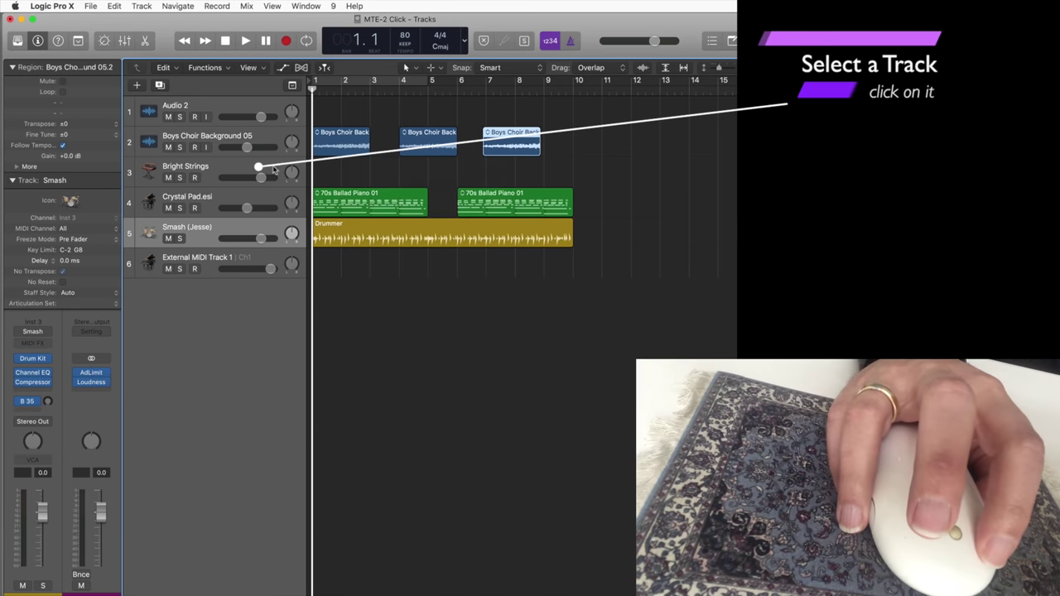
{"action": "left_click", "coordinate": [319, 170]}
{"action": "left_click", "coordinate": [227, 198]}
{"action": "left_click", "coordinate": [418, 148]}
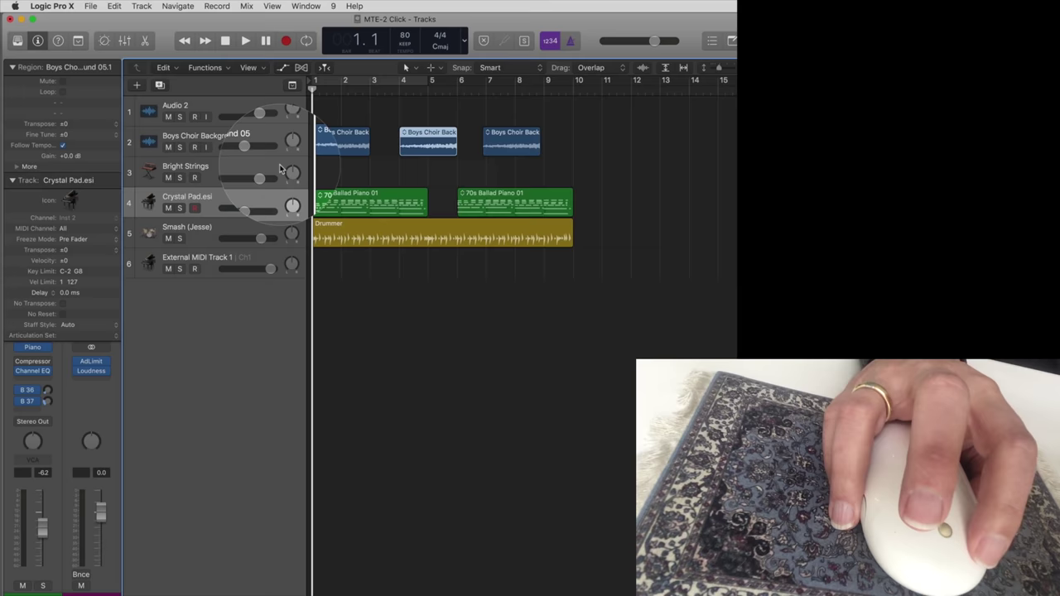
{"action": "left_click", "coordinate": [280, 169]}
{"action": "left_click_drag", "start_coordinate": [497, 147], "coordinate": [499, 147]}
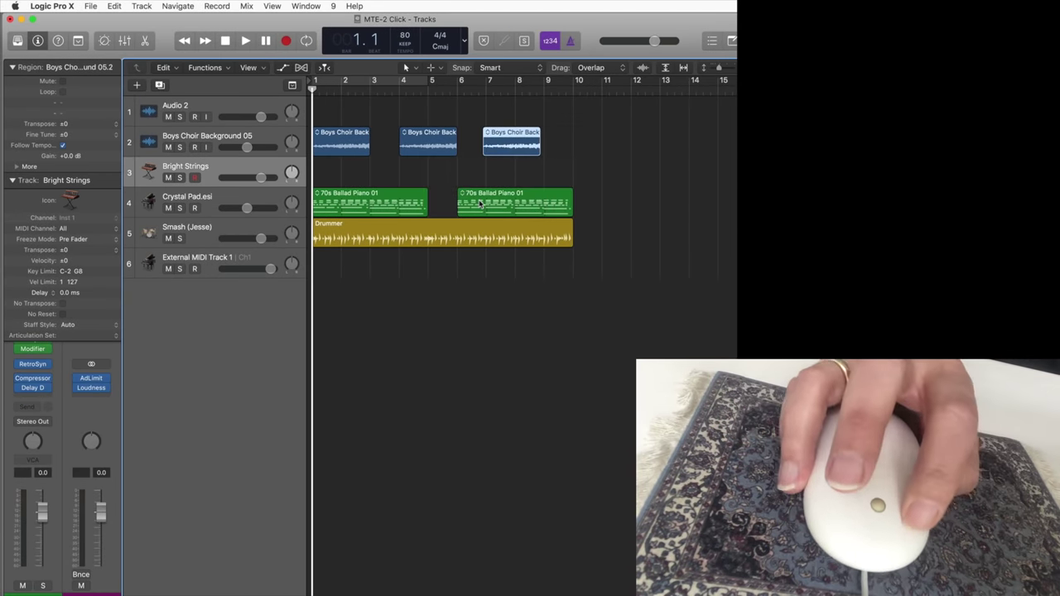
{"action": "left_click", "coordinate": [467, 173]}
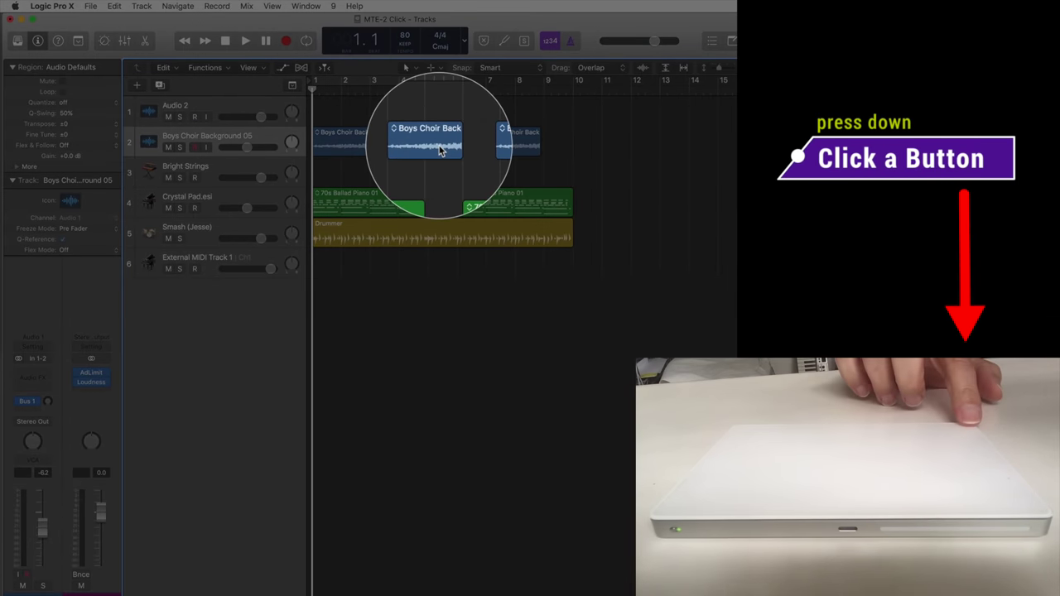
Select the choir, piano and Drummer regions in turn, ending on the first Boys Choir region and Crystal Pad.esi.
{"action": "left_click", "coordinate": [442, 150]}
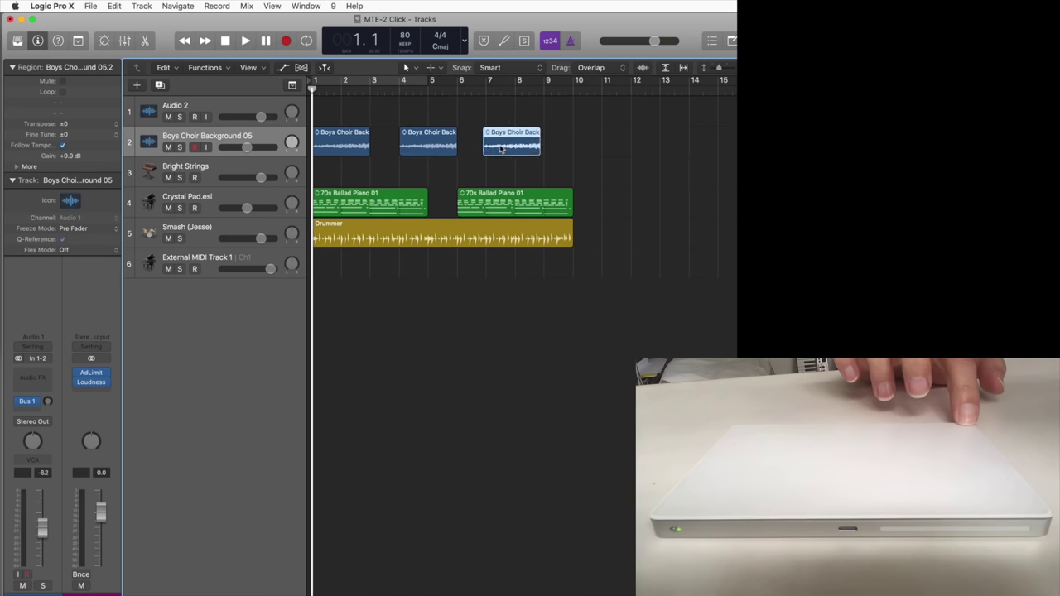
{"action": "left_click", "coordinate": [500, 149]}
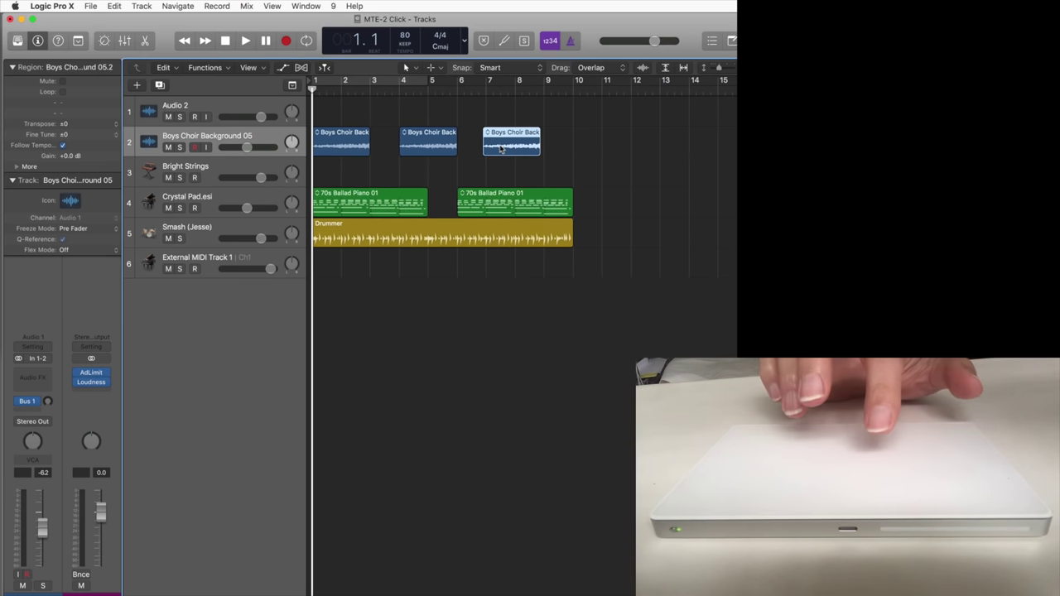
{"action": "left_click", "coordinate": [436, 148]}
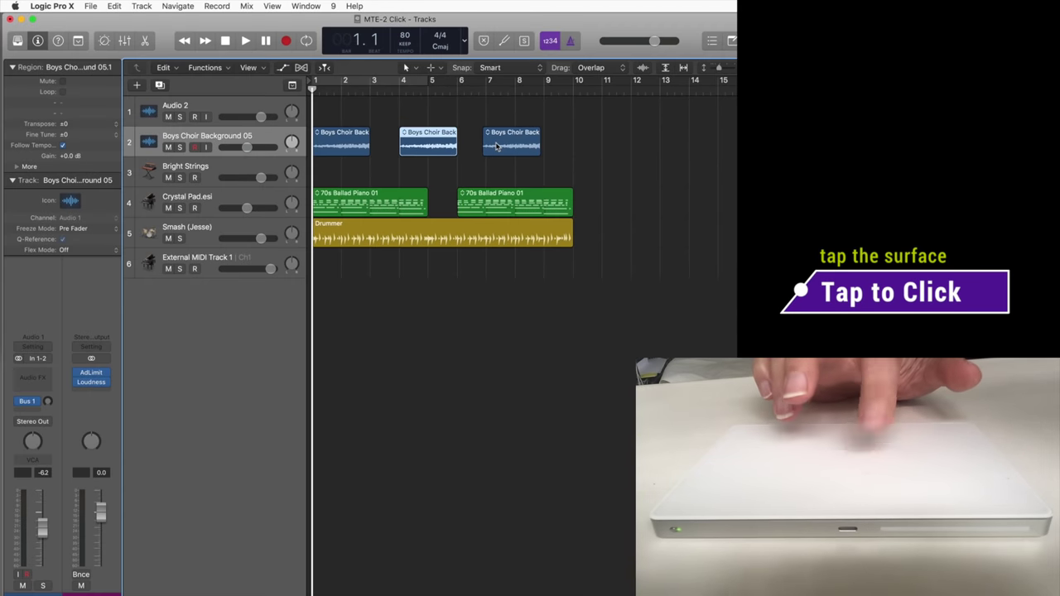
{"action": "left_click", "coordinate": [497, 147]}
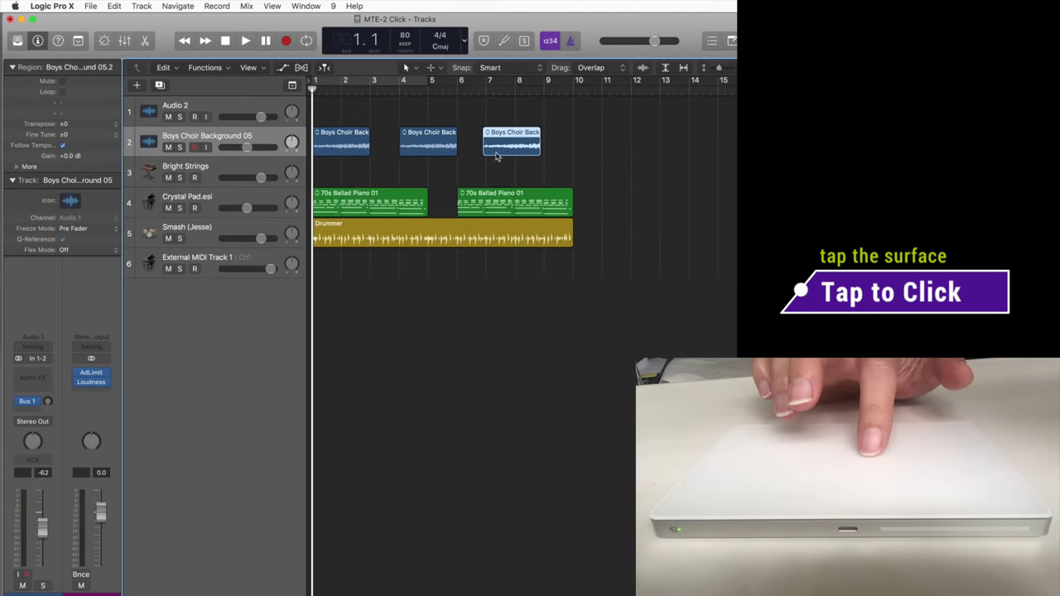
{"action": "left_click", "coordinate": [494, 207]}
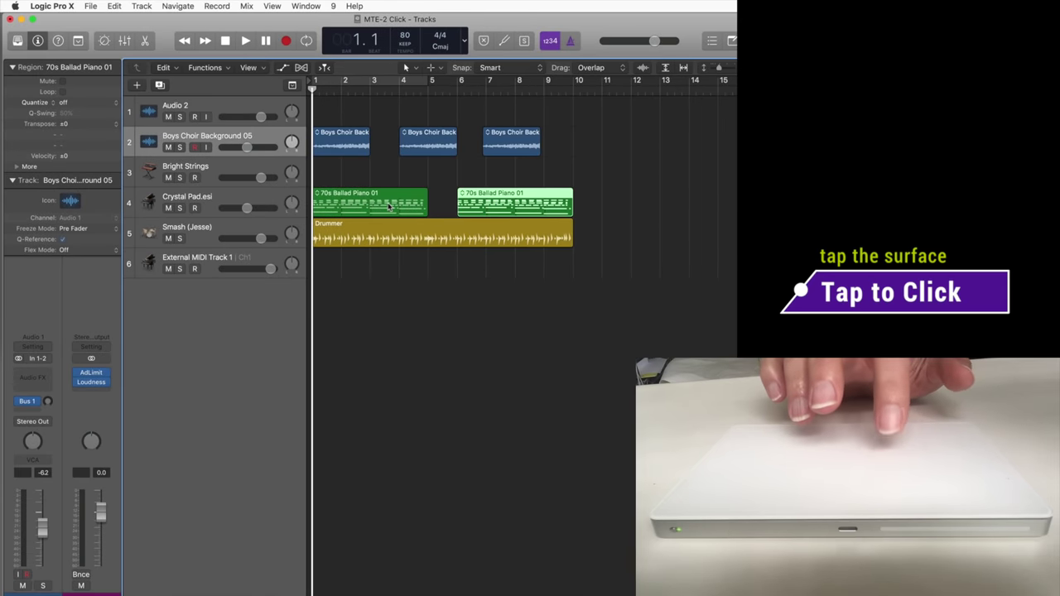
{"action": "left_click", "coordinate": [389, 207]}
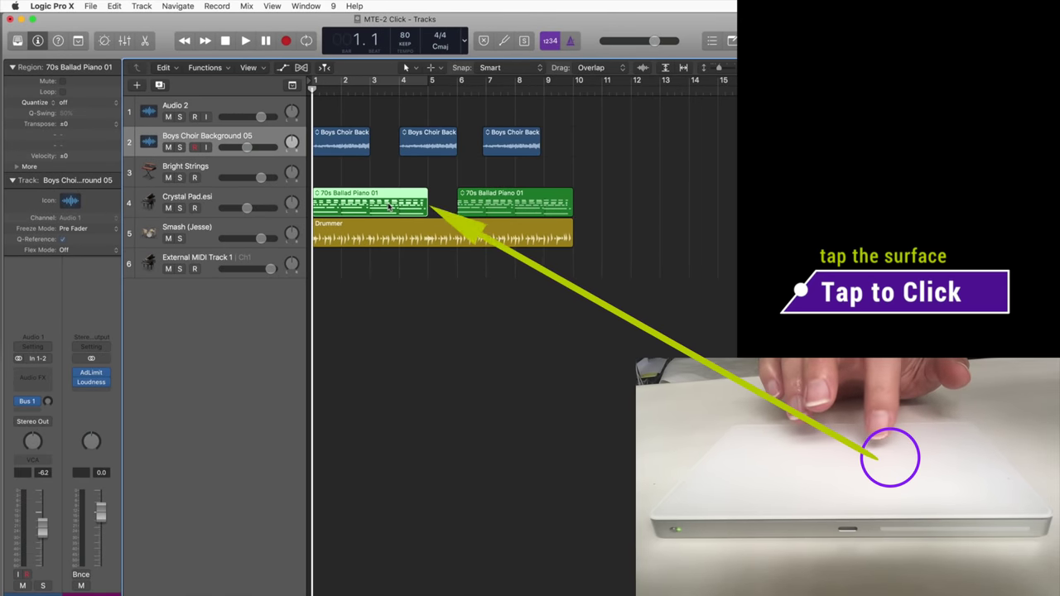
{"action": "left_click", "coordinate": [438, 232]}
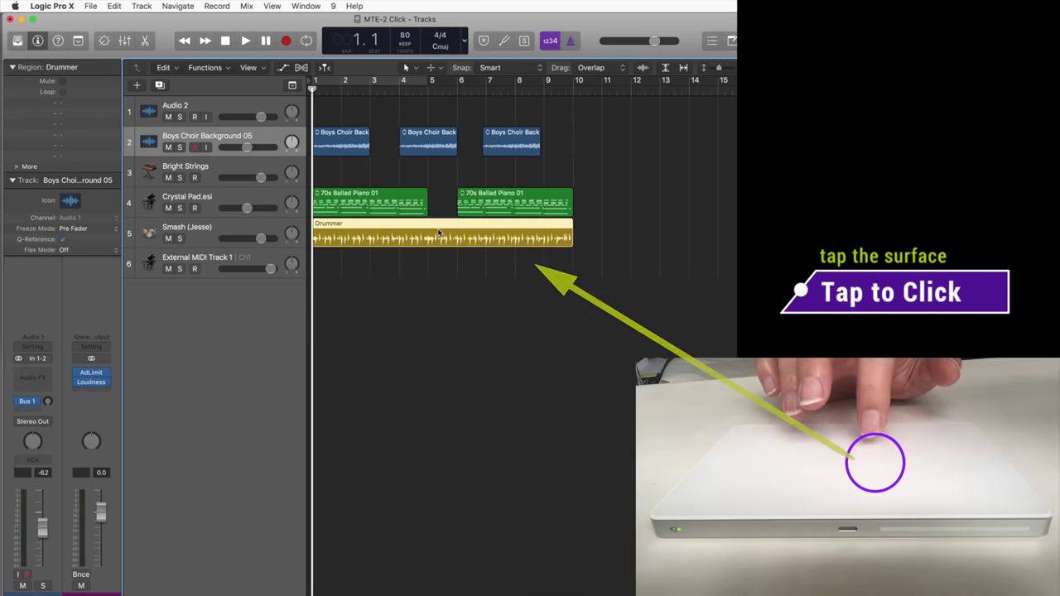
{"action": "left_click", "coordinate": [355, 142]}
{"action": "left_click", "coordinate": [276, 193]}
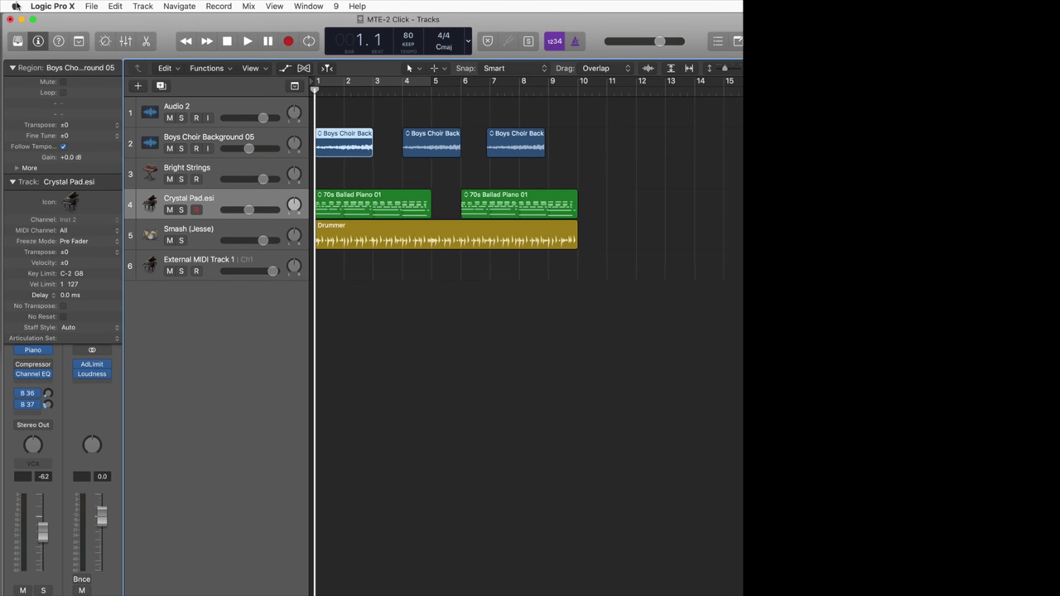
{"action": "left_click", "coordinate": [16, 7]}
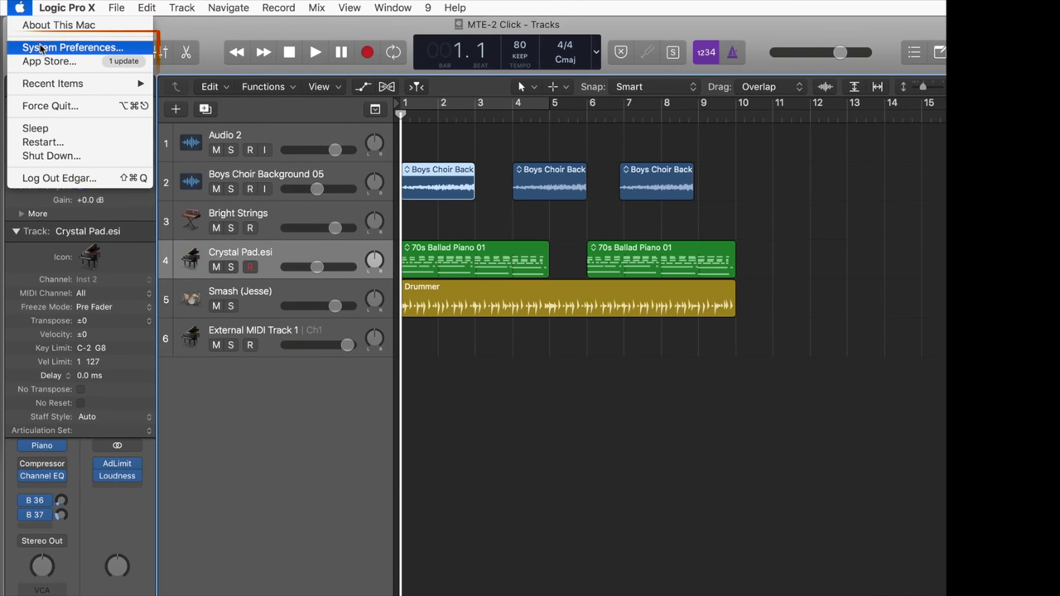
{"action": "left_click", "coordinate": [40, 50]}
{"action": "left_click", "coordinate": [203, 162]}
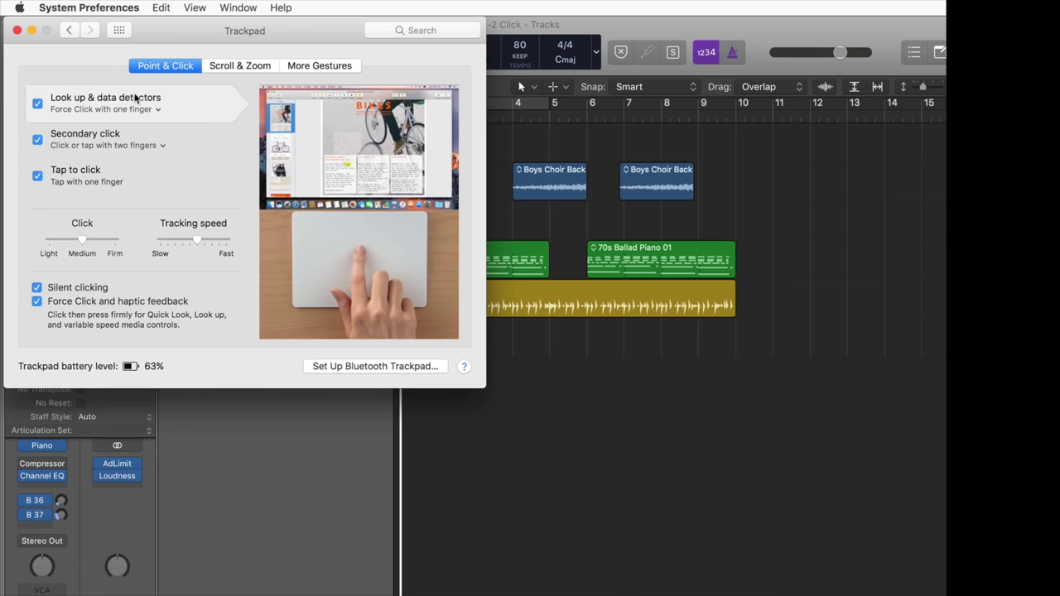
{"action": "left_click", "coordinate": [38, 177]}
{"action": "left_click", "coordinate": [37, 177]}
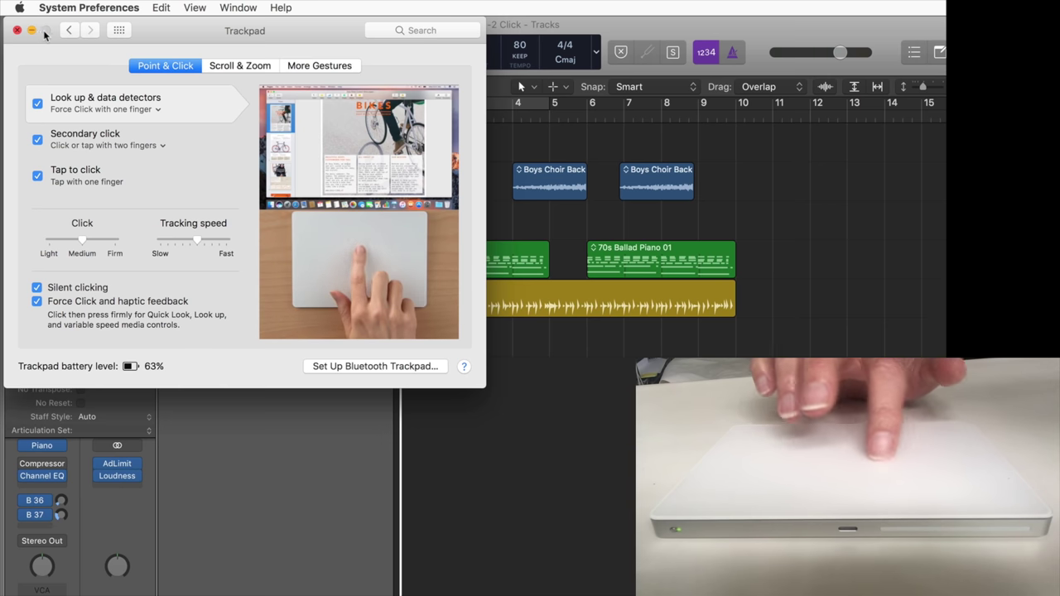
{"action": "left_click", "coordinate": [519, 367]}
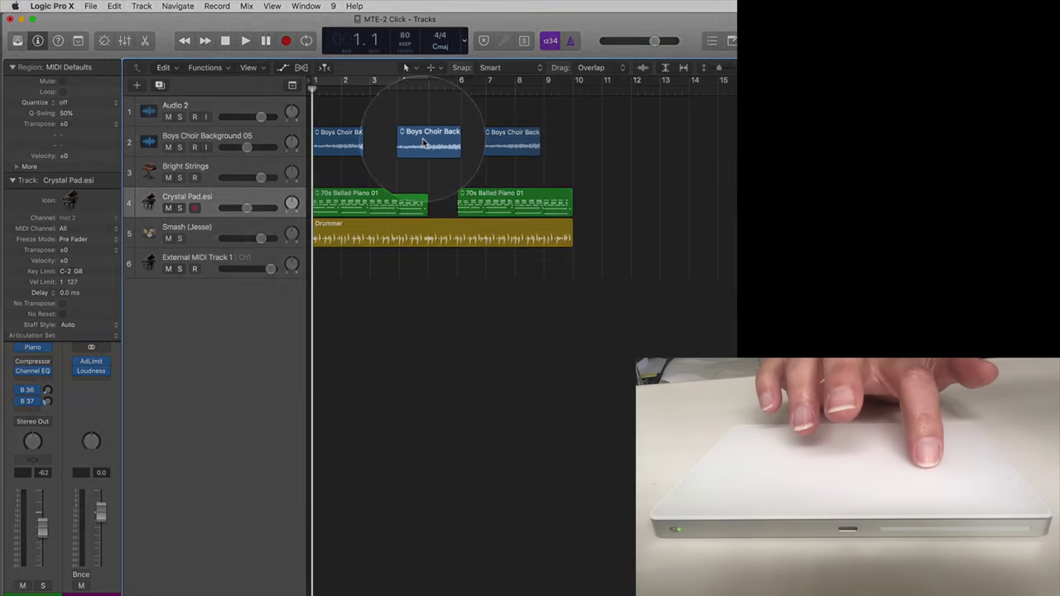
Select each Boys Choir and 70s Ballad Piano 01 region in turn, then the Bright Strings track.
{"action": "left_click", "coordinate": [421, 146]}
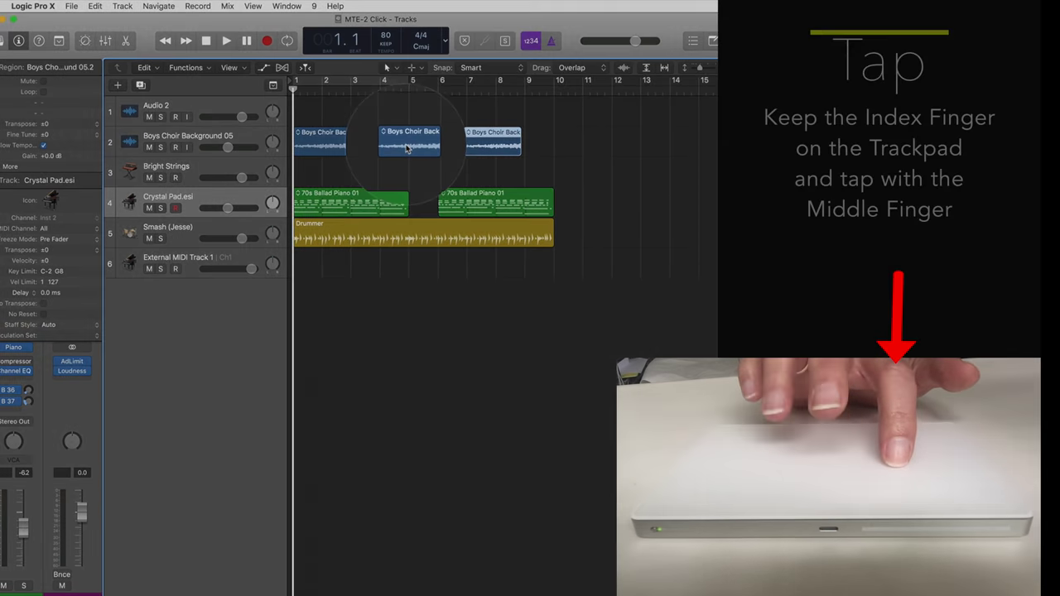
{"action": "left_click", "coordinate": [426, 148]}
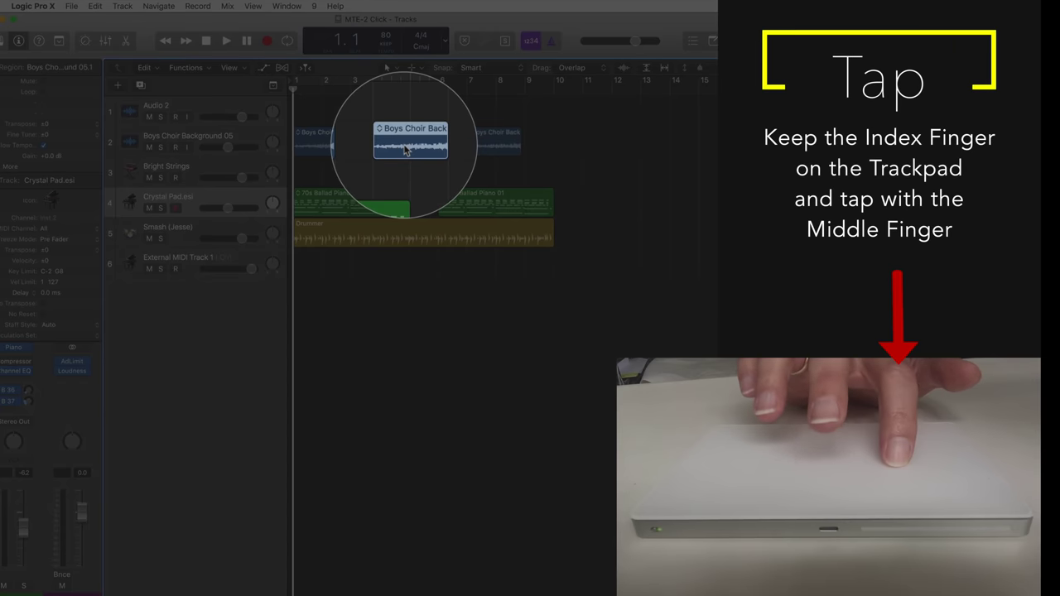
{"action": "left_click", "coordinate": [479, 149]}
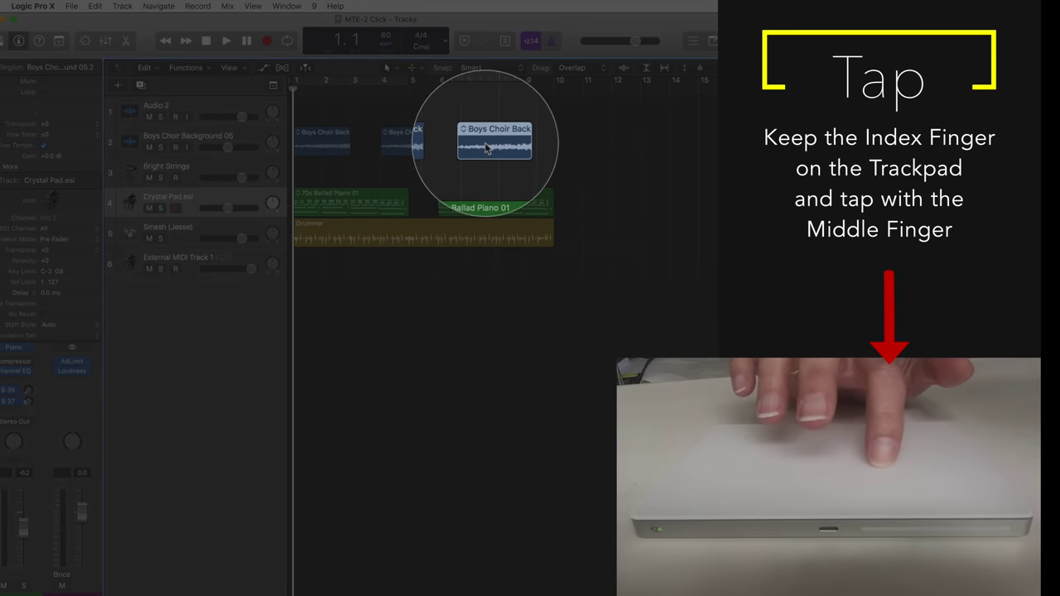
{"action": "left_click", "coordinate": [414, 146]}
{"action": "left_click", "coordinate": [322, 144]}
{"action": "left_click", "coordinate": [451, 199]}
{"action": "left_click", "coordinate": [362, 195]}
{"action": "left_click", "coordinate": [274, 170]}
Select more choir, piano and Drummer regions, clear the selection, and end on the first Boys Choir region.
{"action": "left_click", "coordinate": [405, 138]}
{"action": "left_click", "coordinate": [494, 139]}
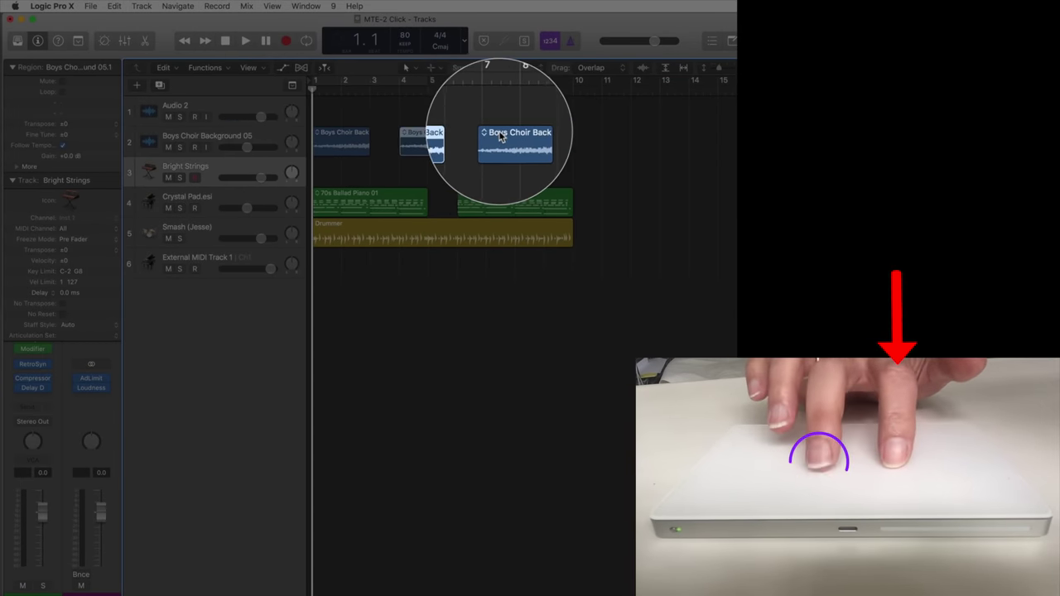
{"action": "left_click", "coordinate": [260, 205]}
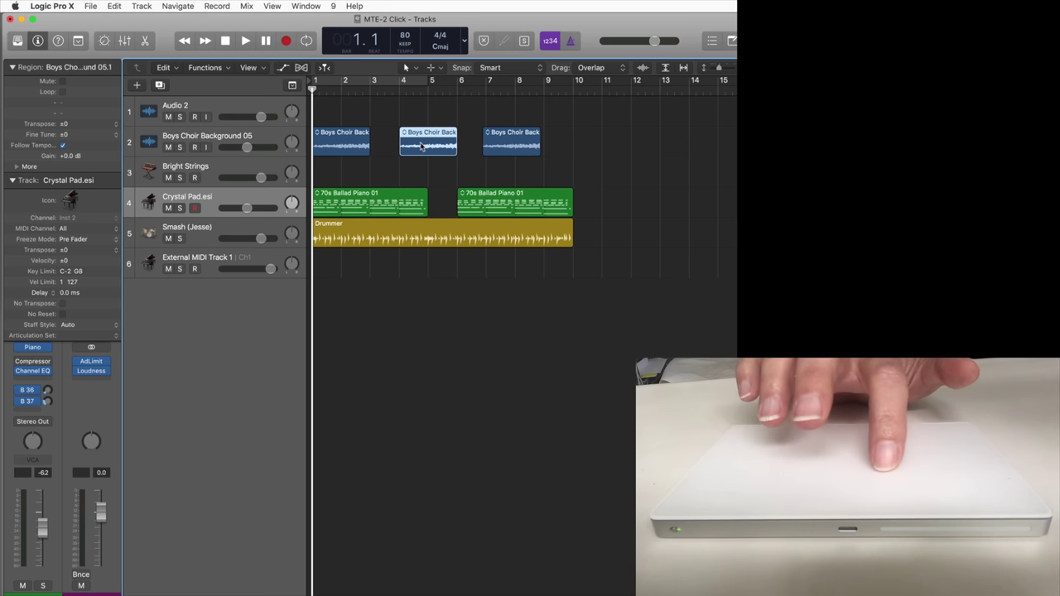
{"action": "left_click", "coordinate": [494, 192]}
{"action": "left_click", "coordinate": [400, 205]}
{"action": "left_click", "coordinate": [401, 232]}
{"action": "left_click", "coordinate": [365, 150]}
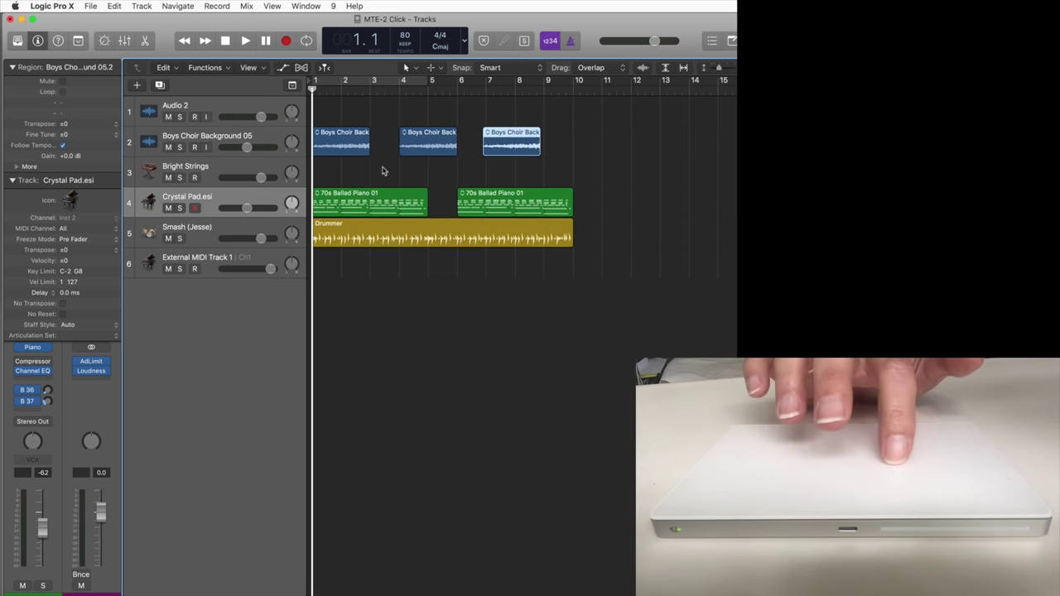
{"action": "left_click", "coordinate": [359, 172]}
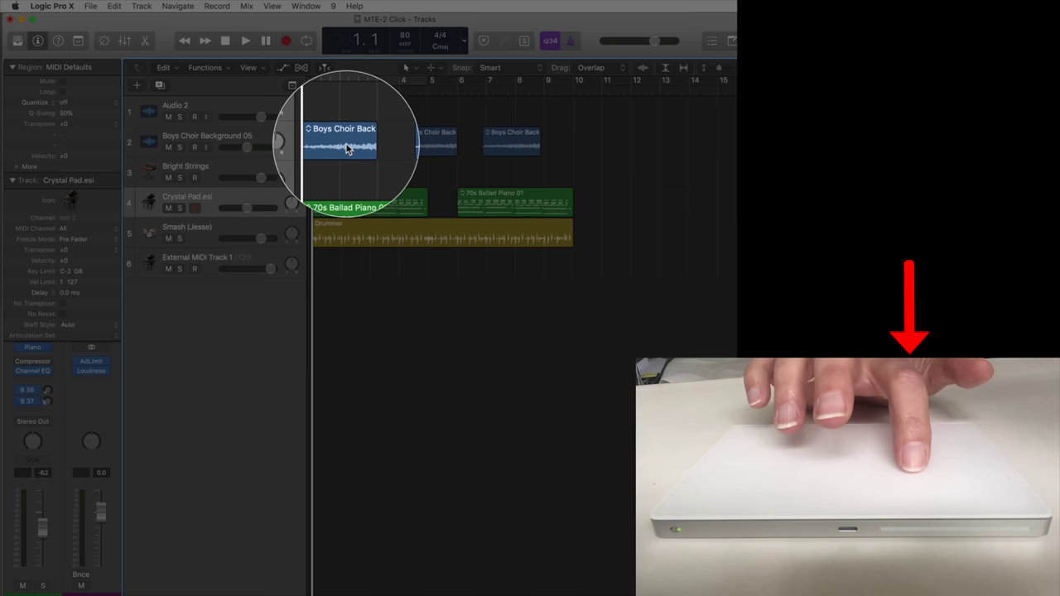
{"action": "left_click", "coordinate": [348, 150]}
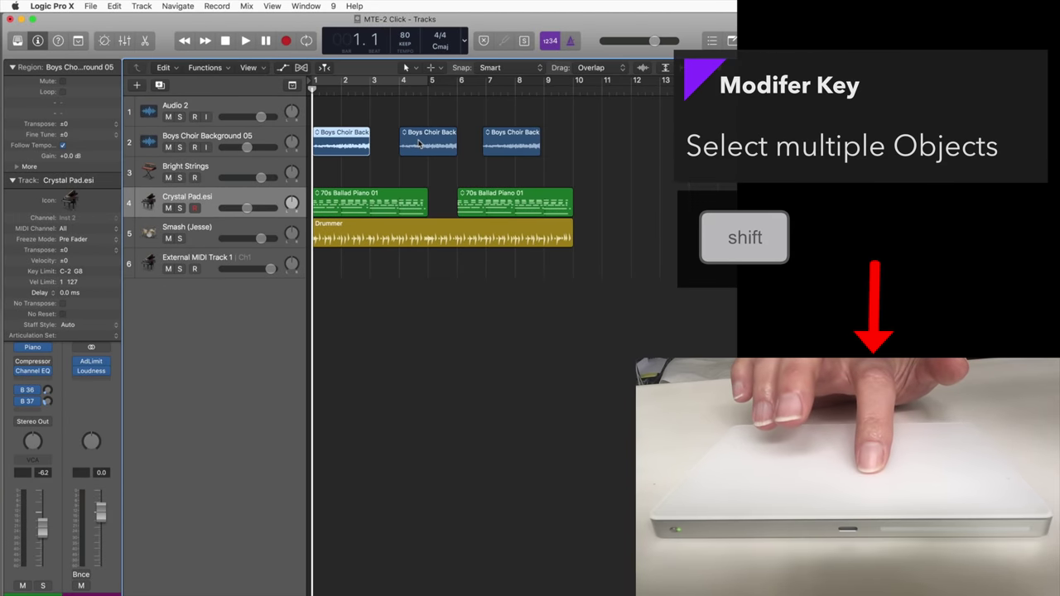
Build a multi-region selection of choir, piano and Drummer regions, then deselect everything.
{"action": "left_click", "coordinate": [497, 141], "text": "shift"}
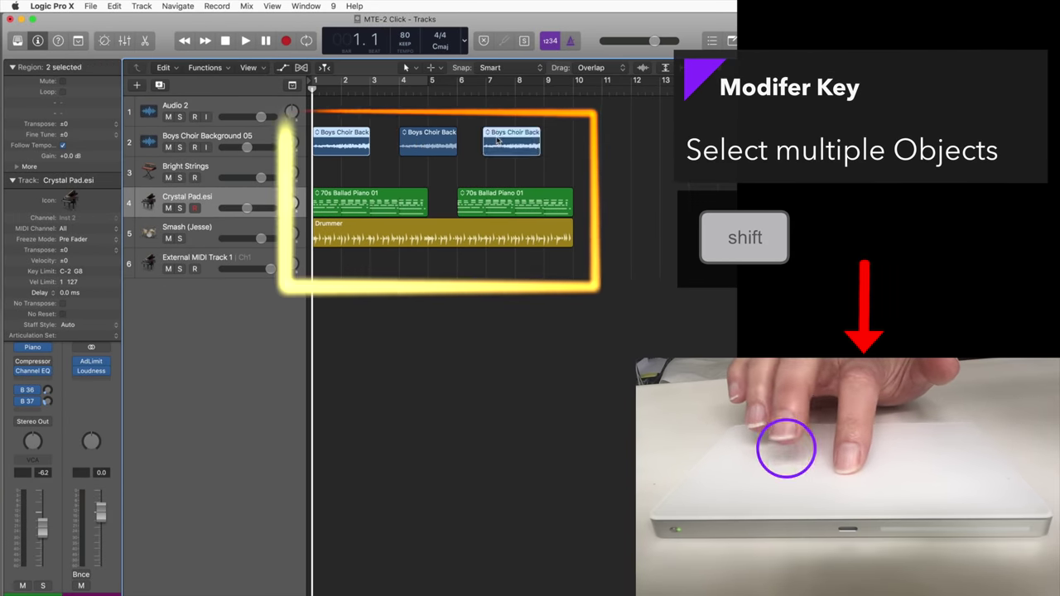
{"action": "left_click", "coordinate": [377, 191], "text": "shift"}
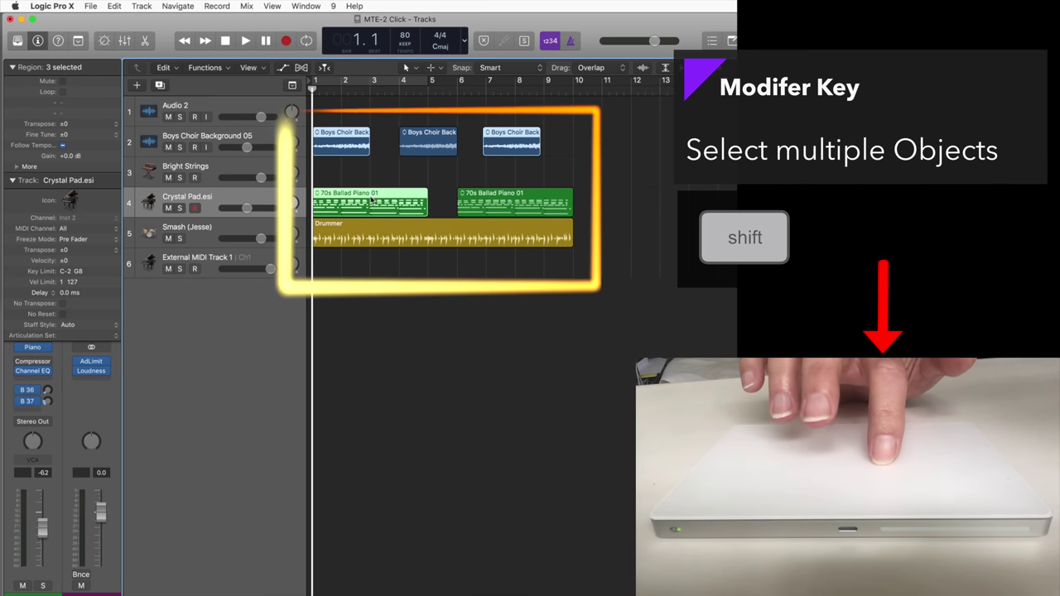
{"action": "left_click", "coordinate": [509, 236], "text": "shift"}
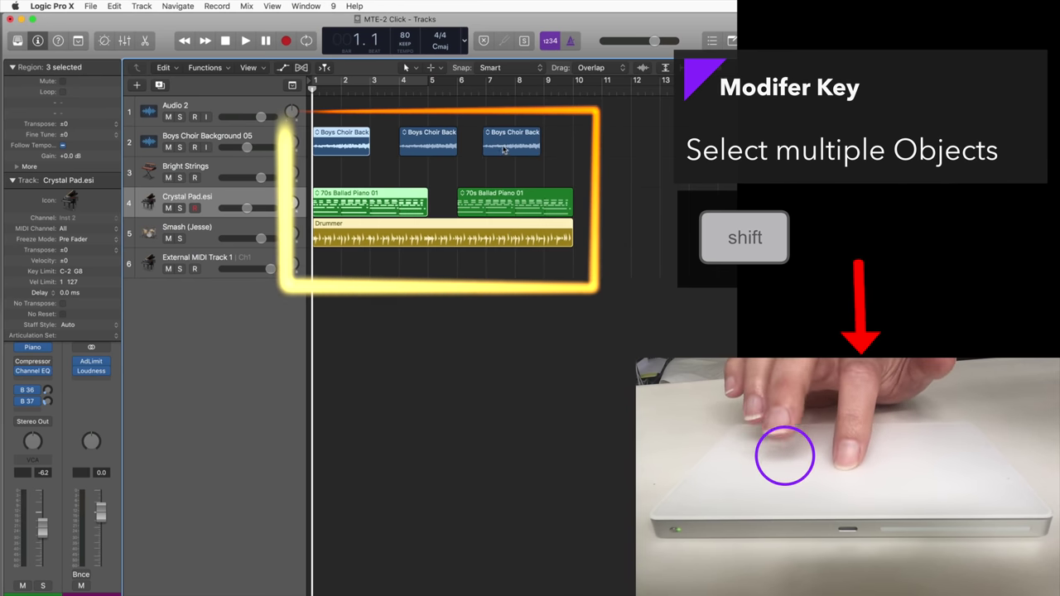
{"action": "left_click", "coordinate": [498, 207], "text": "shift"}
{"action": "left_click", "coordinate": [373, 205], "text": "shift"}
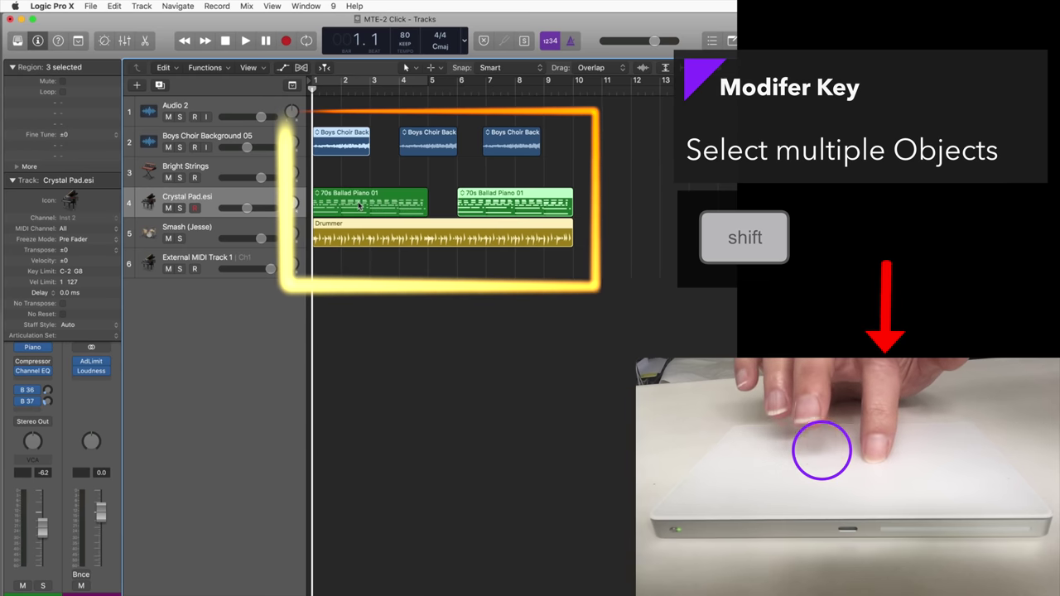
{"action": "left_click", "coordinate": [420, 145], "text": "shift"}
{"action": "left_click", "coordinate": [420, 144], "text": "shift"}
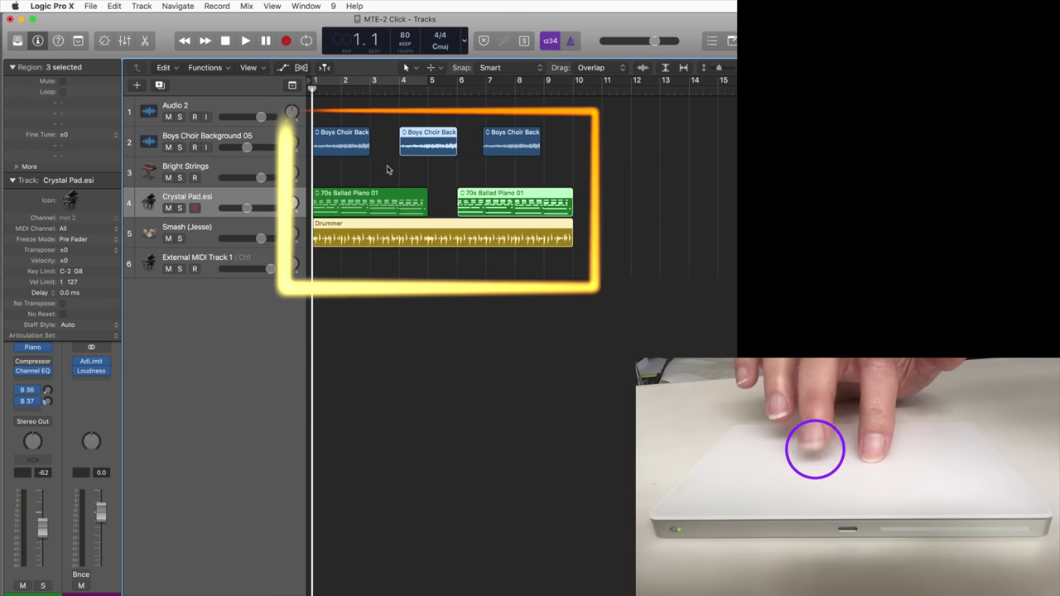
{"action": "left_click", "coordinate": [505, 147], "text": "shift"}
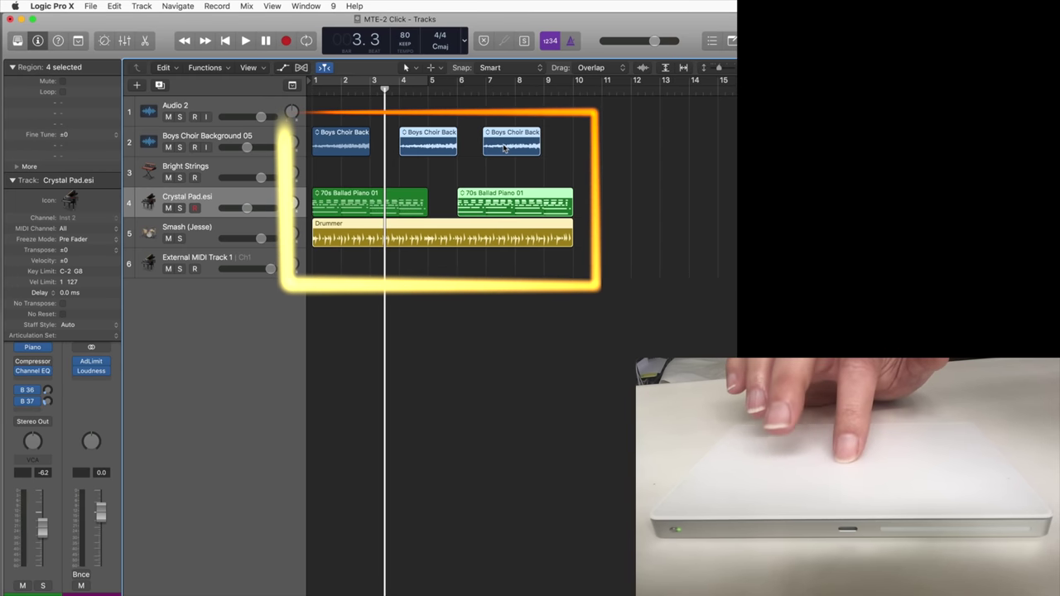
{"action": "left_click", "coordinate": [464, 174]}
Move the playhead along the ruler to bars 5.3, 6.4 and 8.1.
{"action": "left_click", "coordinate": [442, 89]}
{"action": "left_click", "coordinate": [475, 91]}
{"action": "left_click", "coordinate": [516, 90]}
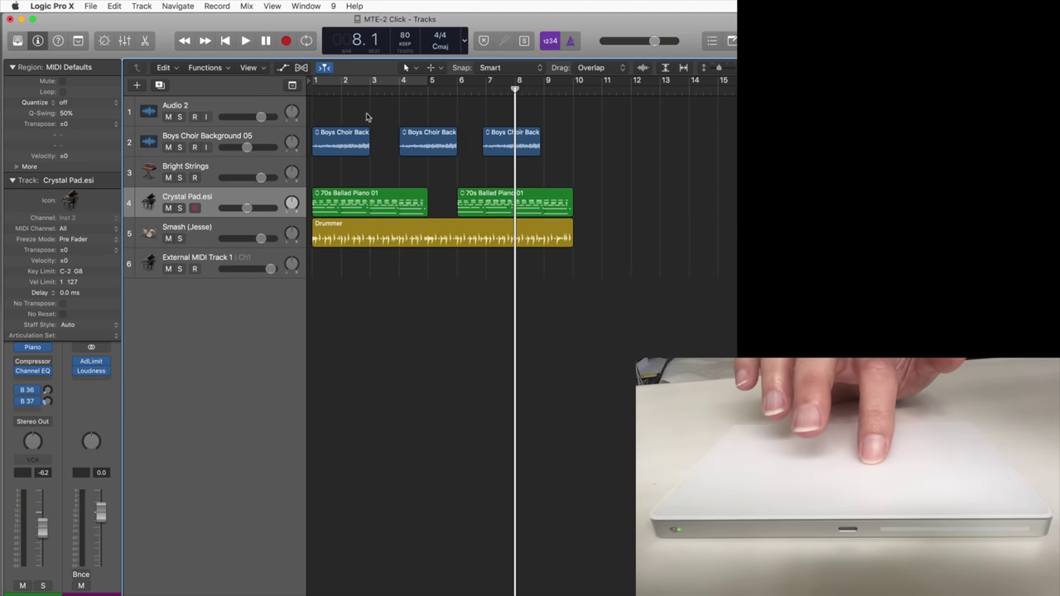
Select each choir, piano and Drummer region, then set the playhead to bar 3.3 and select Bright Strings.
{"action": "left_click", "coordinate": [345, 146]}
{"action": "left_click", "coordinate": [451, 149]}
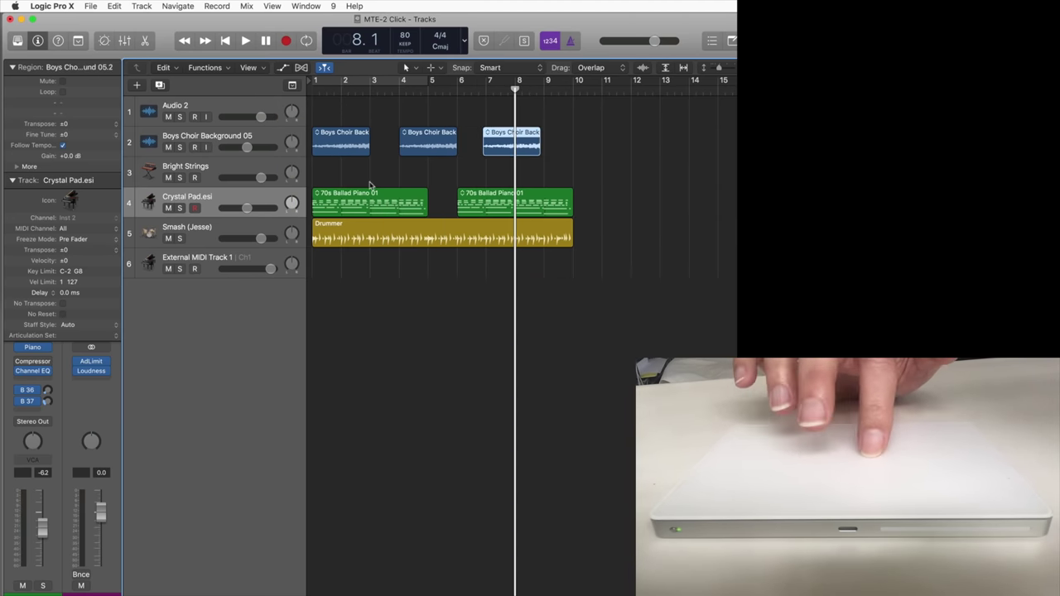
{"action": "left_click", "coordinate": [347, 201]}
{"action": "left_click", "coordinate": [467, 200]}
{"action": "left_click", "coordinate": [445, 232]}
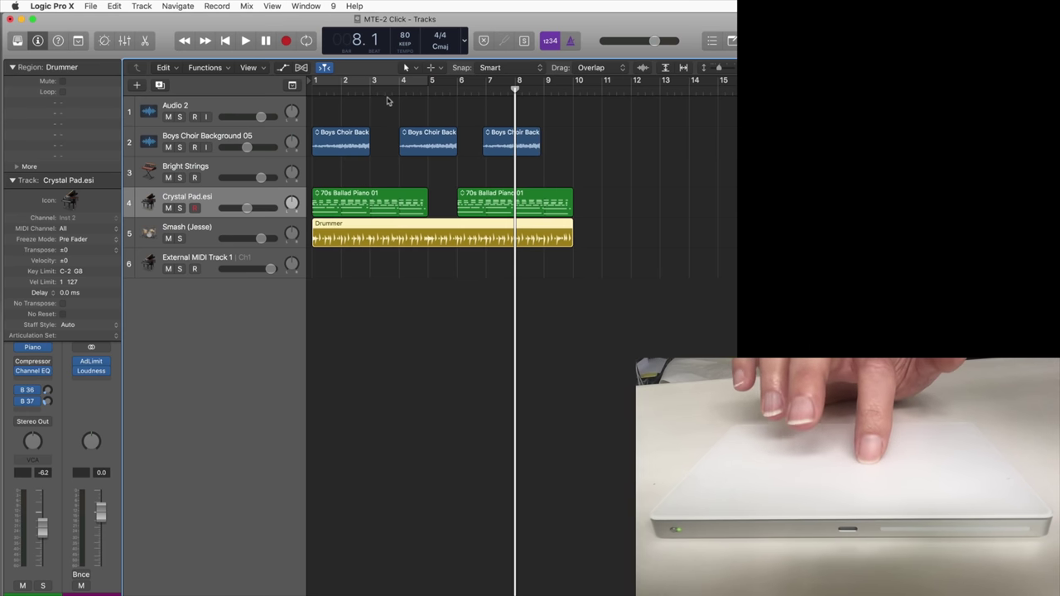
{"action": "left_click", "coordinate": [385, 93]}
{"action": "left_click", "coordinate": [212, 173]}
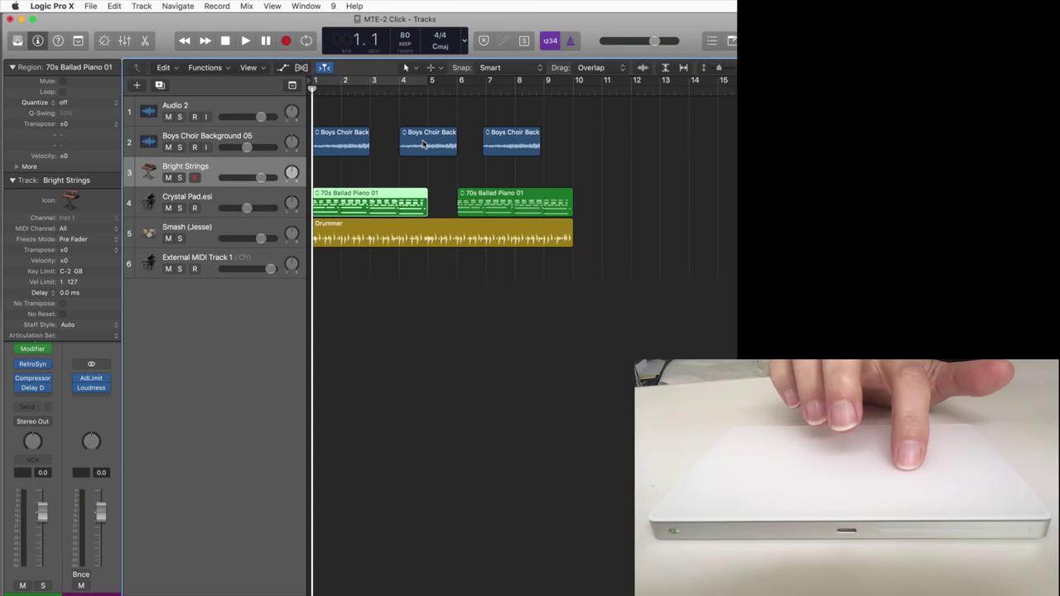
Select the second Boys Choir Back region and drag it right from bar 4 toward bar 7.
{"action": "left_click", "coordinate": [424, 144]}
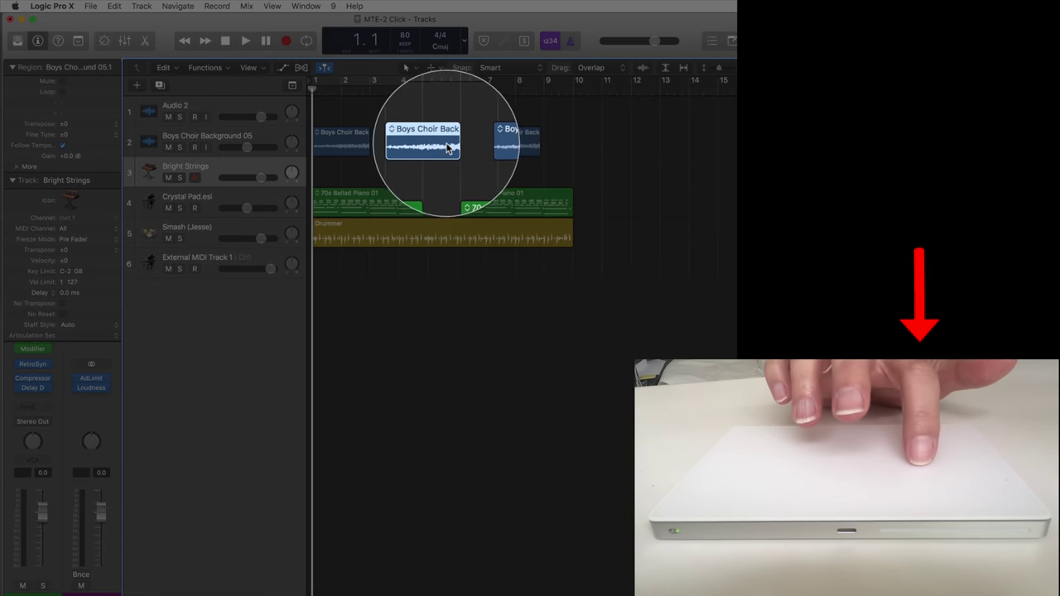
{"action": "left_click_drag", "start_coordinate": [449, 148], "coordinate": [502, 146]}
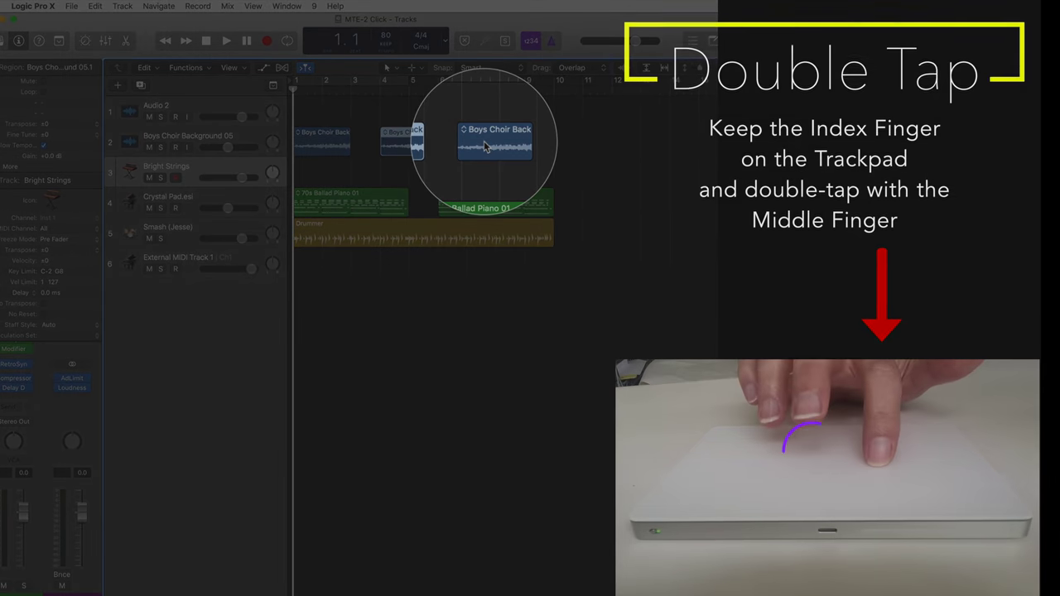
Show the dropped Boys Choir region's waveform in the Audio Track Editor, then briefly open the Piano Roll.
{"action": "left_click_drag", "start_coordinate": [485, 145], "coordinate": [484, 145]}
{"action": "double_click", "coordinate": [484, 144]}
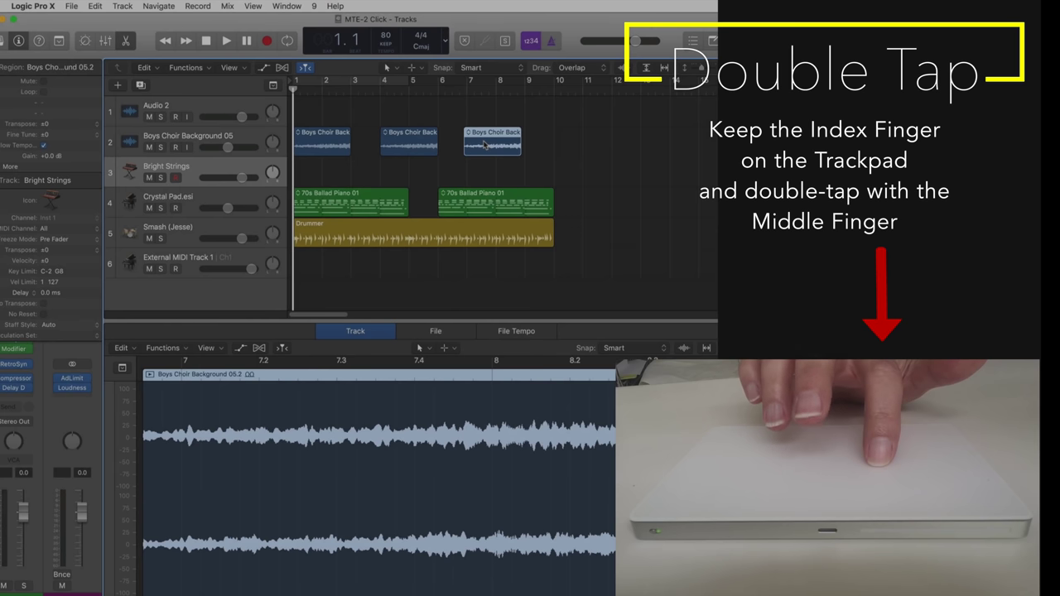
{"action": "double_click", "coordinate": [478, 208]}
{"action": "double_click", "coordinate": [478, 208]}
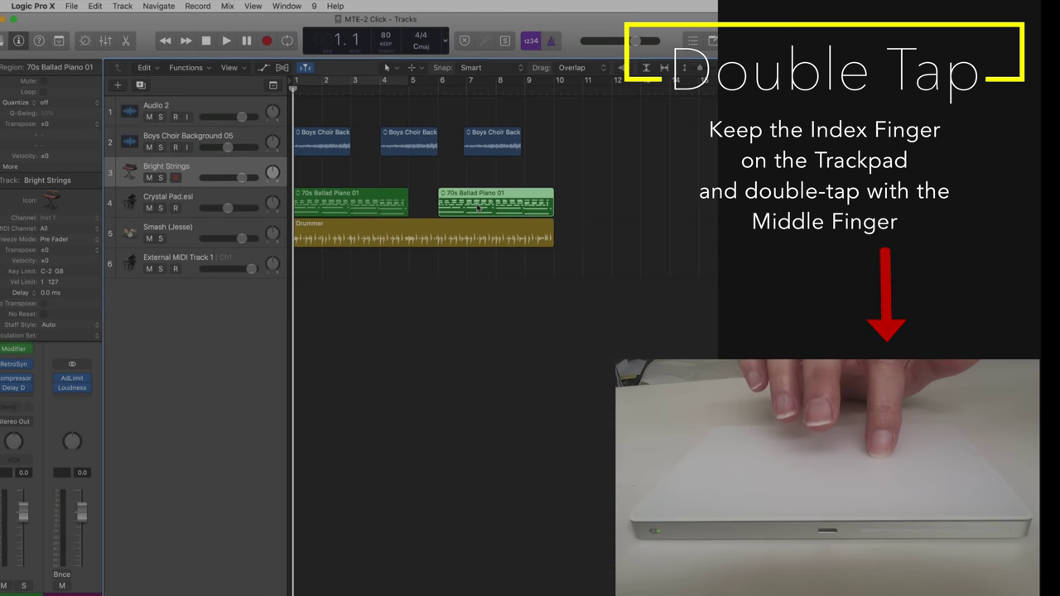
{"action": "left_click", "coordinate": [351, 204]}
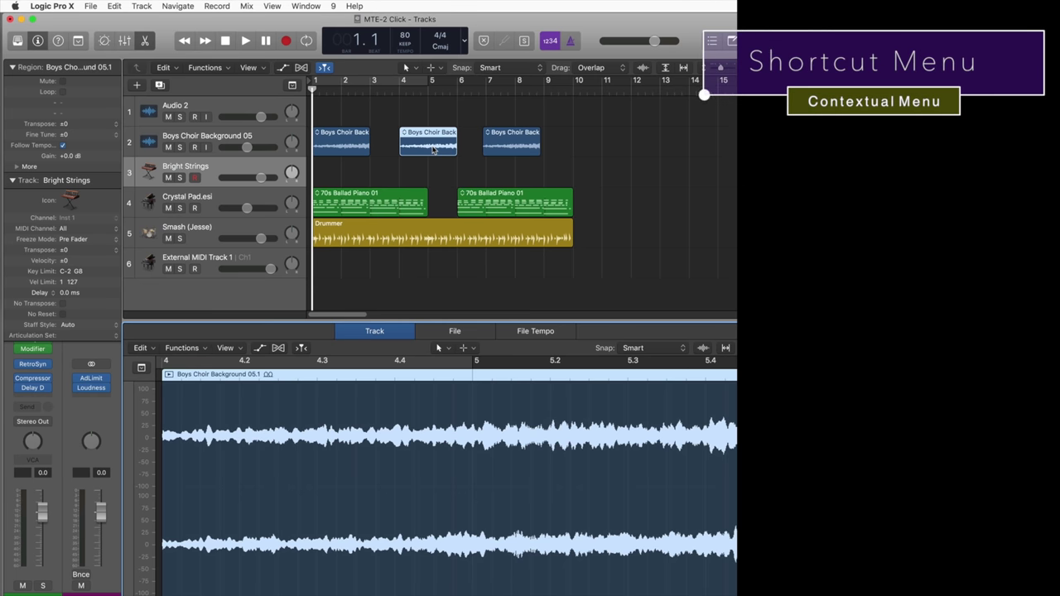
{"action": "right_click", "coordinate": [432, 150]}
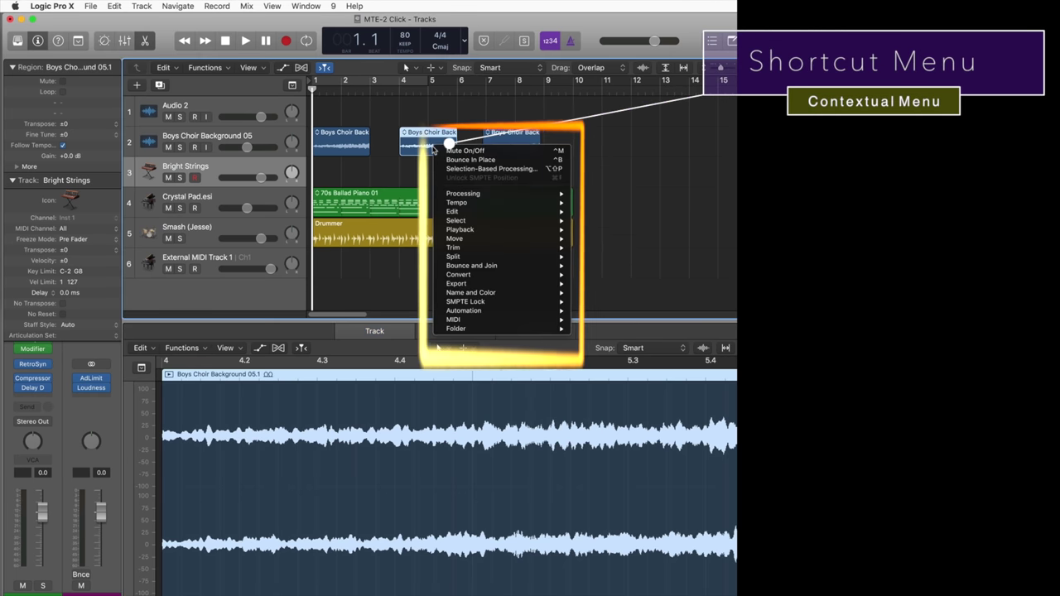
{"action": "left_click", "coordinate": [338, 116]}
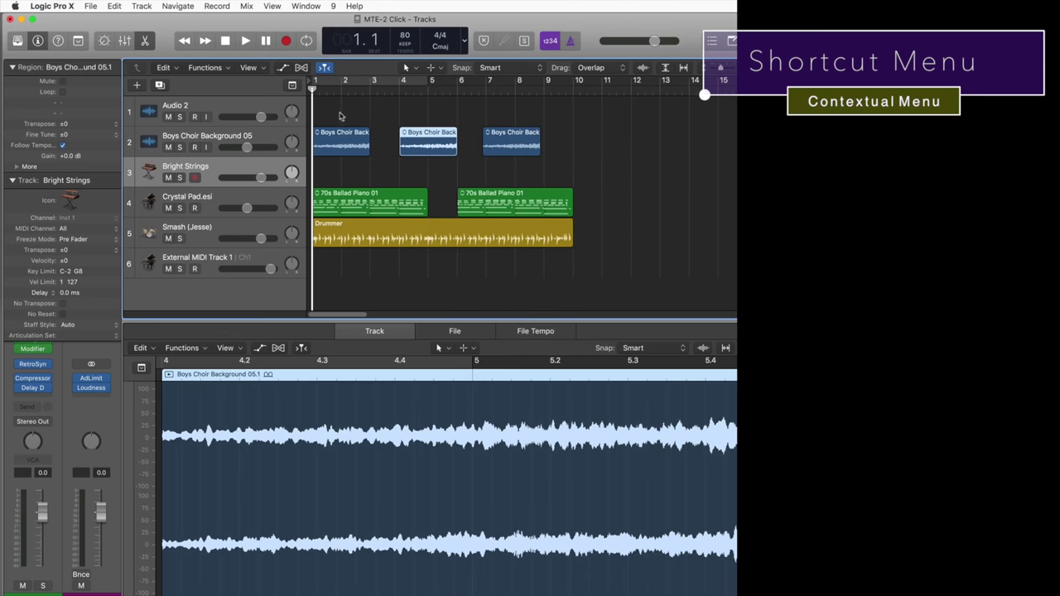
{"action": "right_click", "coordinate": [279, 134]}
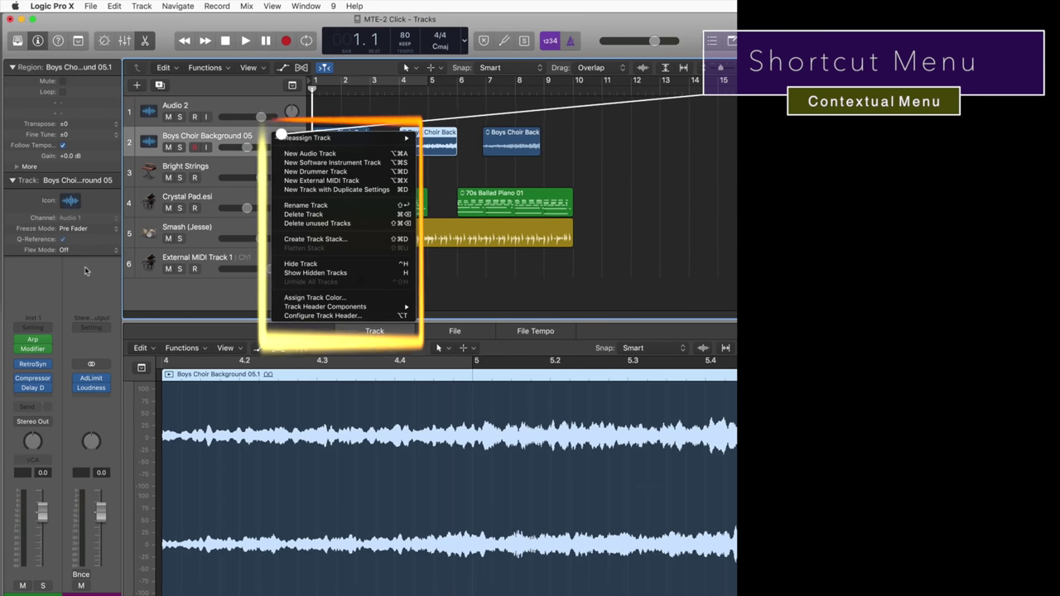
{"action": "key", "text": "Escape"}
{"action": "right_click", "coordinate": [49, 296]}
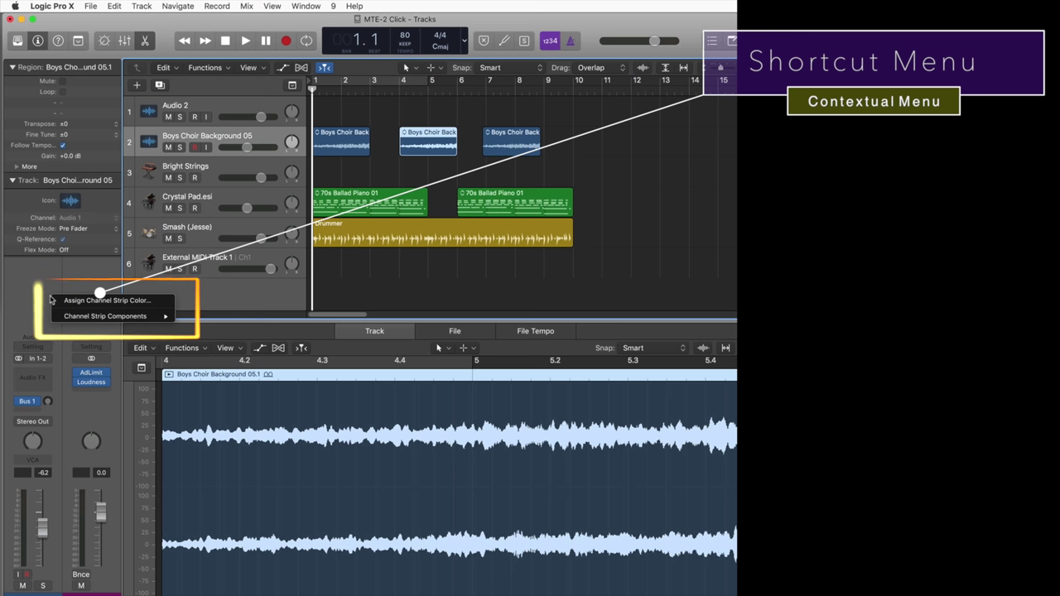
{"action": "left_click", "coordinate": [401, 260]}
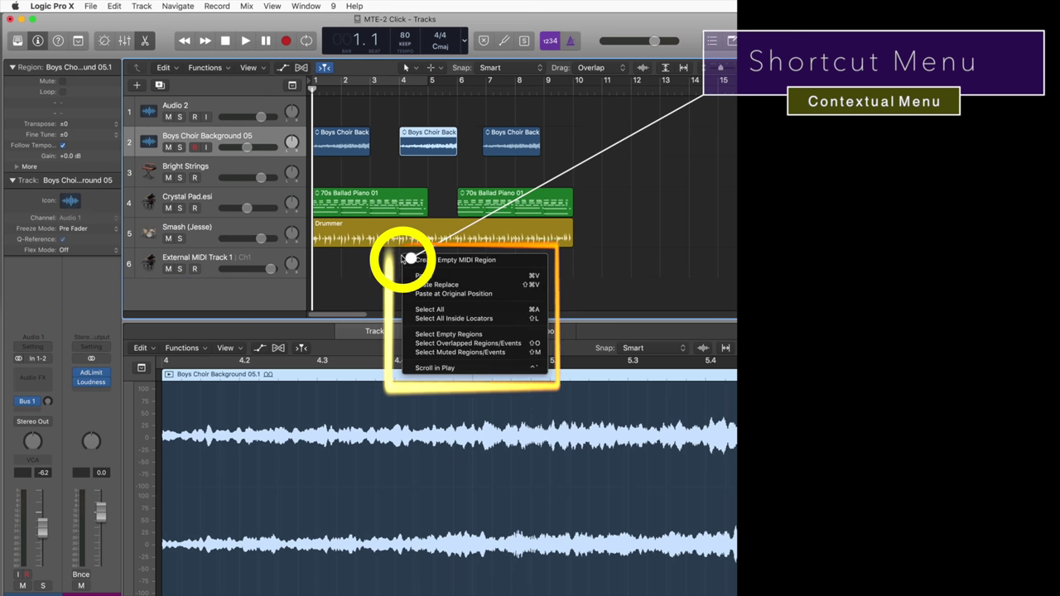
{"action": "key", "text": "Escape"}
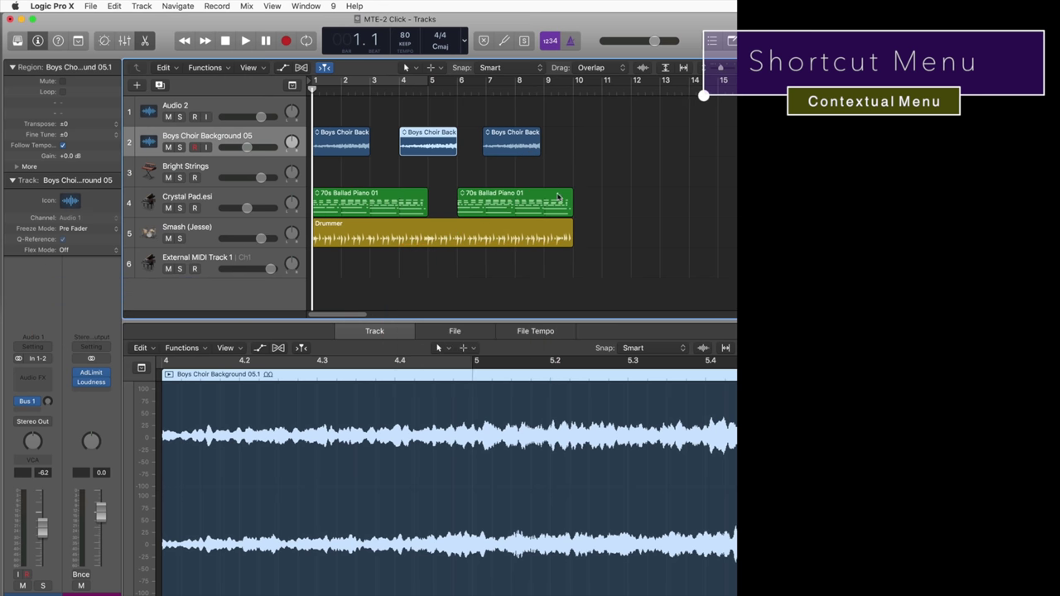
{"action": "right_click", "coordinate": [558, 196]}
{"action": "key", "text": "Escape"}
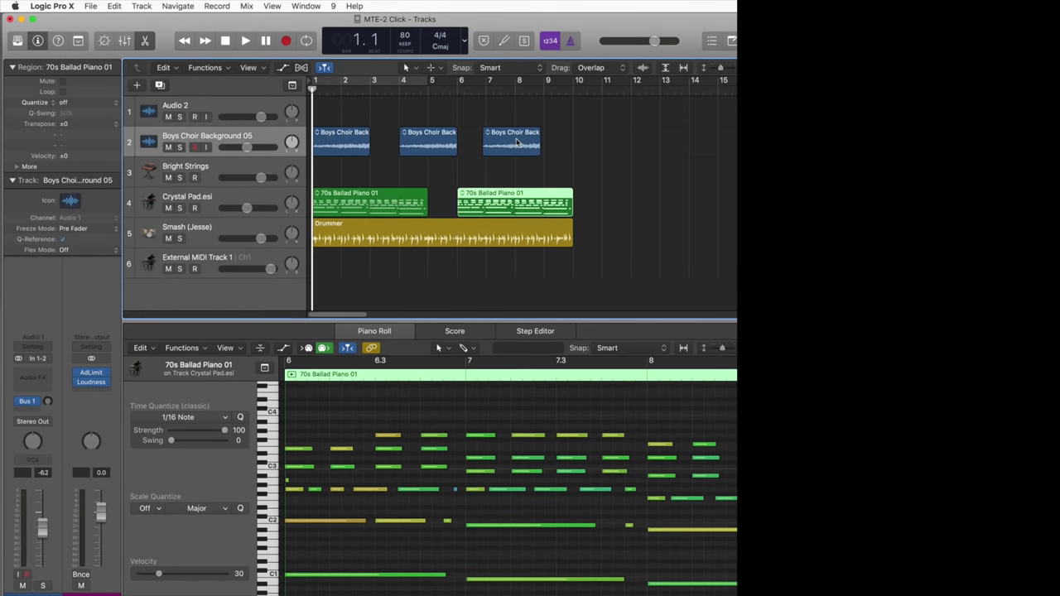
{"action": "left_click", "coordinate": [517, 143]}
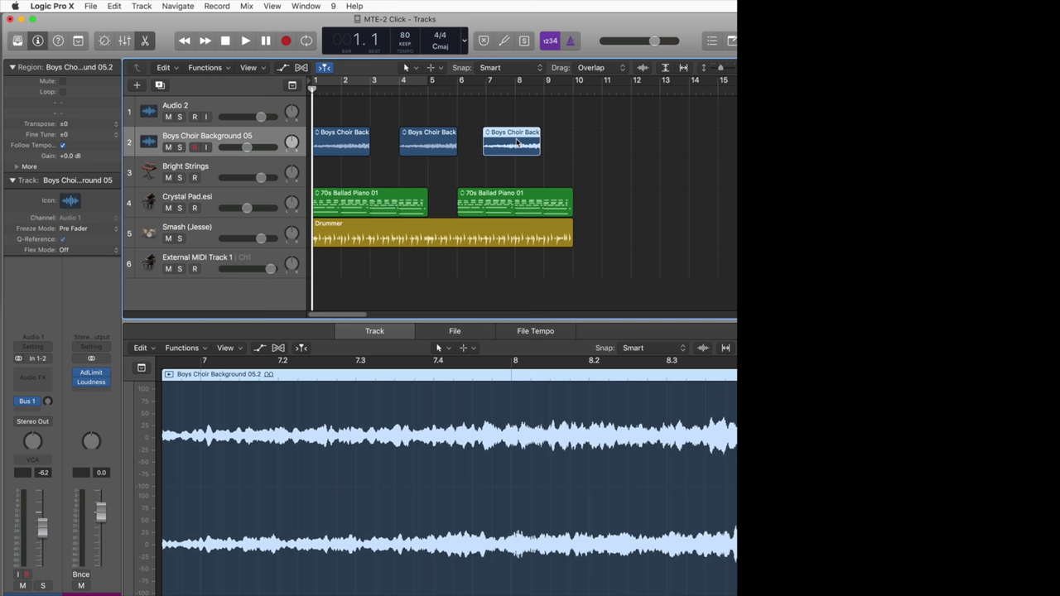
{"action": "right_click", "coordinate": [412, 131]}
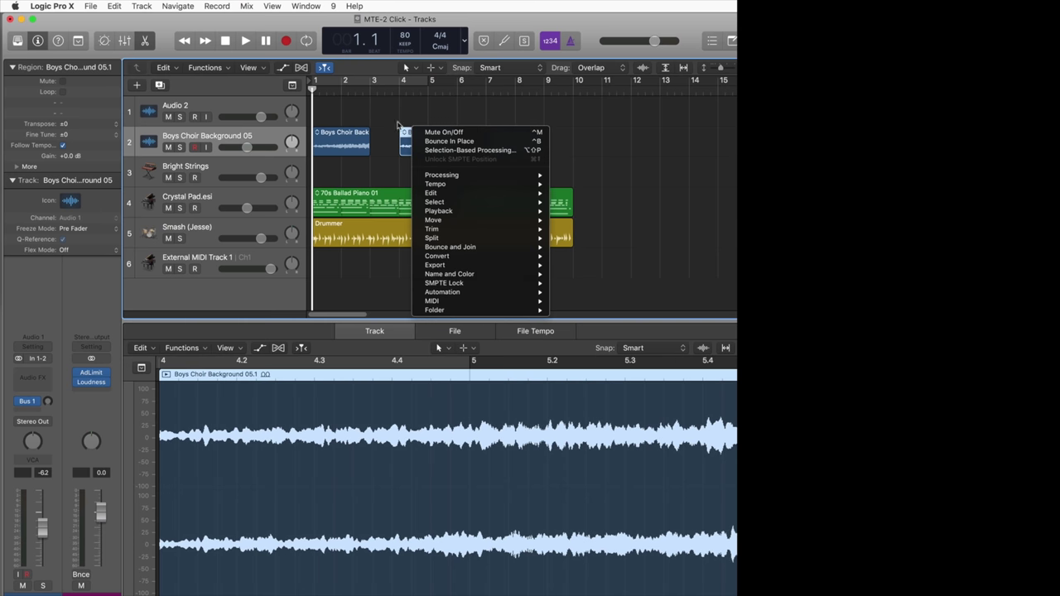
{"action": "left_click", "coordinate": [14, 6]}
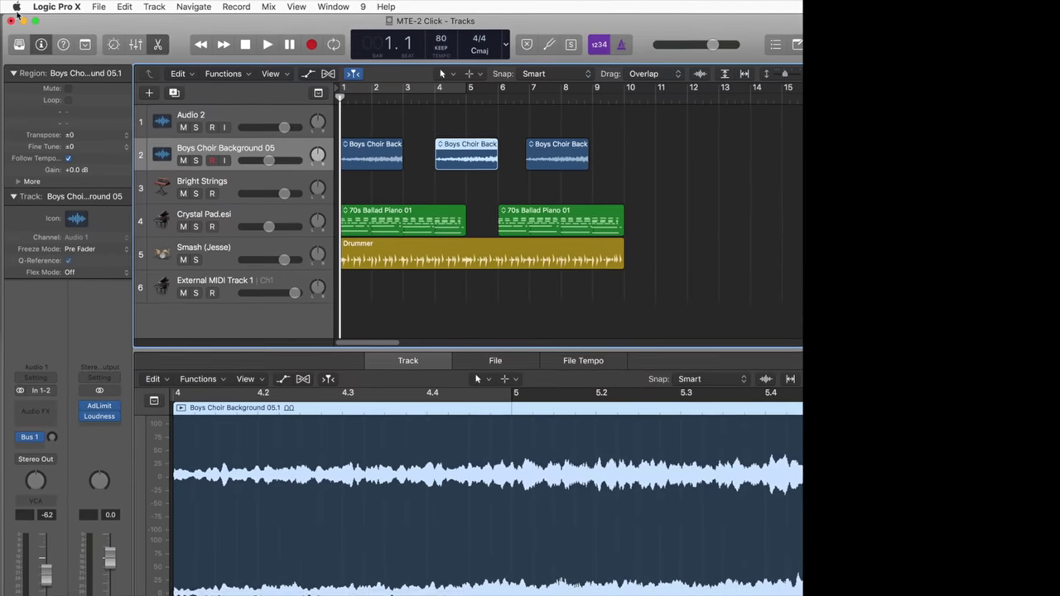
{"action": "left_click", "coordinate": [15, 5]}
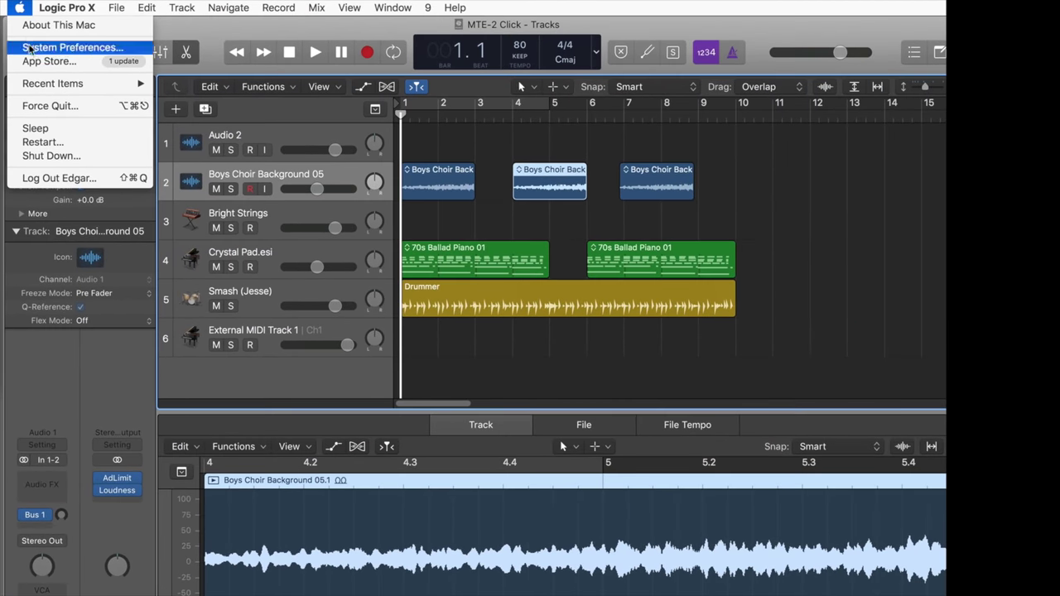
Open System Preferences' Trackpad pane on the Point & Click tab.
{"action": "left_click", "coordinate": [29, 48]}
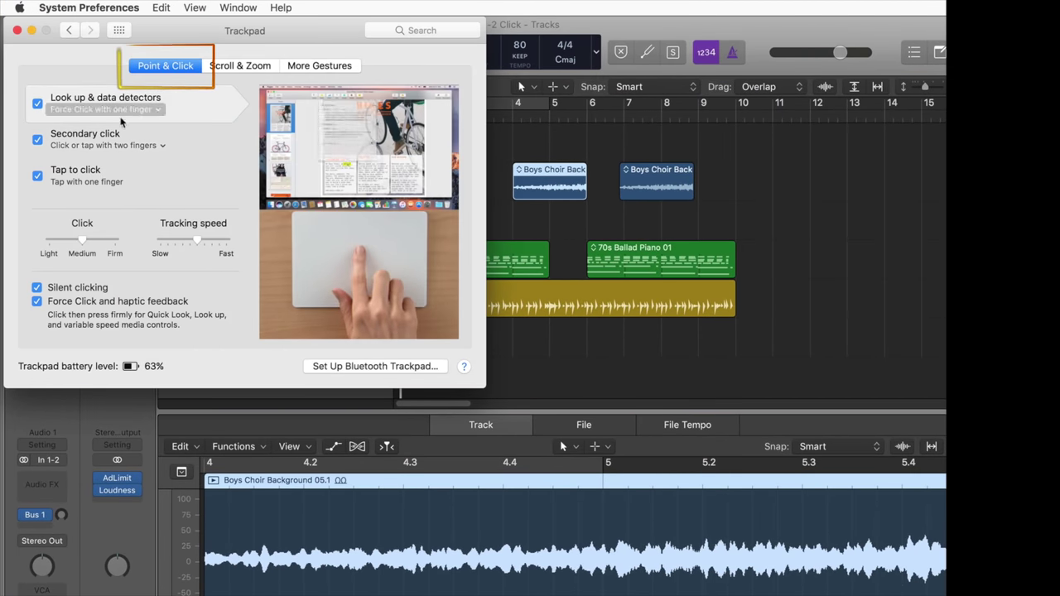
{"action": "mouse_move", "coordinate": [102, 141]}
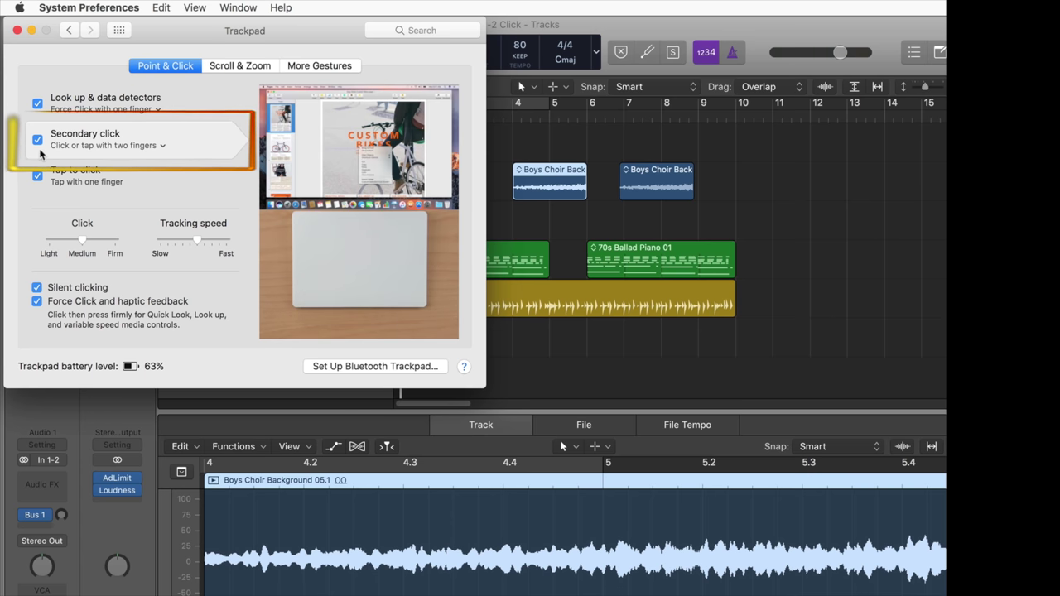
{"action": "mouse_move", "coordinate": [74, 175]}
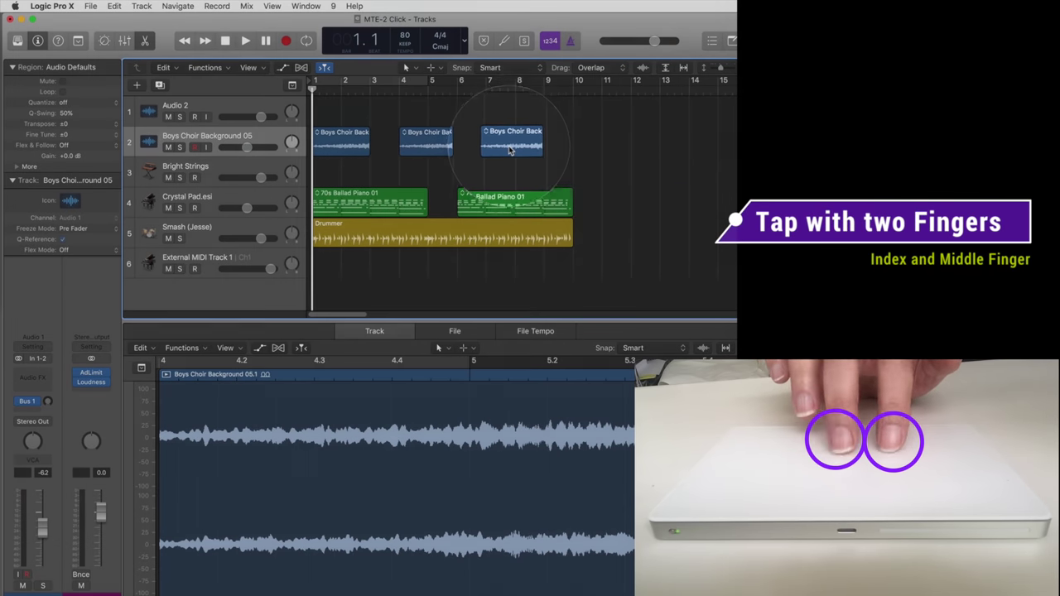
Inspect the third and second Boys Choir regions' shortcut menus, then show the first piano region's notes.
{"action": "right_click", "coordinate": [512, 149]}
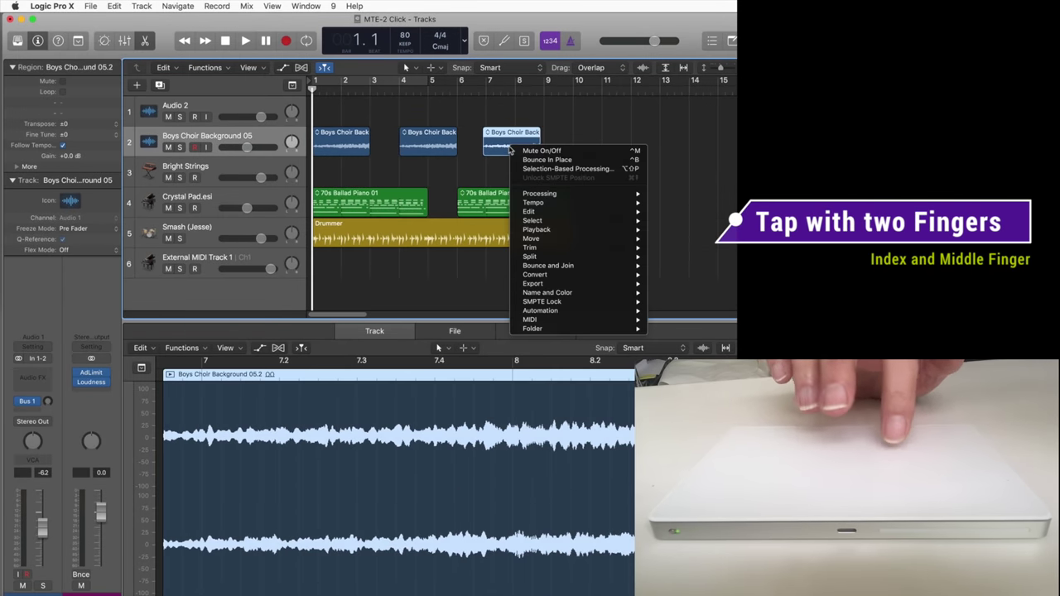
{"action": "left_click", "coordinate": [567, 126]}
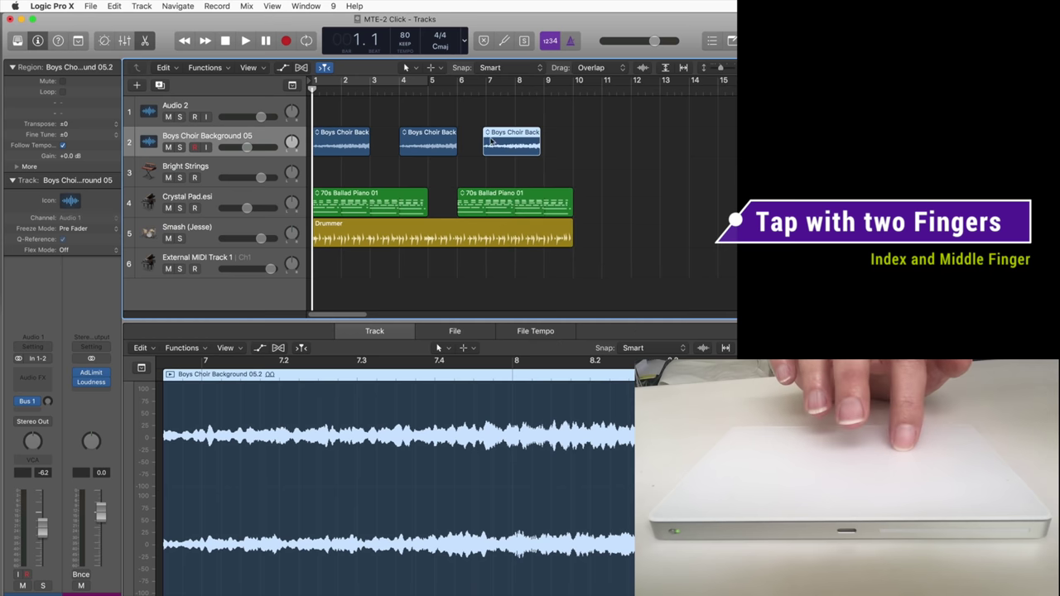
{"action": "right_click", "coordinate": [435, 148]}
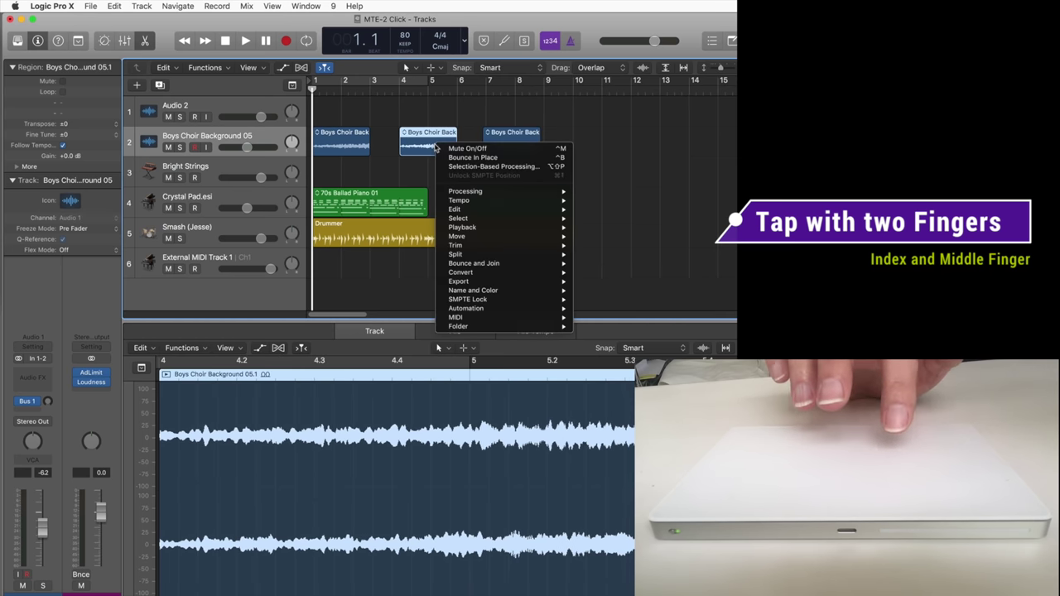
{"action": "left_click", "coordinate": [581, 134]}
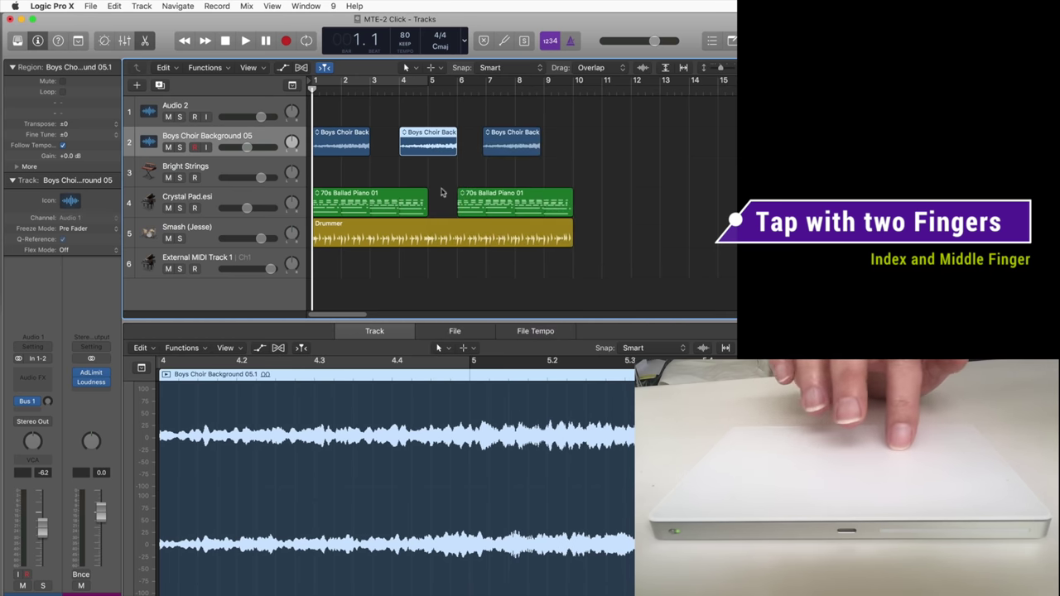
{"action": "left_click", "coordinate": [408, 200]}
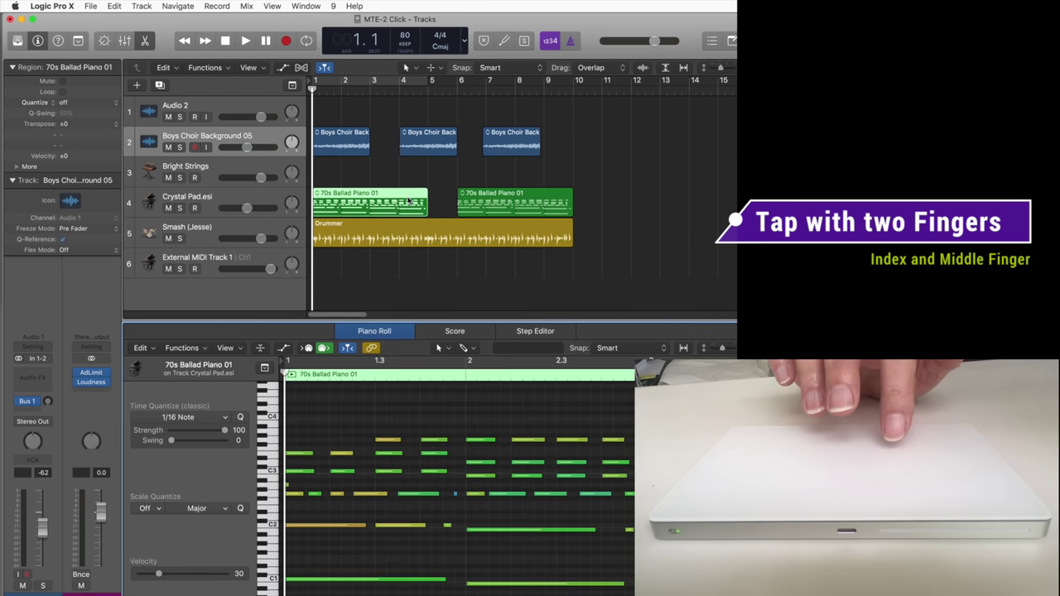
Show the second Boys Choir region's waveform in the editor, then deselect all regions.
{"action": "right_click", "coordinate": [509, 148]}
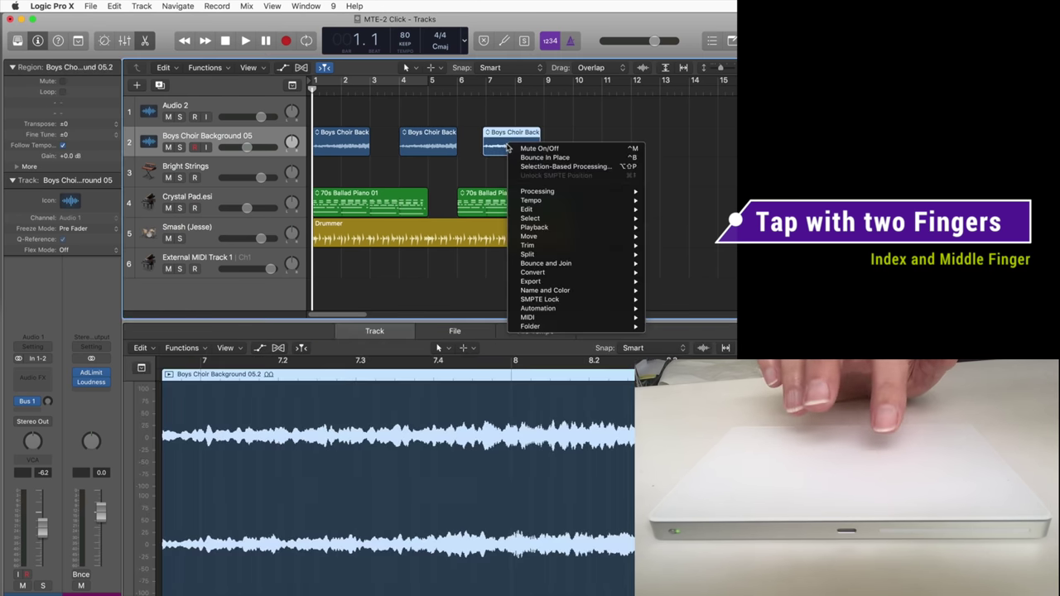
{"action": "left_click", "coordinate": [563, 128]}
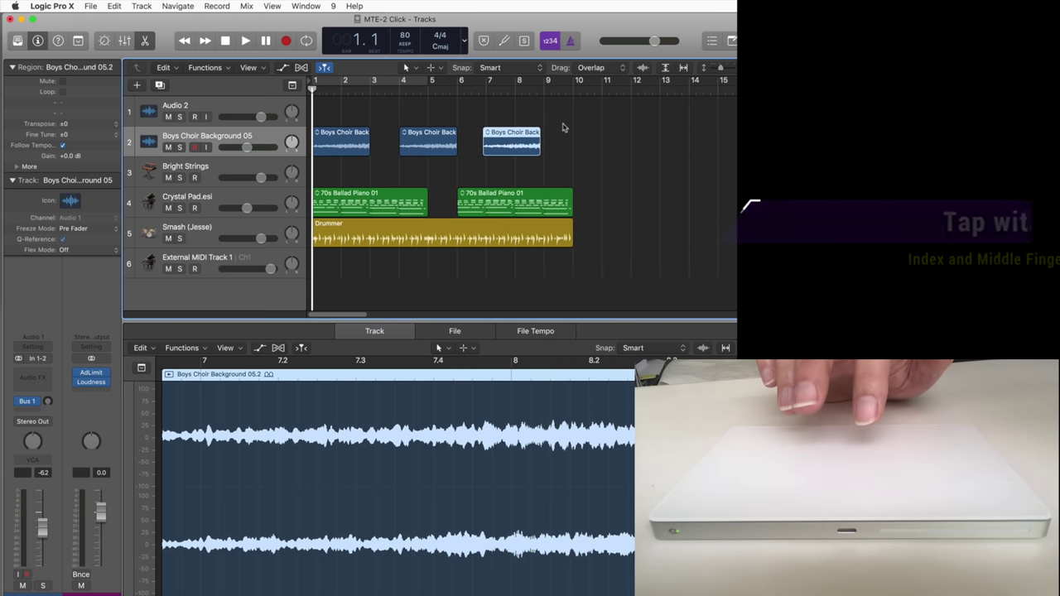
{"action": "left_click", "coordinate": [441, 147]}
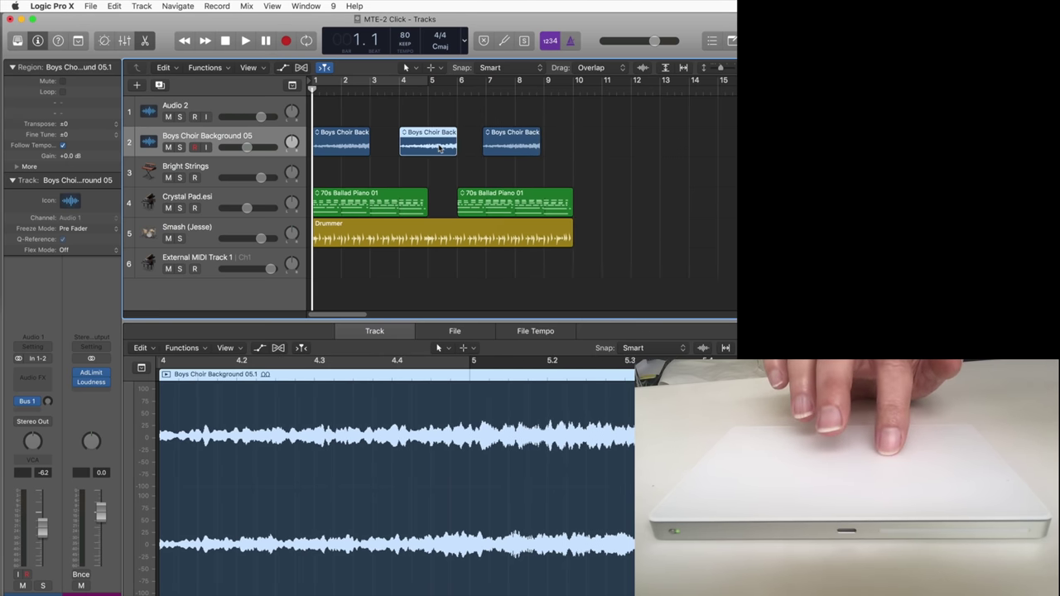
{"action": "left_click", "coordinate": [576, 170]}
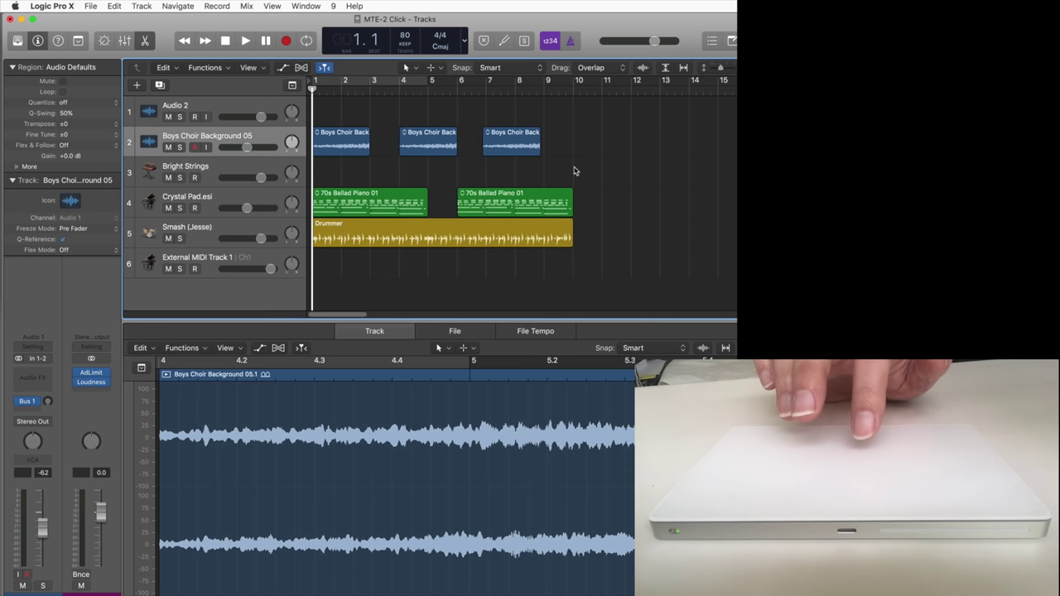
Inspect the shortcut menus for a Boys Choir region, a piano note, the track lane, Smash and its channel strip.
{"action": "right_click", "coordinate": [427, 150]}
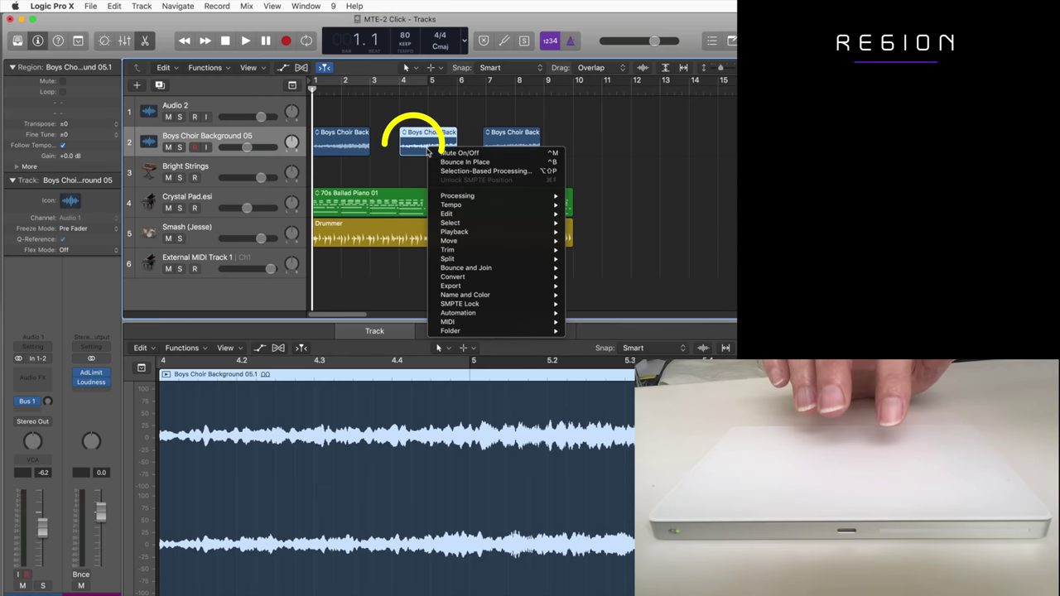
{"action": "left_click", "coordinate": [381, 166]}
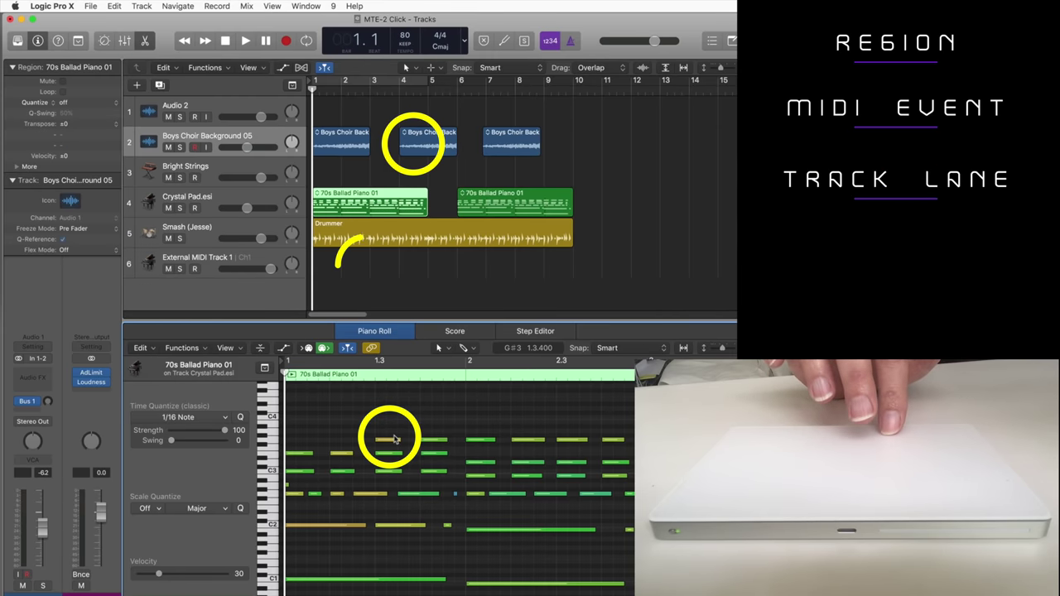
{"action": "right_click", "coordinate": [395, 438]}
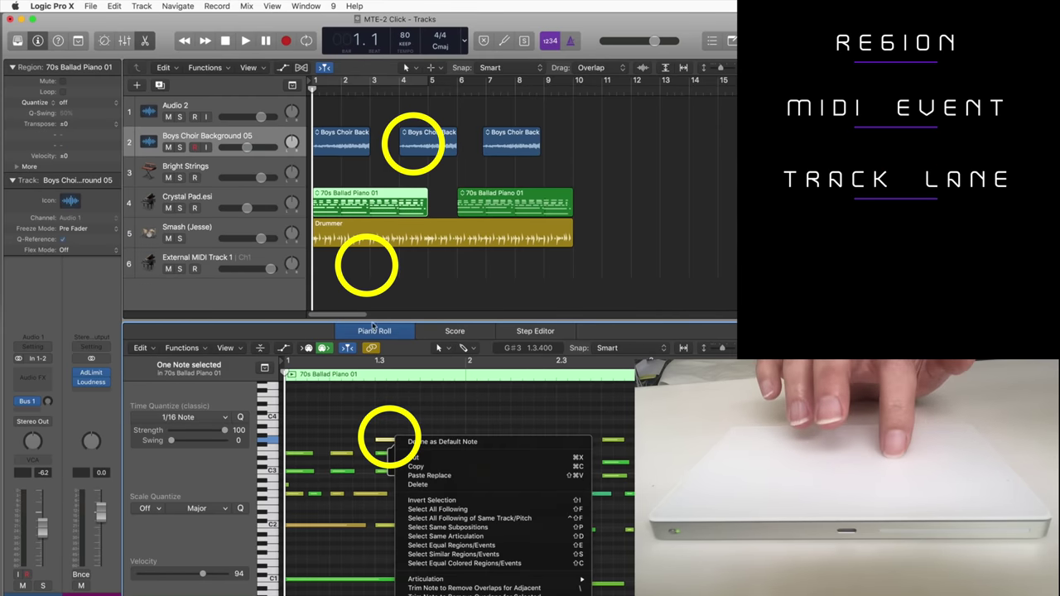
{"action": "left_click", "coordinate": [367, 274]}
{"action": "right_click", "coordinate": [370, 266]}
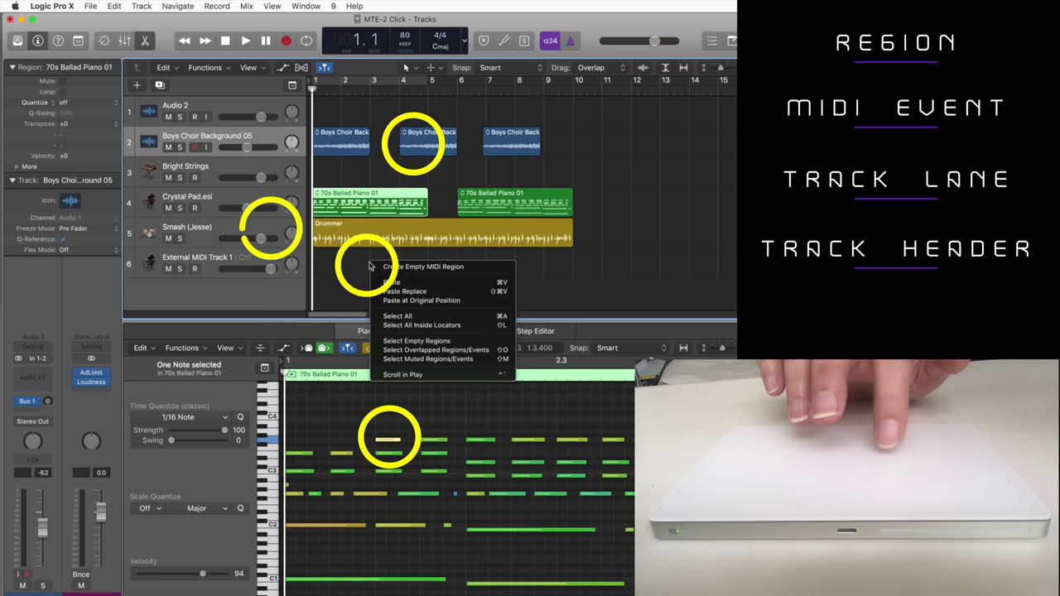
{"action": "left_click", "coordinate": [274, 222]}
{"action": "right_click", "coordinate": [273, 224]}
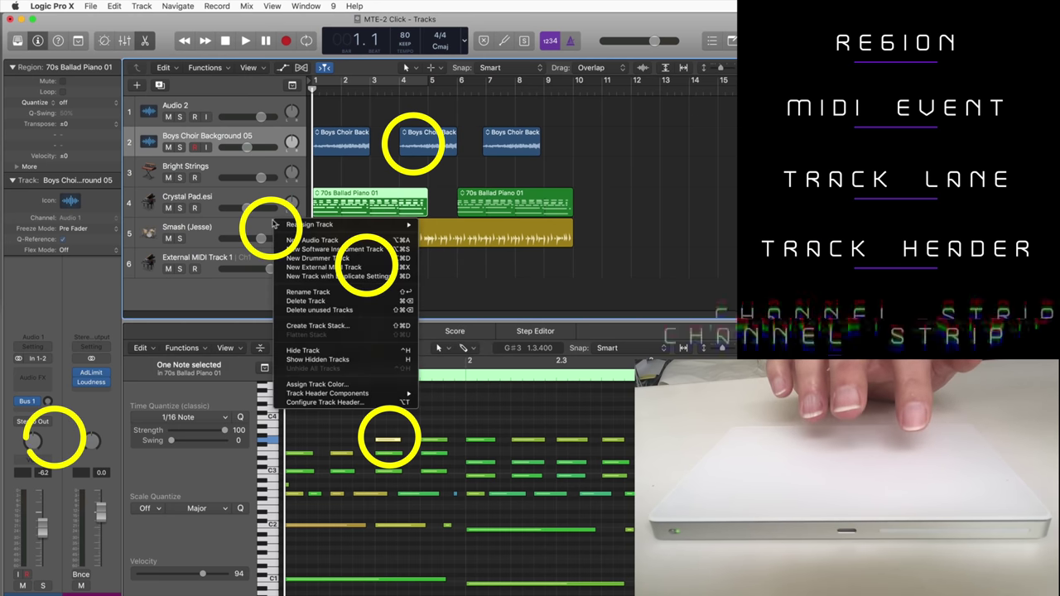
{"action": "key", "text": "Escape"}
{"action": "right_click", "coordinate": [57, 439]}
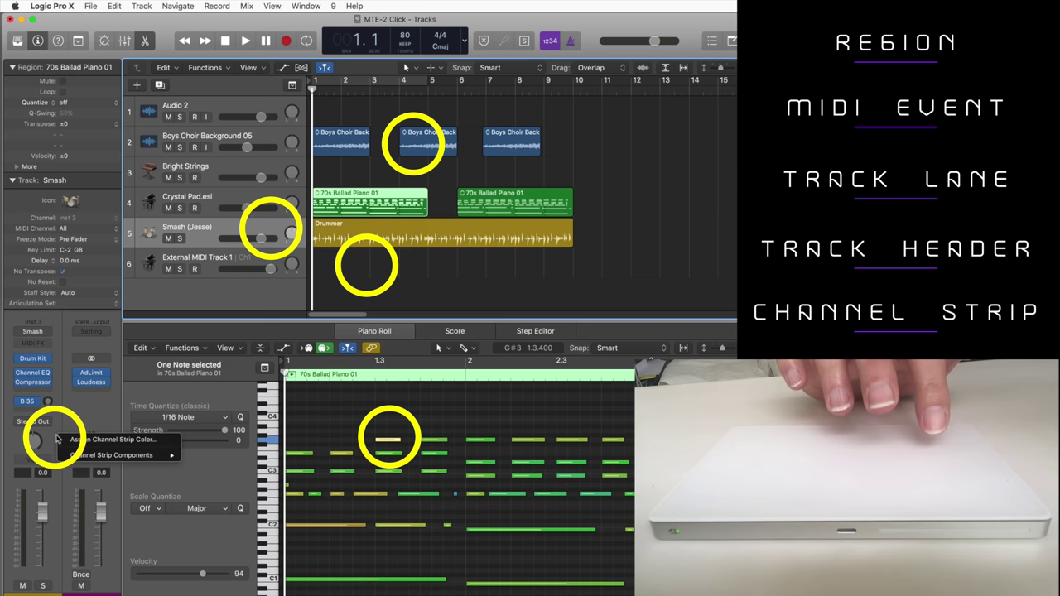
Dismiss the channel strip menu, deselect the piano regions, and check the Play button's playback-start options.
{"action": "left_click", "coordinate": [628, 208]}
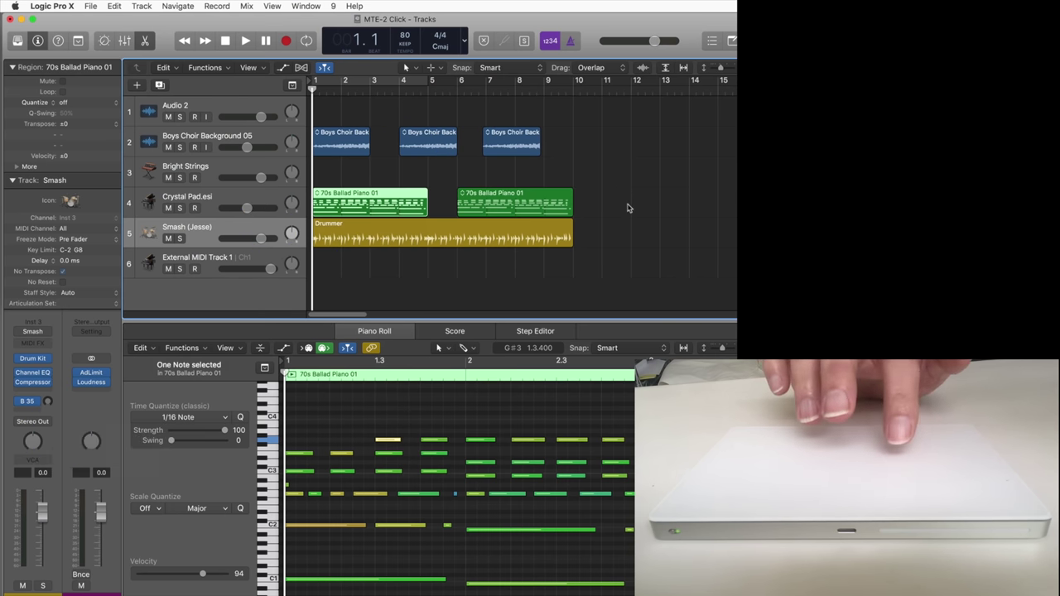
{"action": "left_click", "coordinate": [579, 153]}
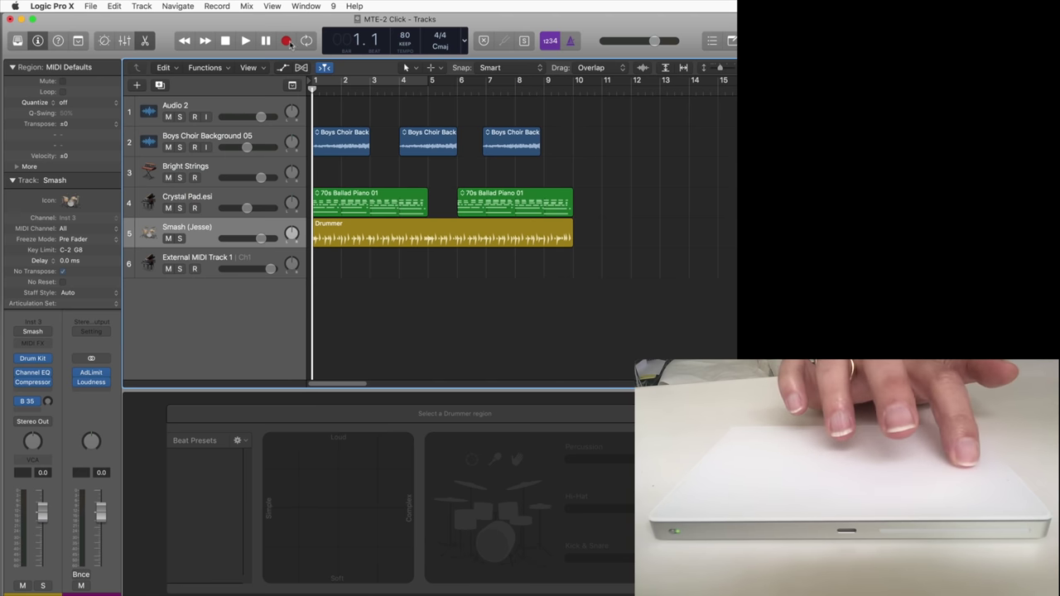
{"action": "right_click", "coordinate": [246, 42]}
{"action": "left_click", "coordinate": [598, 75]}
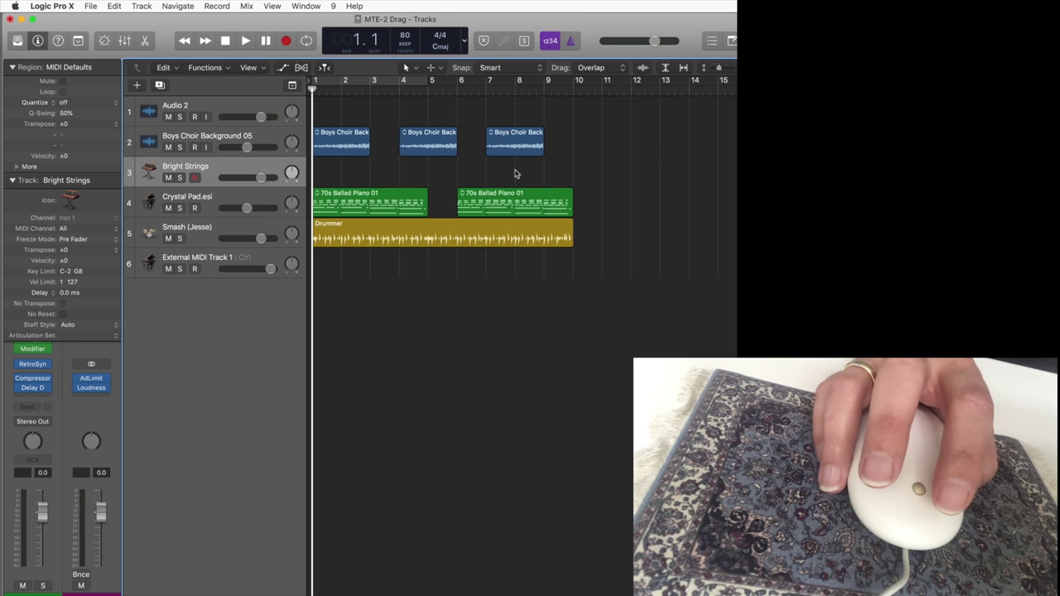
{"action": "left_click", "coordinate": [511, 146]}
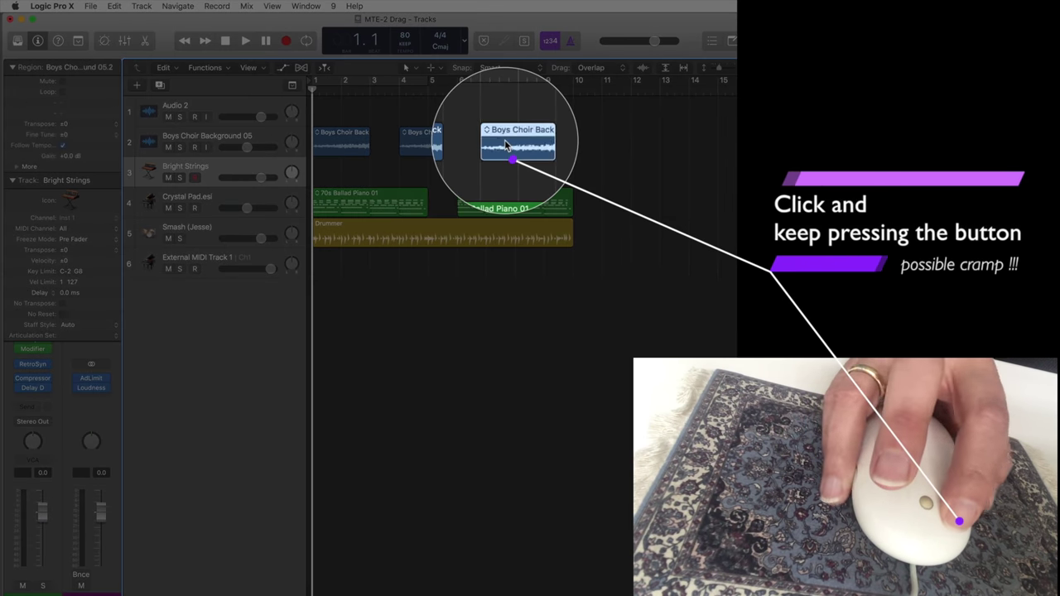
{"action": "left_click_drag", "start_coordinate": [507, 147], "coordinate": [617, 247]}
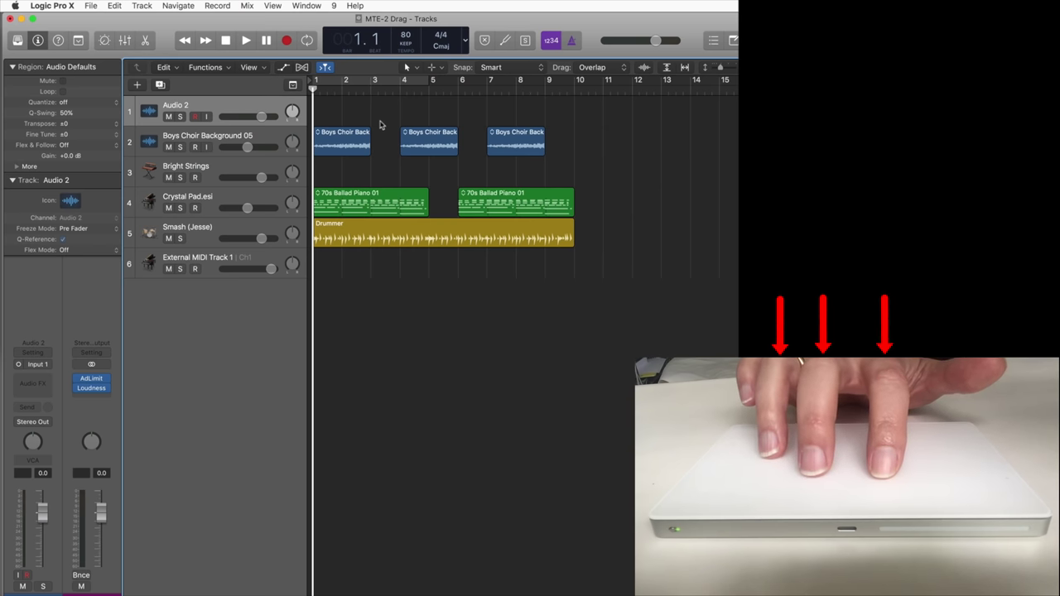
Rearrange the Boys Choir regions, placing the middle one on Audio 2 at 4.1.0.
{"action": "mouse_move", "coordinate": [381, 124]}
{"action": "left_mouse_down"}
{"action": "mouse_move", "coordinate": [396, 124]}
{"action": "mouse_move", "coordinate": [528, 260]}
{"action": "mouse_move", "coordinate": [464, 263]}
{"action": "mouse_move", "coordinate": [538, 260]}
{"action": "mouse_move", "coordinate": [386, 128]}
{"action": "left_mouse_up"}
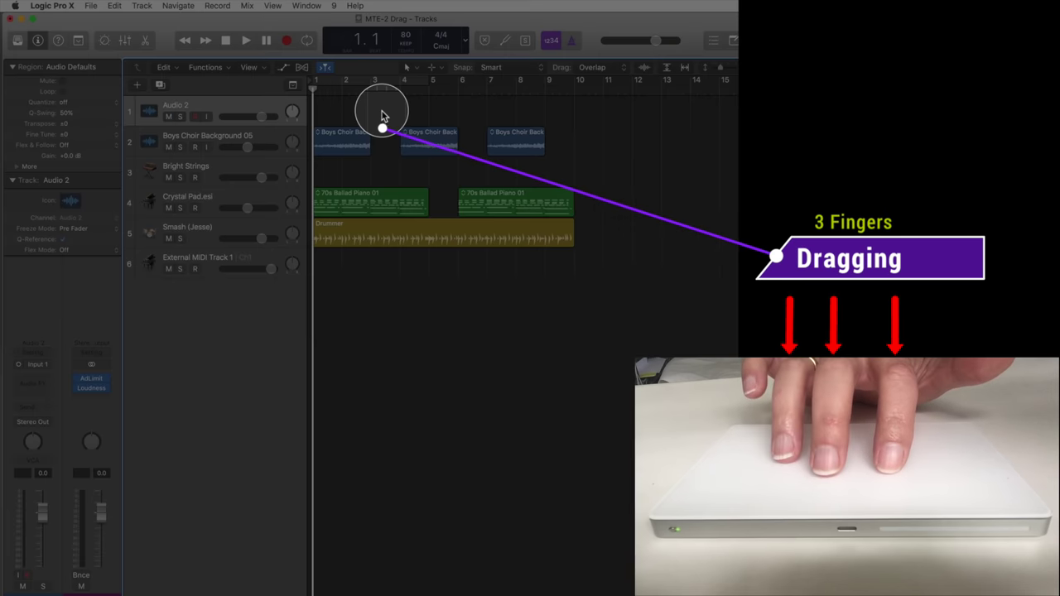
{"action": "mouse_move", "coordinate": [381, 113]}
{"action": "left_mouse_down"}
{"action": "mouse_move", "coordinate": [444, 155]}
{"action": "mouse_move", "coordinate": [547, 196]}
{"action": "mouse_move", "coordinate": [389, 118]}
{"action": "left_mouse_up"}
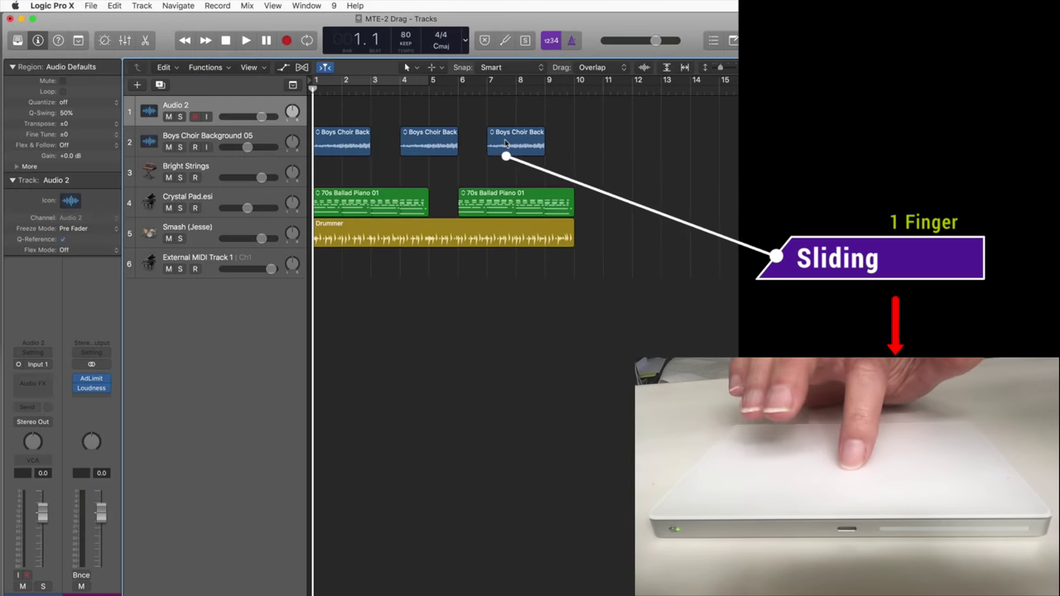
{"action": "mouse_move", "coordinate": [505, 141]}
{"action": "left_mouse_down"}
{"action": "mouse_move", "coordinate": [638, 158]}
{"action": "mouse_move", "coordinate": [504, 154]}
{"action": "left_mouse_up"}
{"action": "mouse_move", "coordinate": [464, 201]}
{"action": "left_mouse_down"}
{"action": "mouse_move", "coordinate": [605, 213]}
{"action": "mouse_move", "coordinate": [472, 213]}
{"action": "left_mouse_up"}
{"action": "left_click_drag", "start_coordinate": [432, 152], "coordinate": [432, 121]}
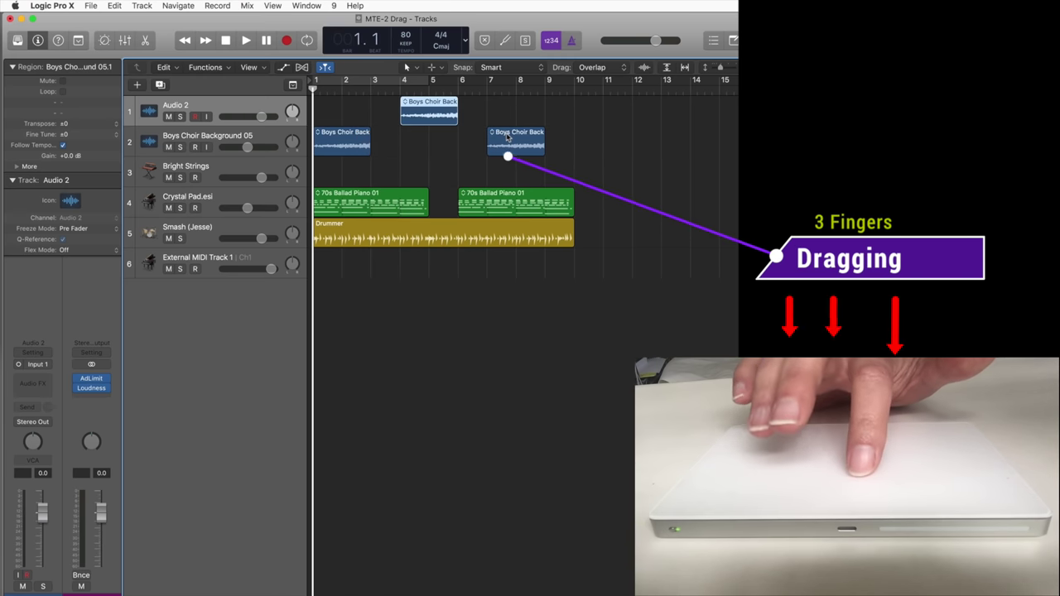
{"action": "left_click_drag", "start_coordinate": [506, 136], "coordinate": [480, 172]}
{"action": "left_click_drag", "start_coordinate": [401, 112], "coordinate": [596, 273]}
{"action": "left_click_drag", "start_coordinate": [363, 145], "coordinate": [362, 145]}
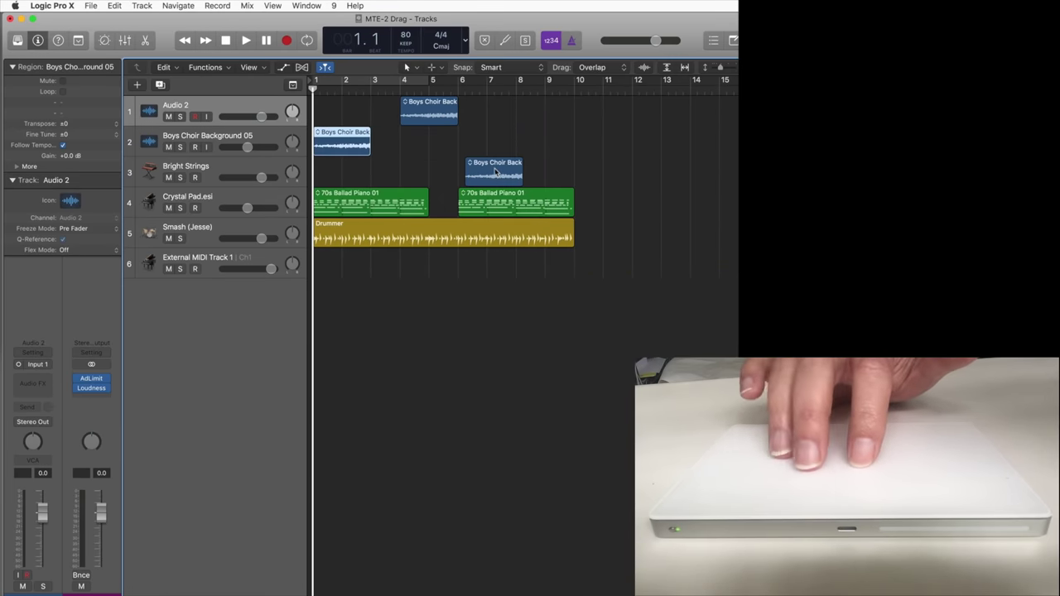
{"action": "left_click_drag", "start_coordinate": [495, 171], "coordinate": [516, 141]}
Open the first 70s Ballad Piano 01 region and raise a group of its notes four semitones.
{"action": "left_click", "coordinate": [398, 209]}
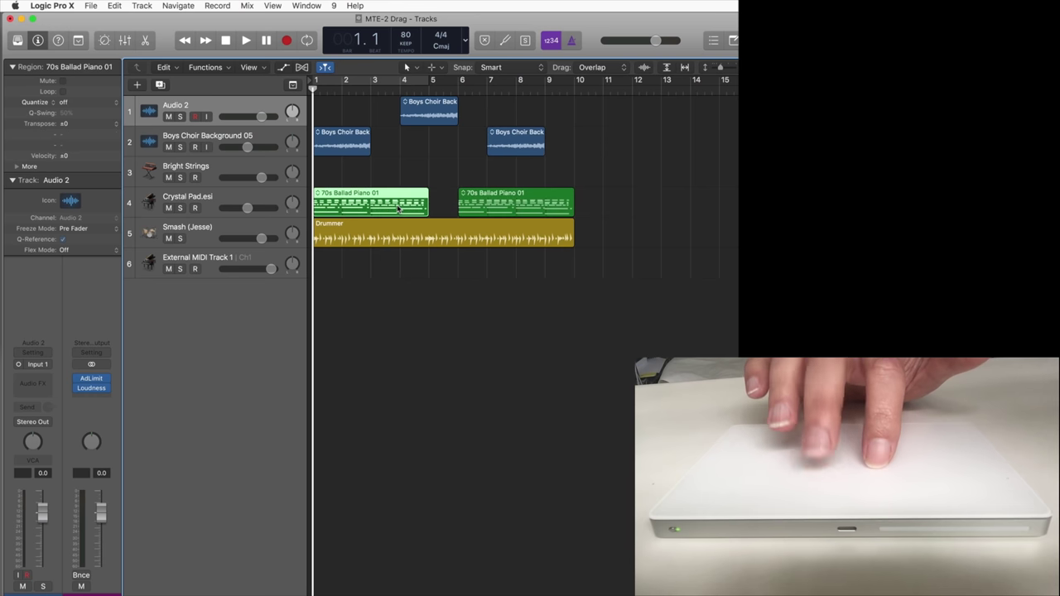
{"action": "double_click", "coordinate": [398, 209]}
{"action": "left_click_drag", "start_coordinate": [345, 416], "coordinate": [457, 505]}
{"action": "left_click_drag", "start_coordinate": [432, 447], "coordinate": [480, 465]}
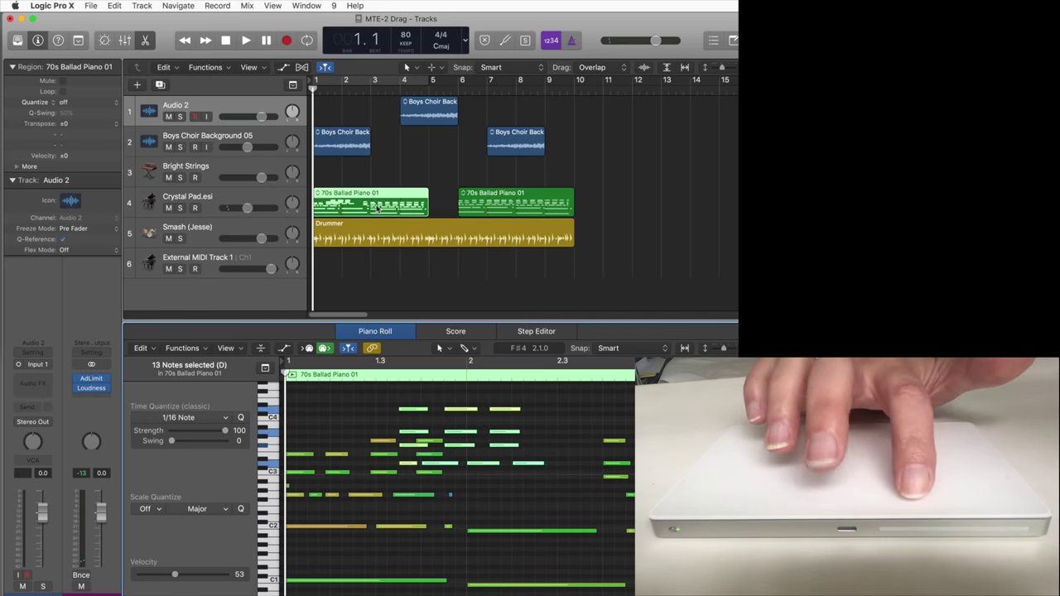
Close the note editor and go to Accessibility's Mouse & Trackpad settings in System Preferences.
{"action": "key", "text": "p"}
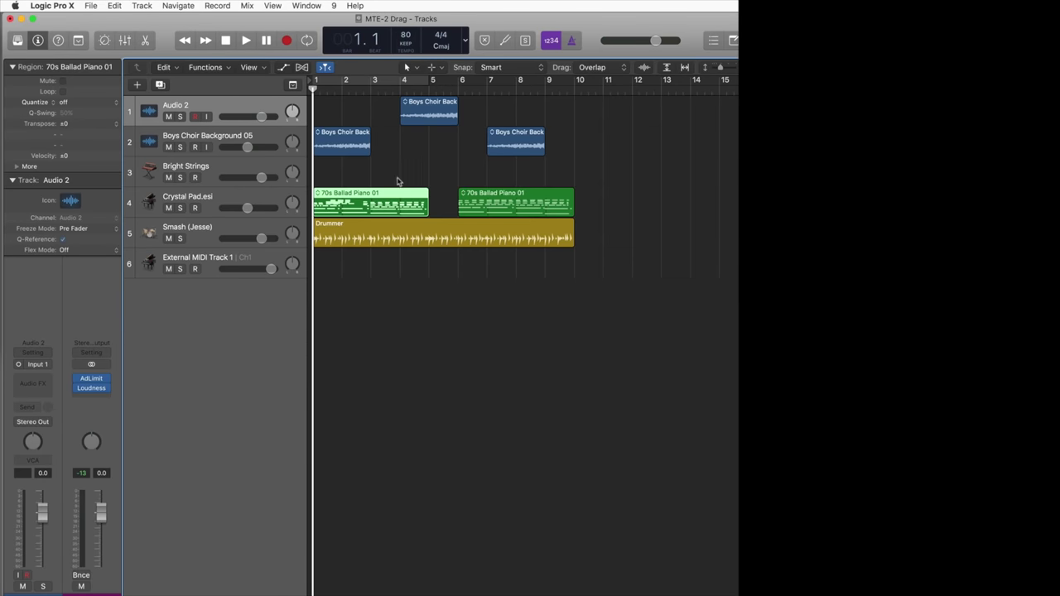
{"action": "left_click", "coordinate": [405, 173]}
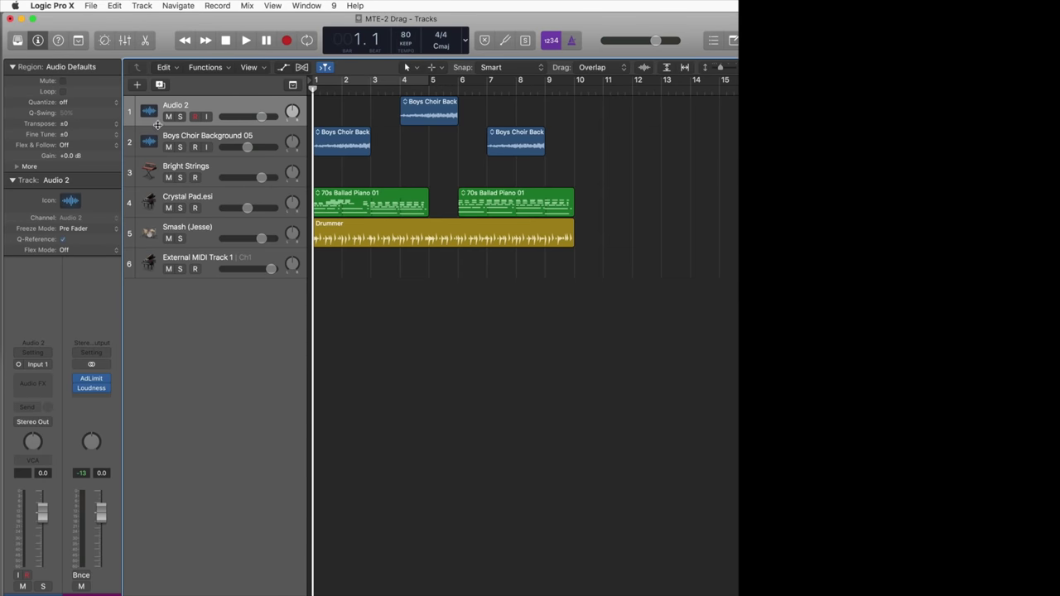
{"action": "left_click", "coordinate": [14, 5]}
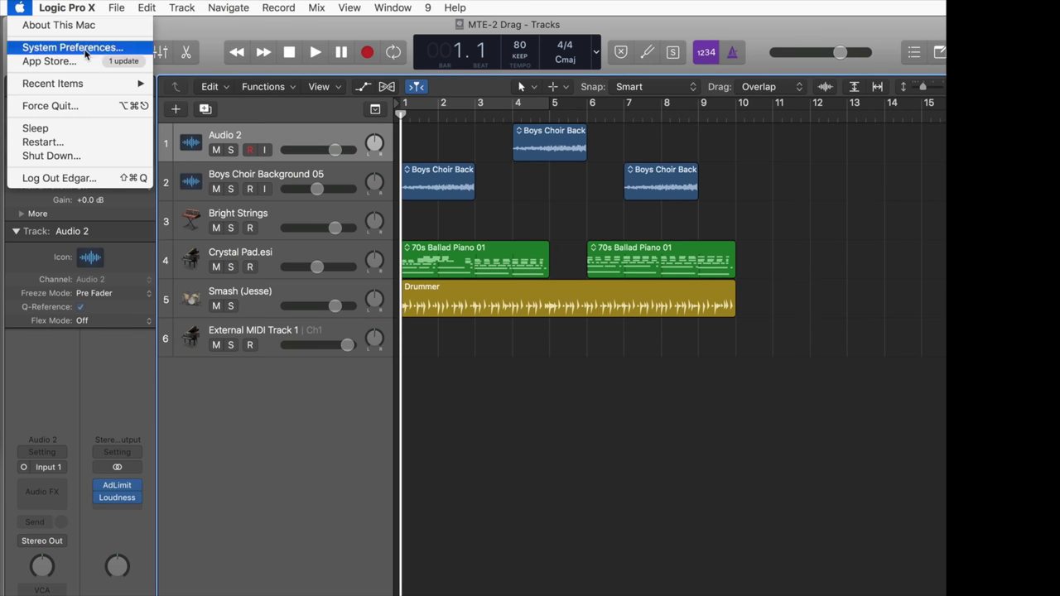
{"action": "left_click", "coordinate": [85, 50]}
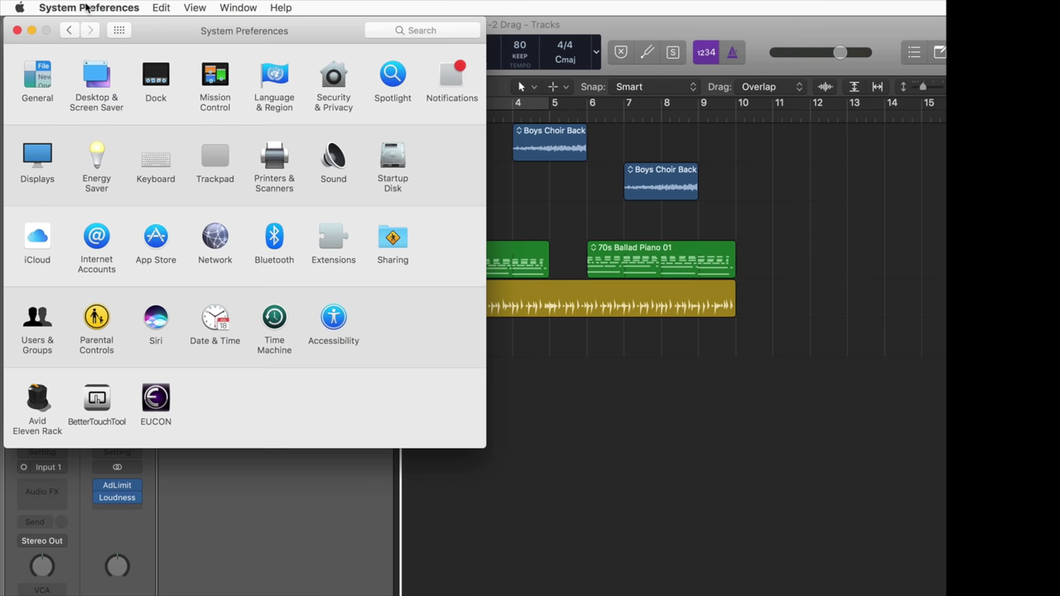
{"action": "left_click", "coordinate": [27, 6]}
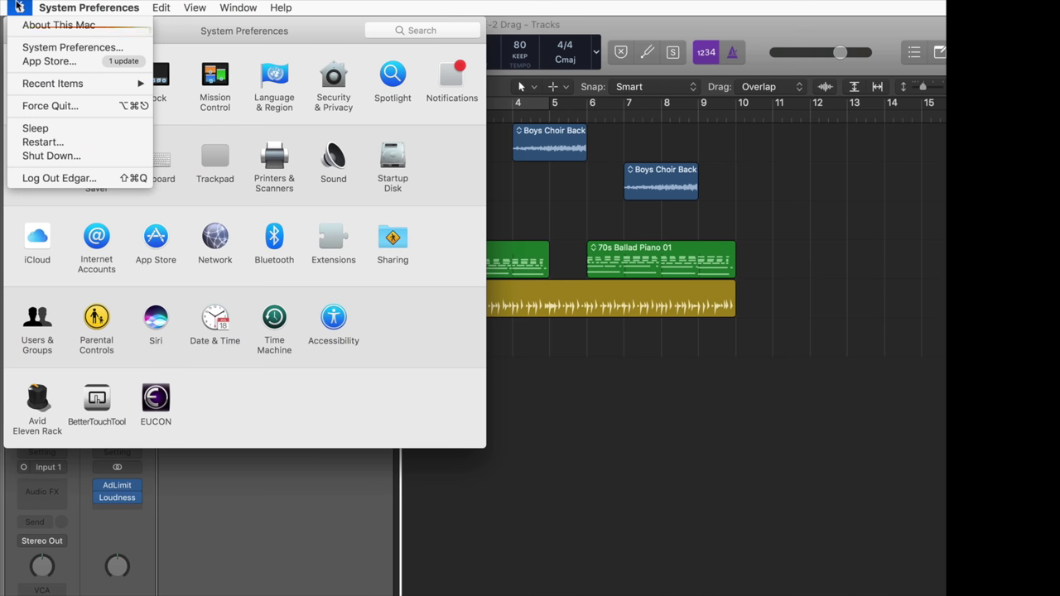
{"action": "left_click", "coordinate": [29, 47]}
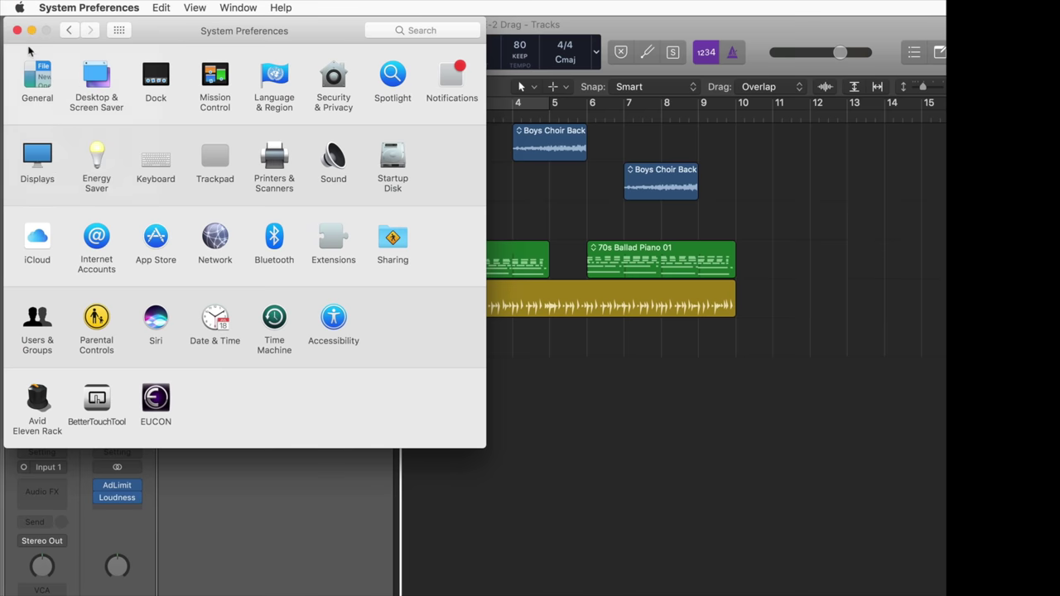
{"action": "left_click", "coordinate": [335, 320]}
{"action": "scroll", "coordinate": [121, 254], "scroll_direction": "down", "scroll_amount": 5}
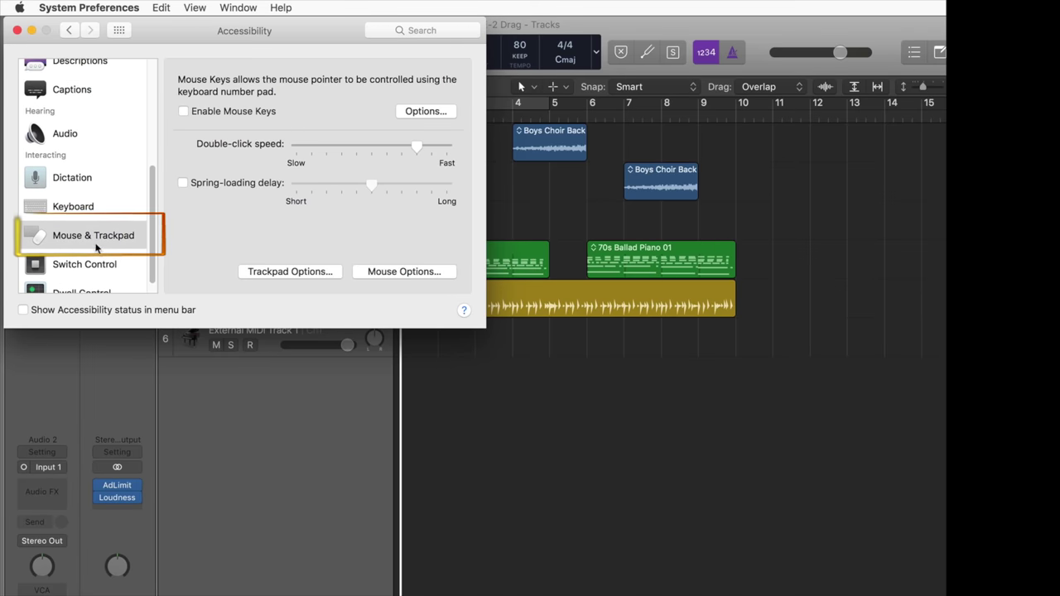
{"action": "left_click", "coordinate": [61, 237]}
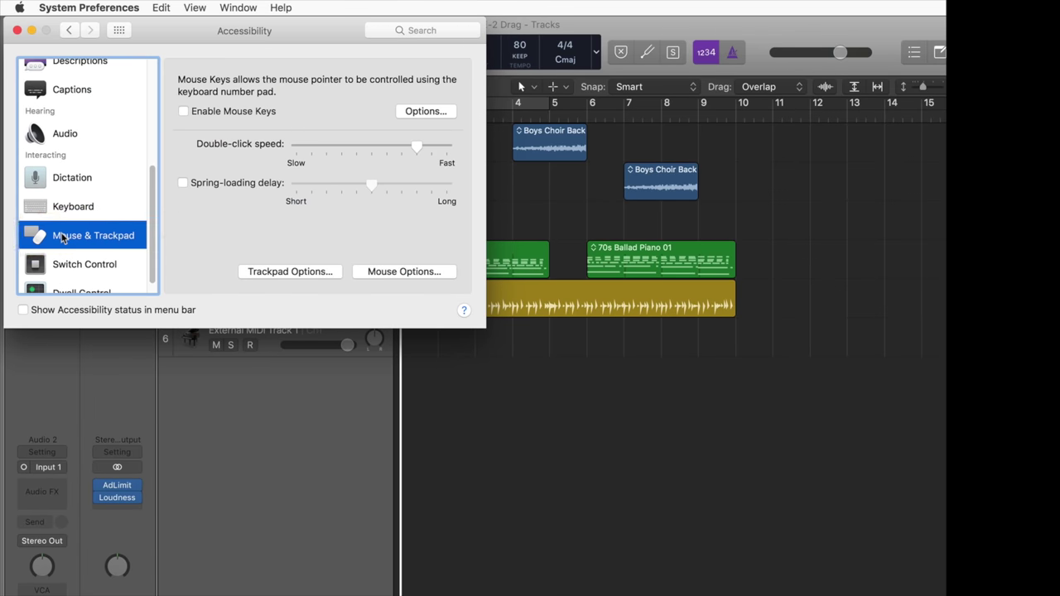
In Trackpad Options, keep dragging enabled with the three finger drag style and confirm.
{"action": "left_click", "coordinate": [243, 278]}
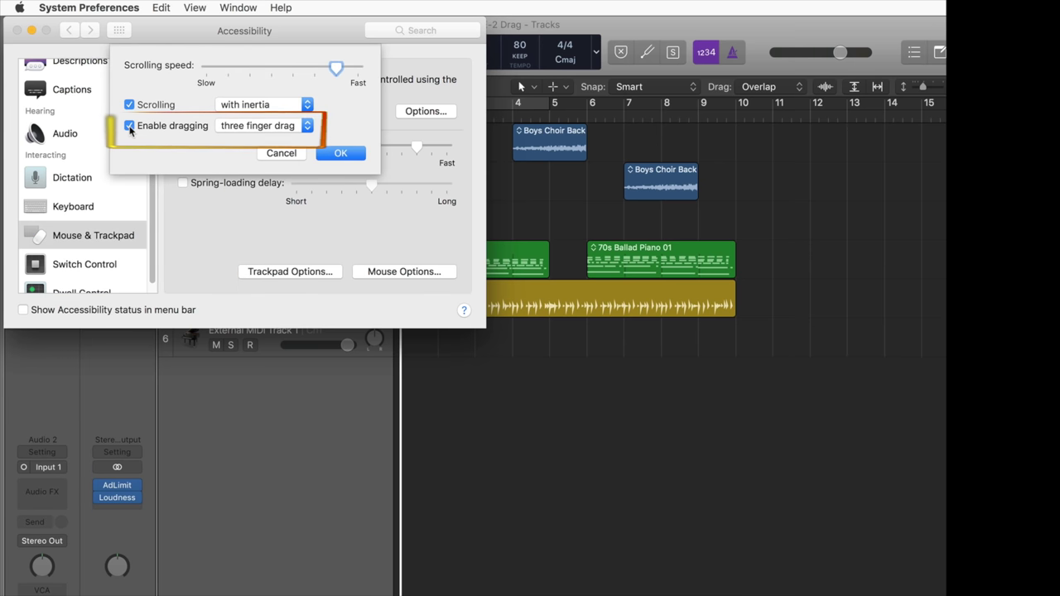
{"action": "left_click", "coordinate": [129, 125]}
{"action": "left_click", "coordinate": [130, 126]}
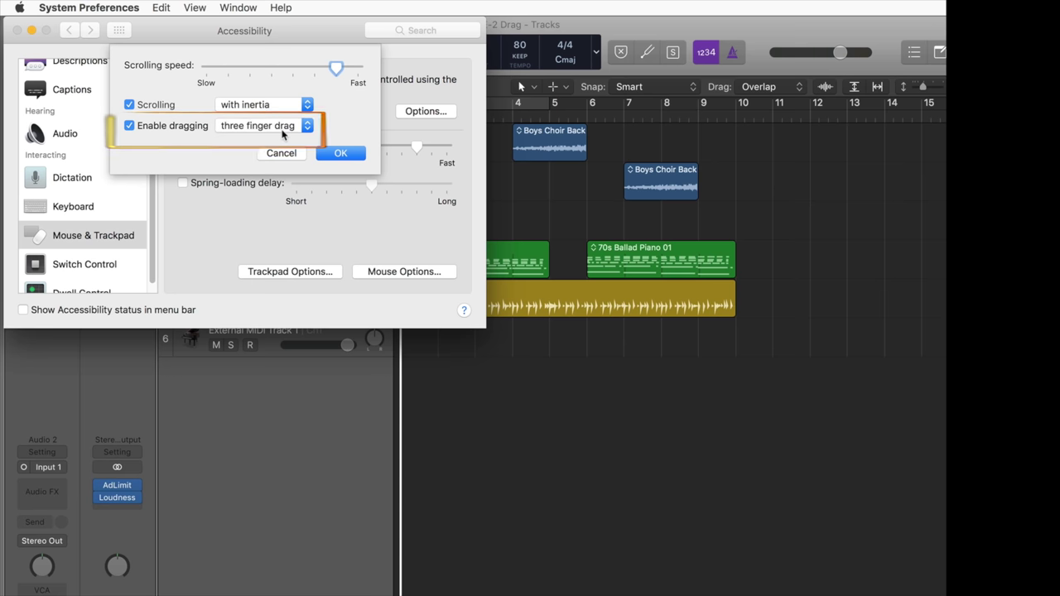
{"action": "left_click", "coordinate": [301, 128]}
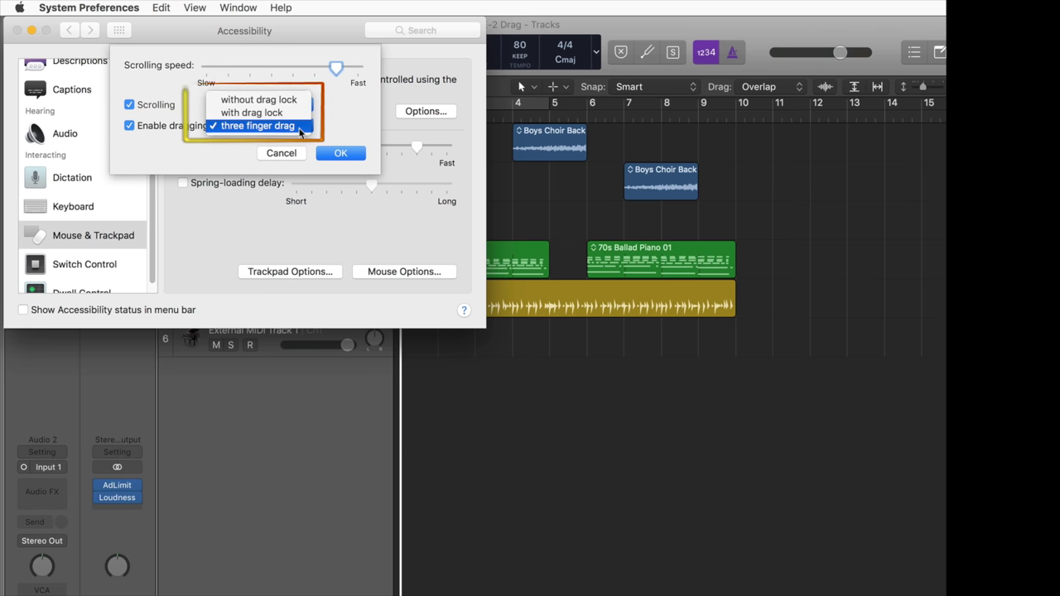
{"action": "left_click", "coordinate": [201, 155]}
{"action": "left_click", "coordinate": [347, 156]}
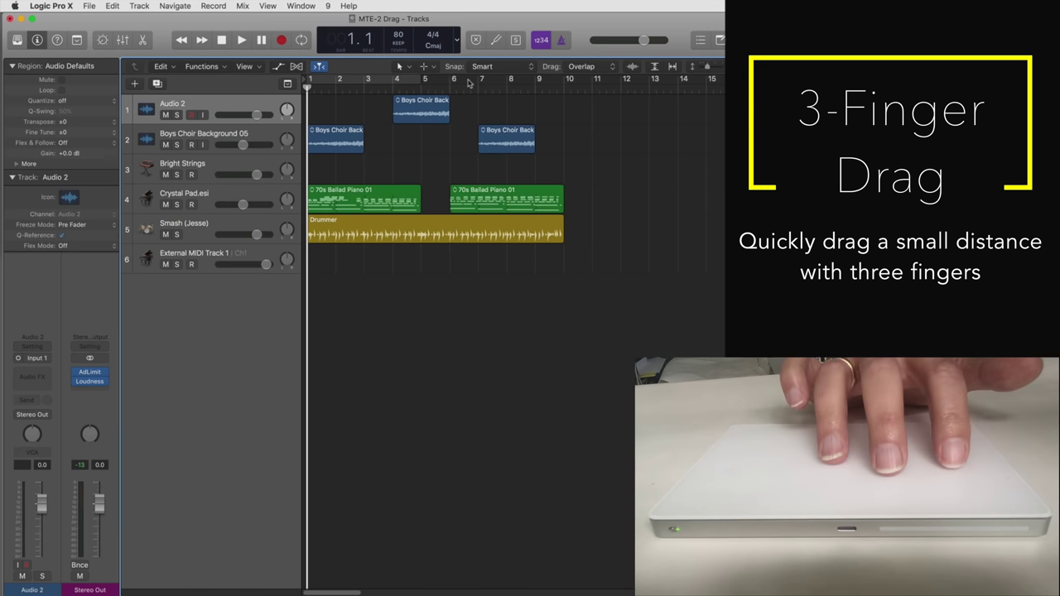
Create a bars 1–5 cycle range in the ruler, toggling Cycle several times and leaving it on.
{"action": "left_click_drag", "start_coordinate": [469, 83], "coordinate": [420, 83]}
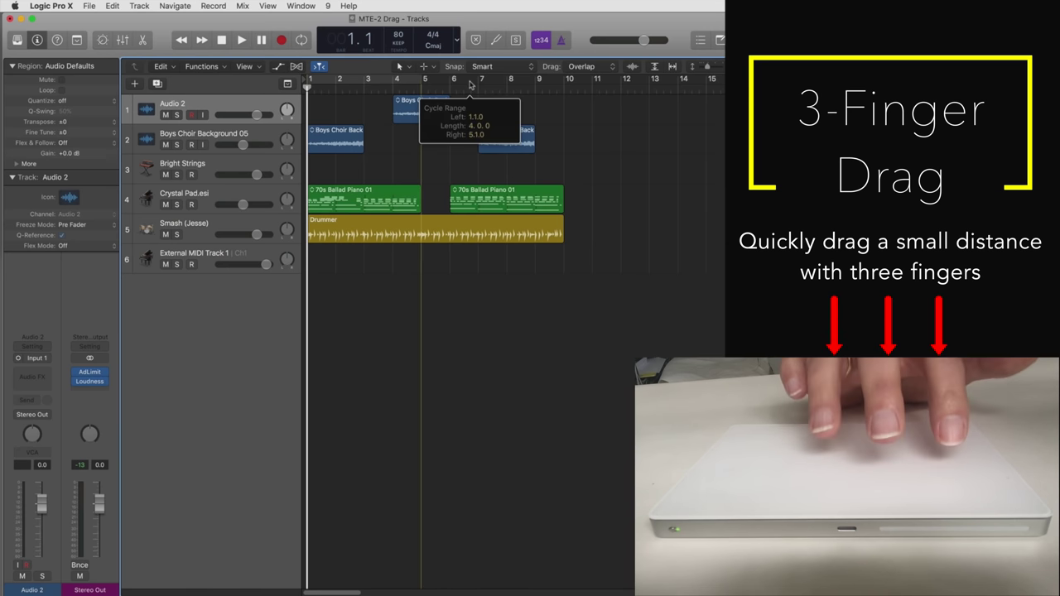
{"action": "key", "text": "c"}
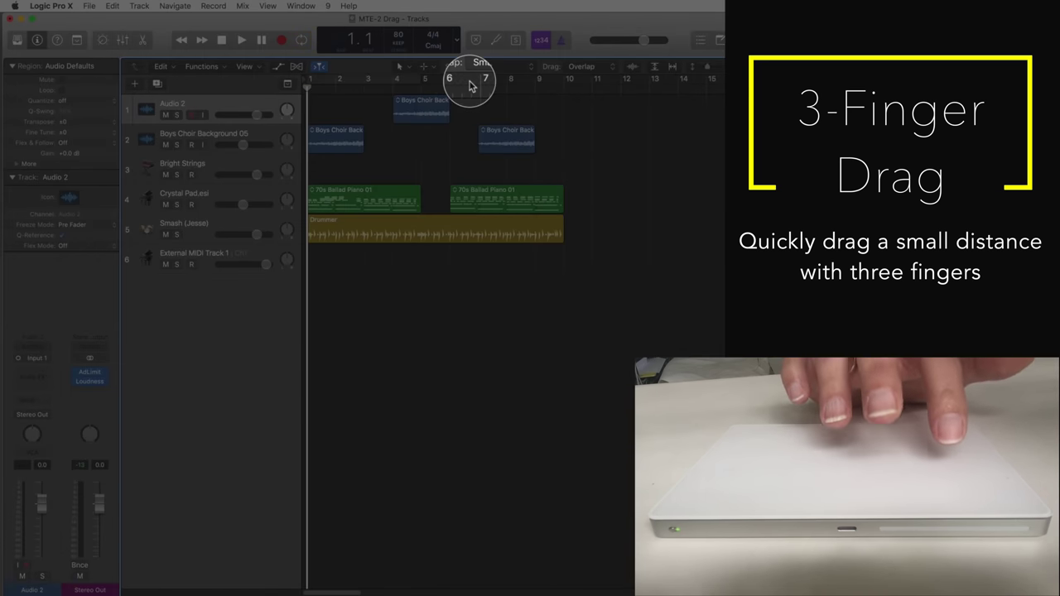
{"action": "left_click_drag", "start_coordinate": [469, 83], "coordinate": [421, 83]}
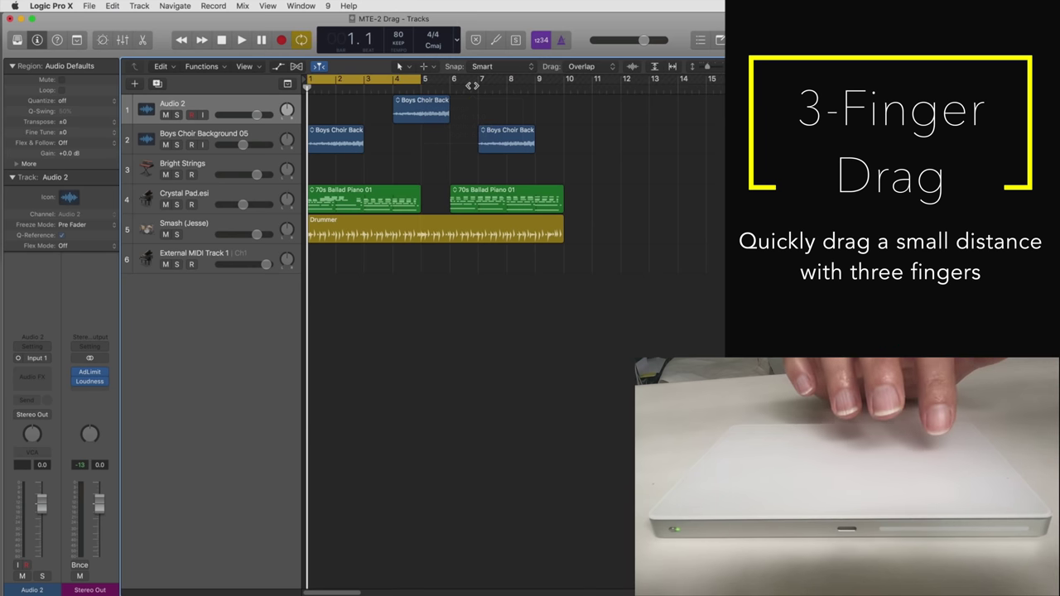
{"action": "left_click", "coordinate": [472, 85]}
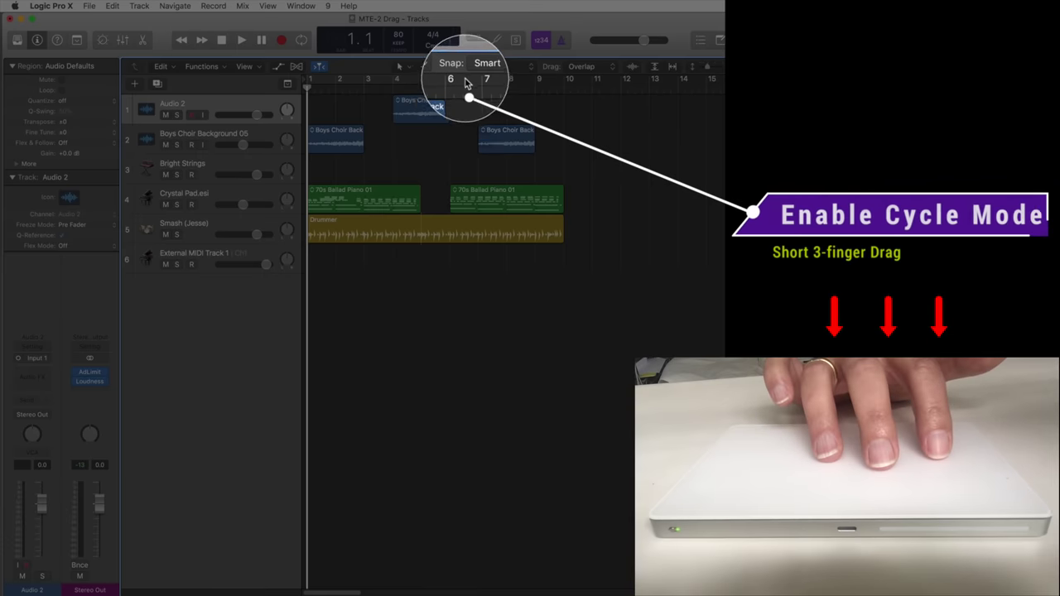
{"action": "left_click_drag", "start_coordinate": [465, 85], "coordinate": [468, 85]}
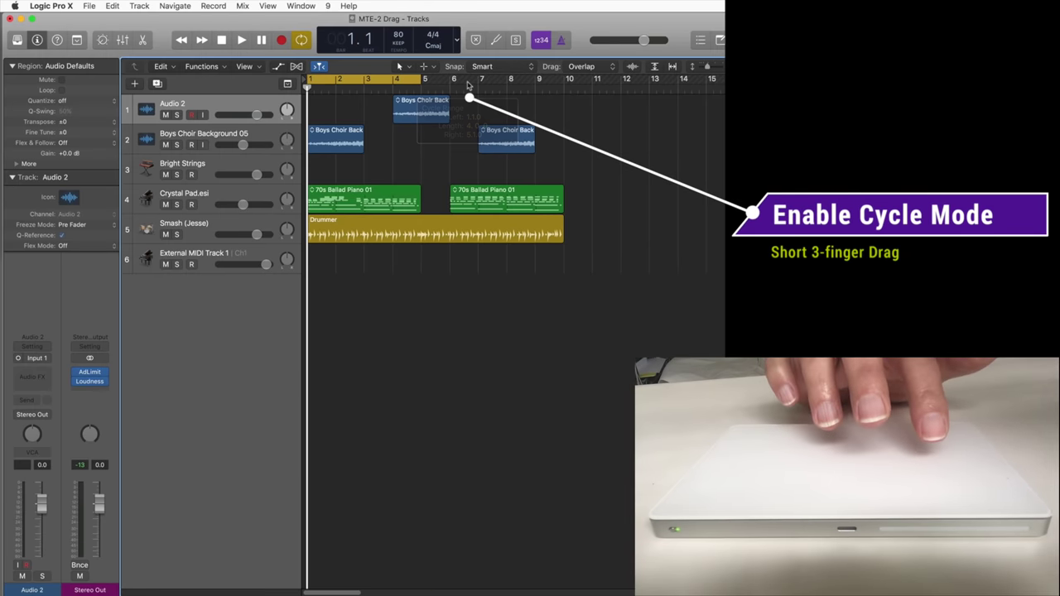
{"action": "left_click", "coordinate": [469, 85]}
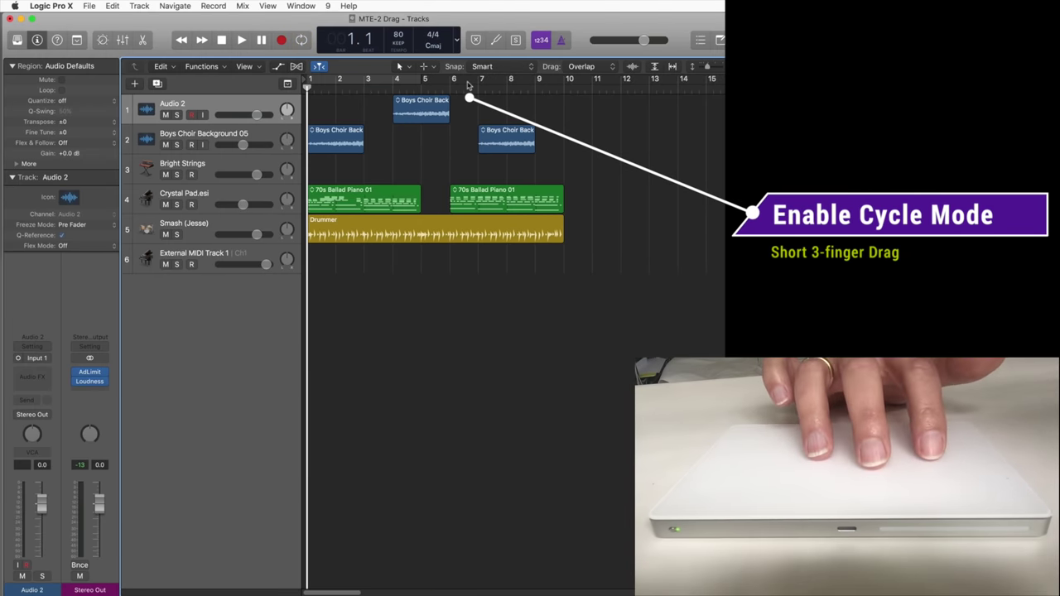
{"action": "left_click_drag", "start_coordinate": [469, 85], "coordinate": [470, 89]}
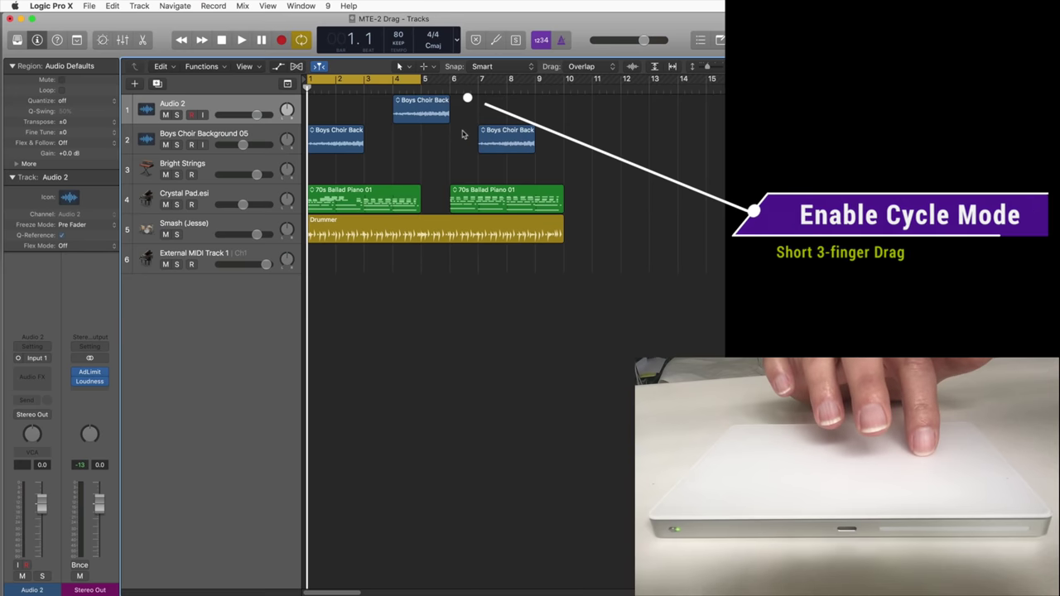
Turn Cycle off, then inspect the Play button's starting-point menu and dismiss it without choosing.
{"action": "left_click", "coordinate": [303, 41]}
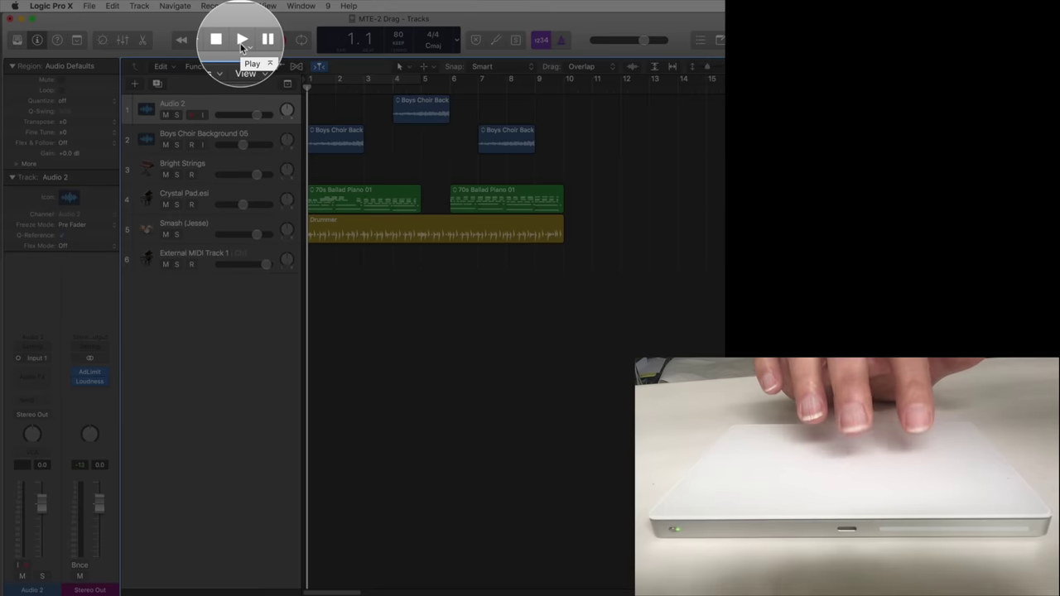
{"action": "right_click", "coordinate": [241, 41]}
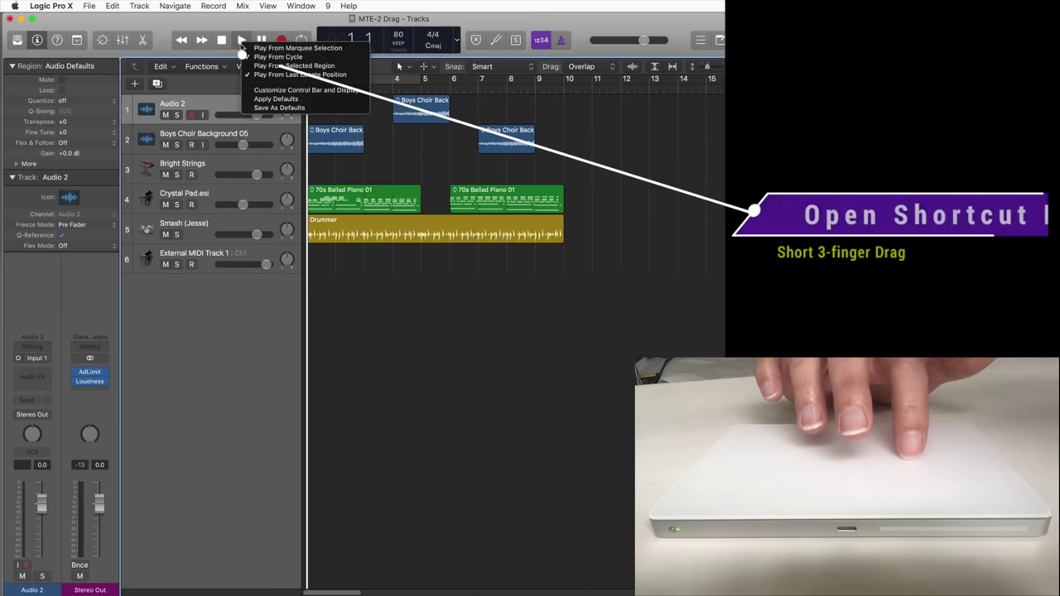
{"action": "key", "text": "Escape"}
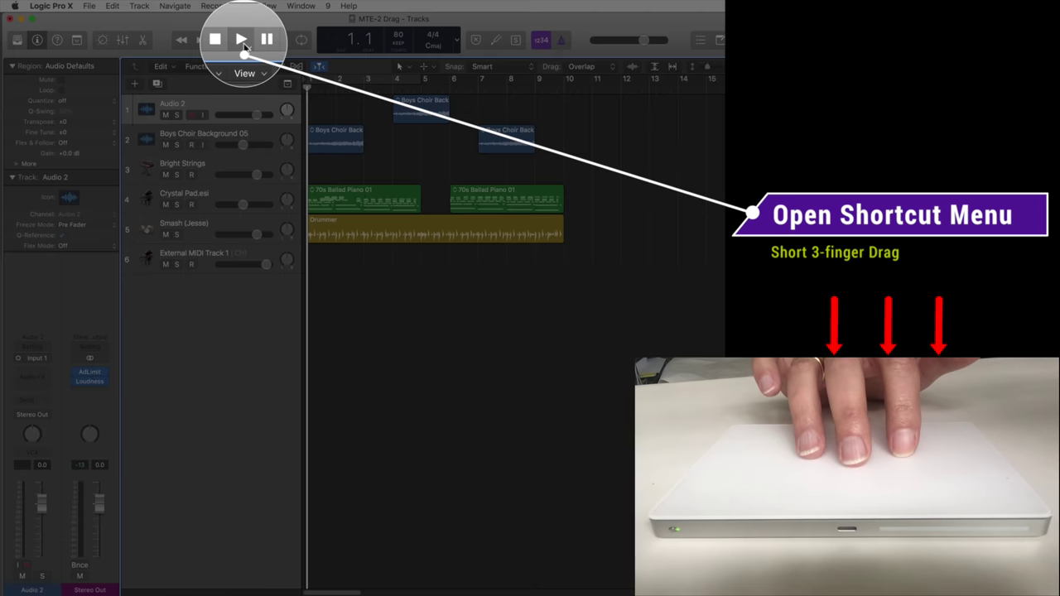
{"action": "right_click", "coordinate": [241, 41]}
{"action": "left_click", "coordinate": [508, 108]}
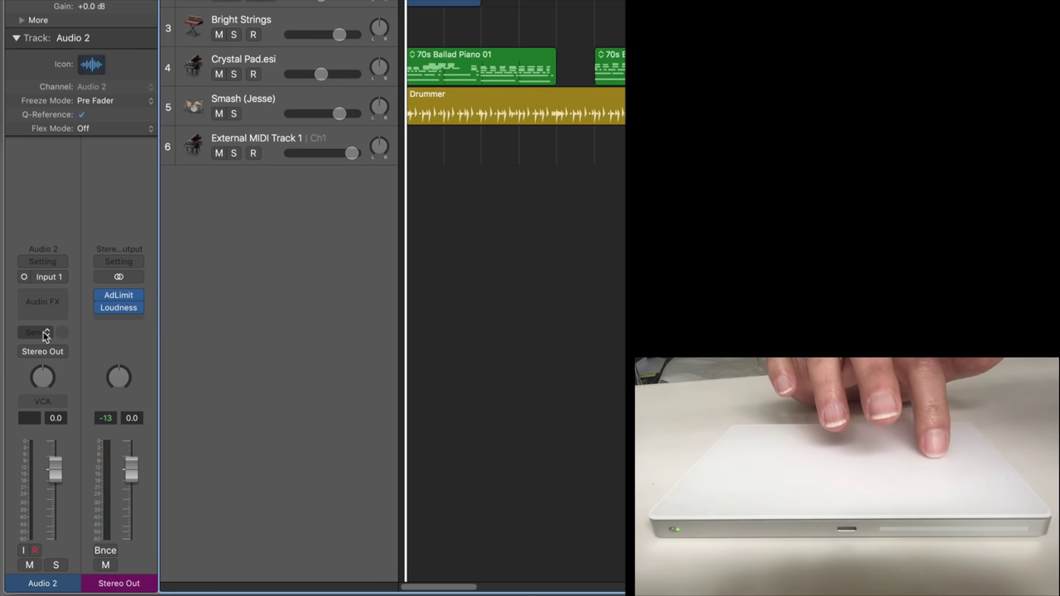
Route Audio 2's send to Bus 3, creating Aux 9, and insert Delay Designer as its Audio FX.
{"action": "left_click", "coordinate": [45, 333]}
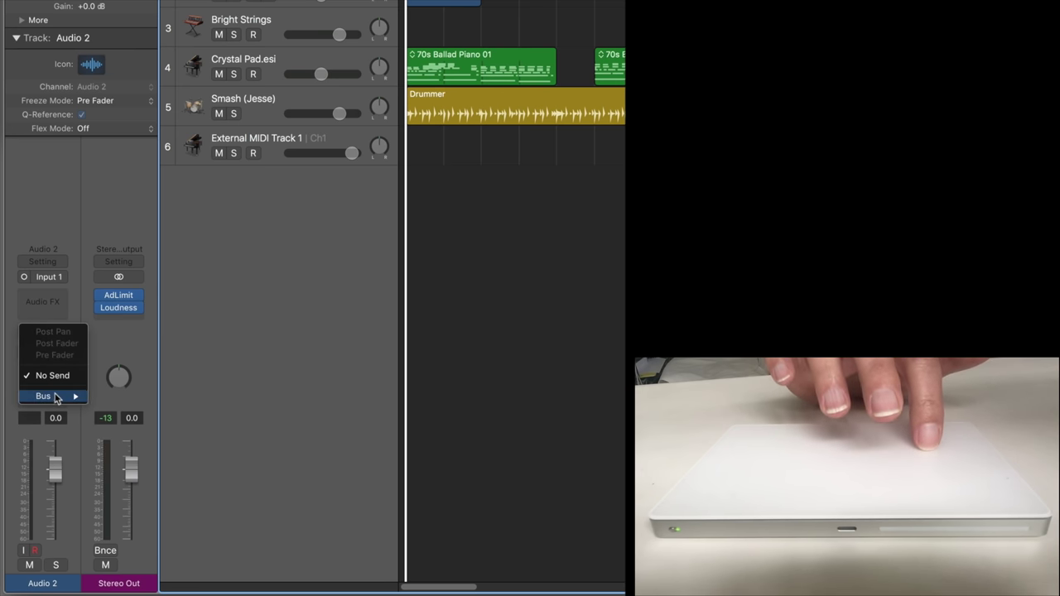
{"action": "mouse_move", "coordinate": [56, 397]}
{"action": "left_click", "coordinate": [117, 414]}
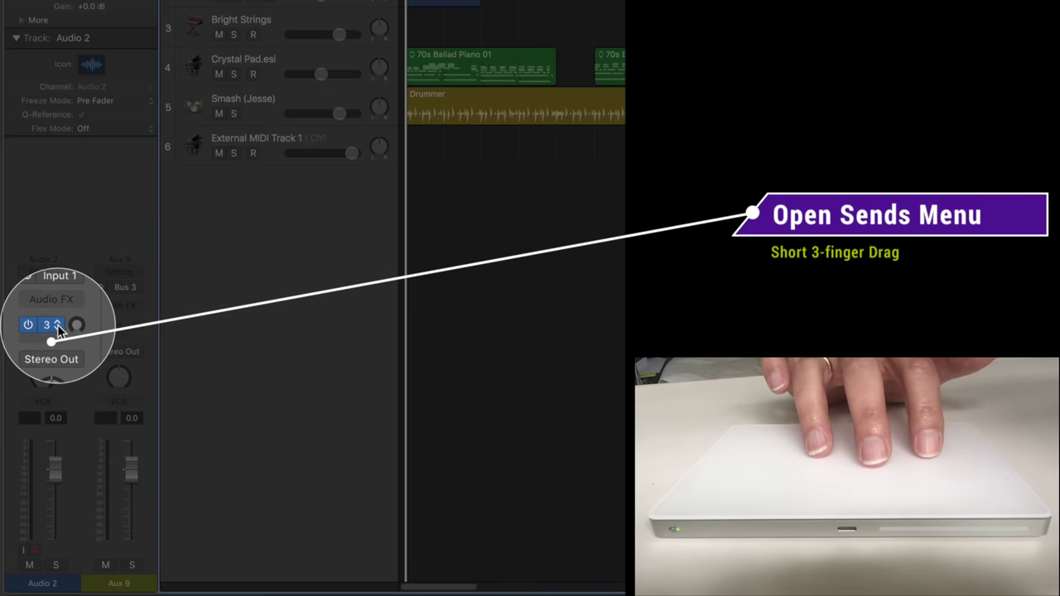
{"action": "left_click", "coordinate": [57, 329]}
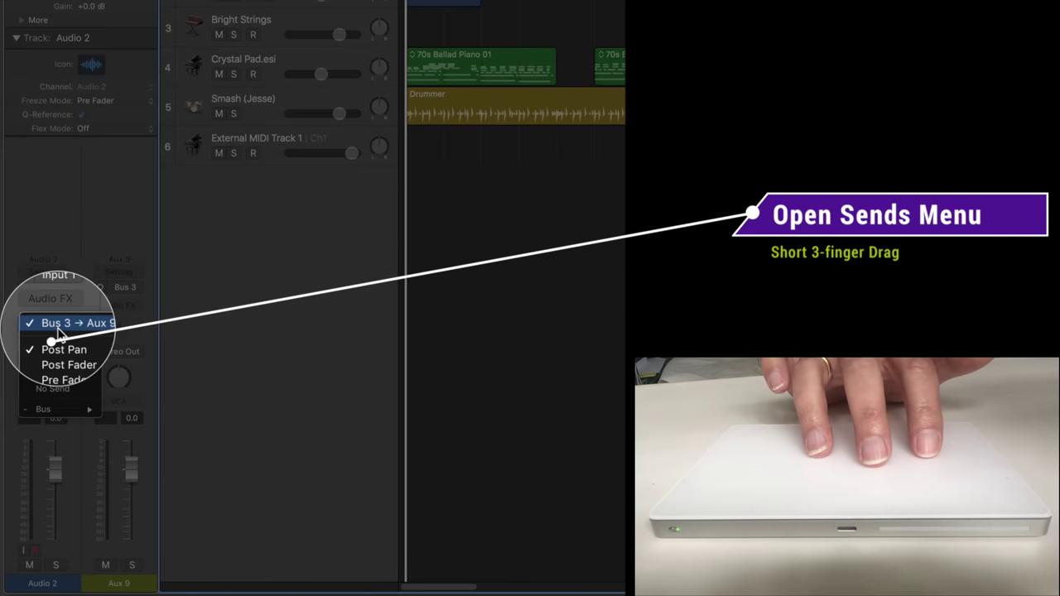
{"action": "left_click_drag", "start_coordinate": [56, 330], "coordinate": [180, 342]}
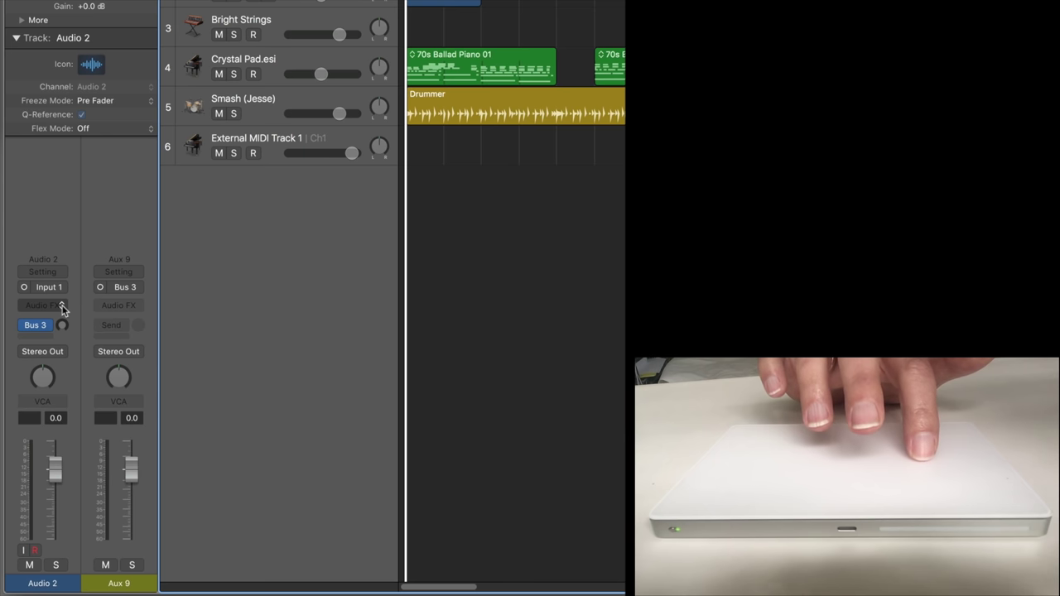
{"action": "left_click_drag", "start_coordinate": [62, 308], "coordinate": [273, 334]}
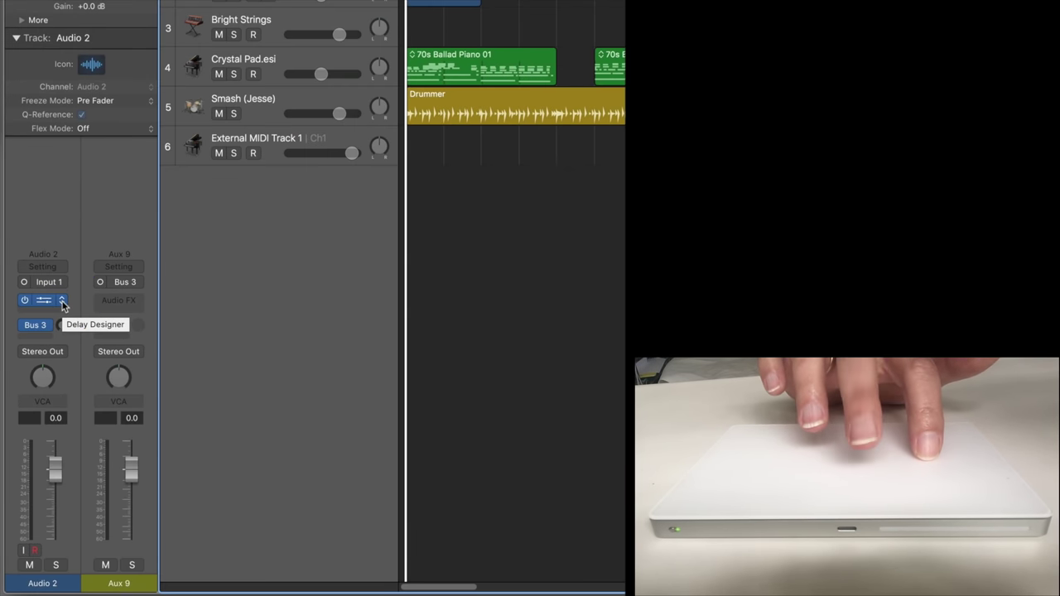
{"action": "left_click", "coordinate": [64, 307]}
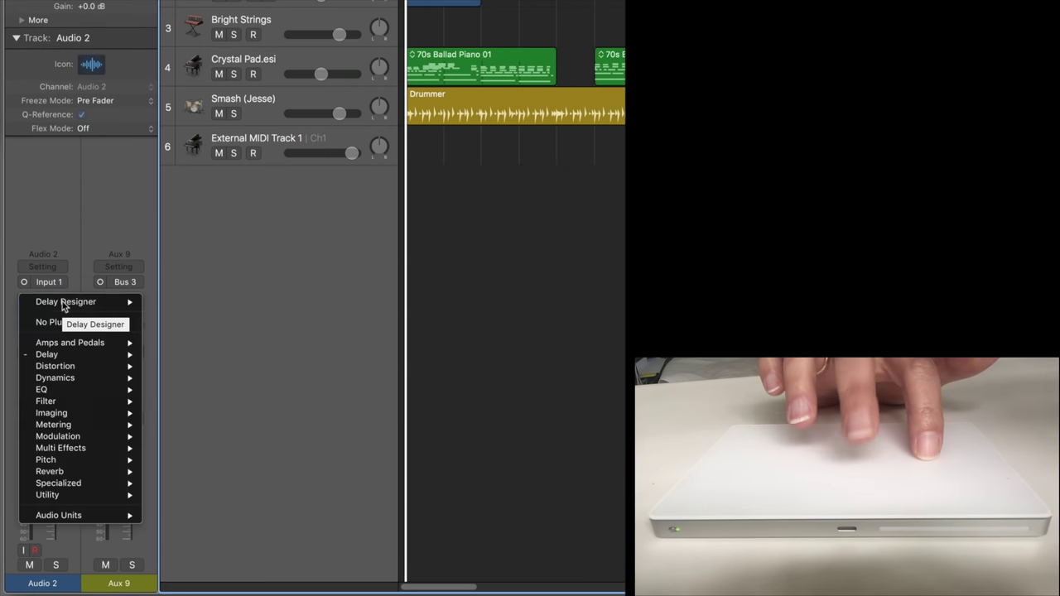
Dismiss the Audio FX menu and scroll through the MTE-2 Scroll project's long track list.
{"action": "left_click", "coordinate": [82, 249]}
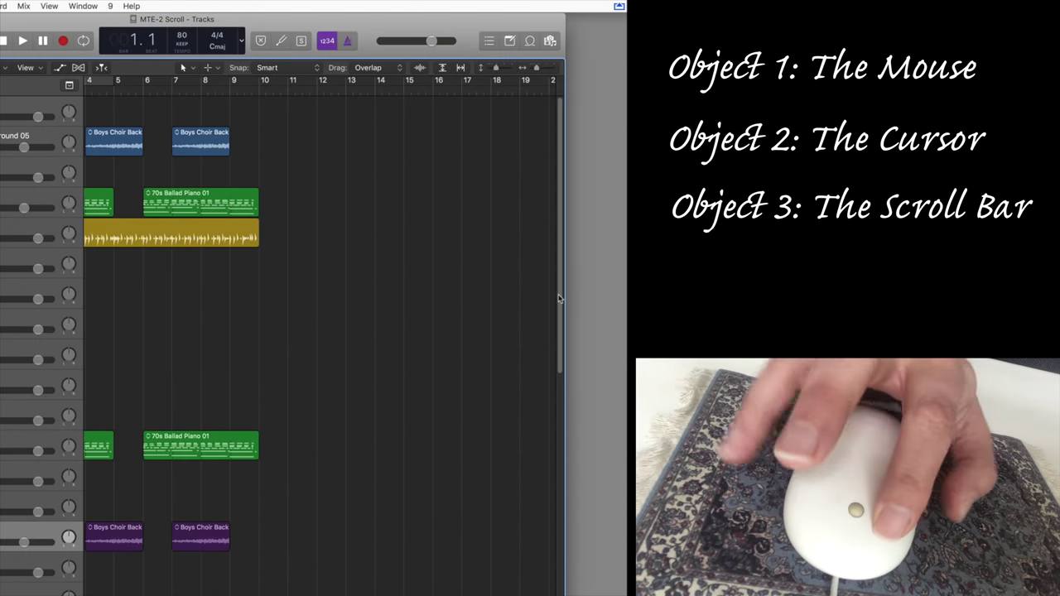
{"action": "scroll", "coordinate": [559, 299], "scroll_direction": "down", "scroll_amount": 1}
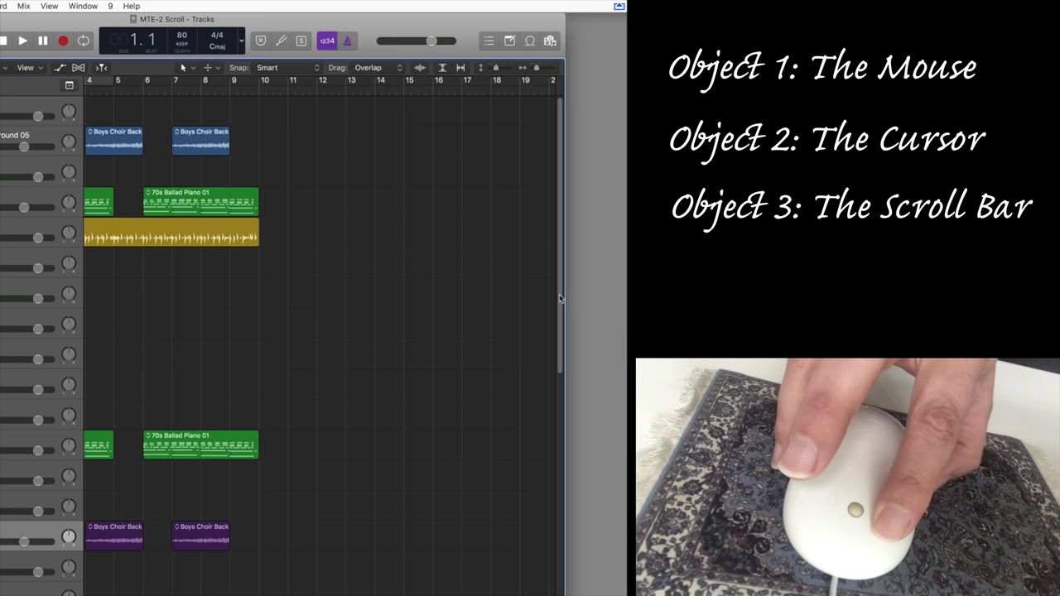
{"action": "scroll", "coordinate": [560, 299], "scroll_direction": "down", "scroll_amount": 1}
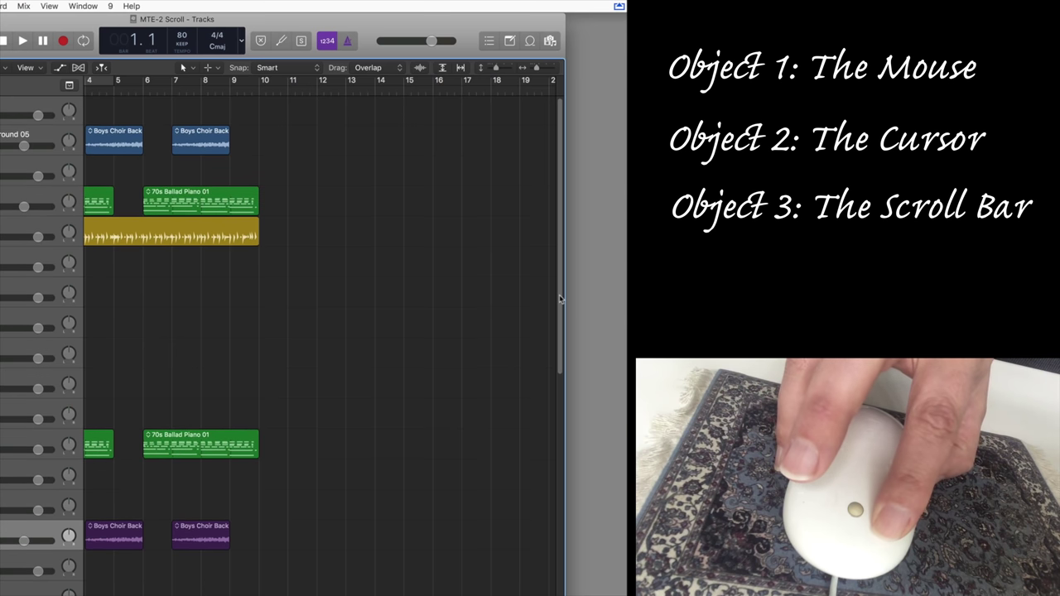
{"action": "left_click_drag", "start_coordinate": [560, 299], "coordinate": [548, 530]}
{"action": "left_click_drag", "start_coordinate": [531, 492], "coordinate": [506, 304]}
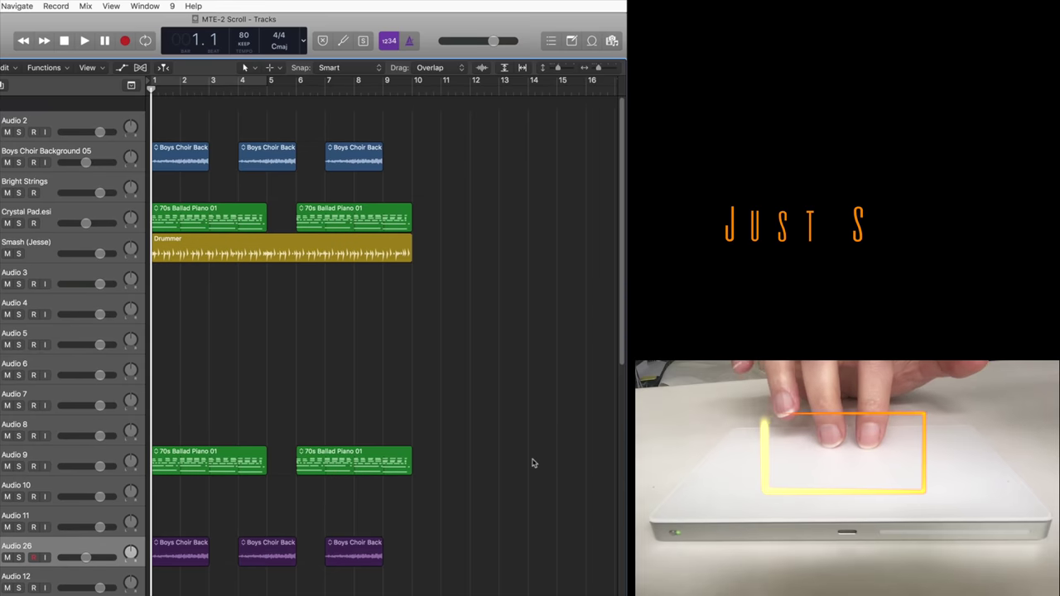
Scroll the MTE-2 Scroll tracks and open the second 70s Ballad Piano 01 region on Audio 9 in the Piano Roll.
{"action": "scroll", "coordinate": [533, 464], "scroll_direction": "down", "scroll_amount": 3}
{"action": "scroll", "coordinate": [533, 464], "scroll_direction": "up", "scroll_amount": 3}
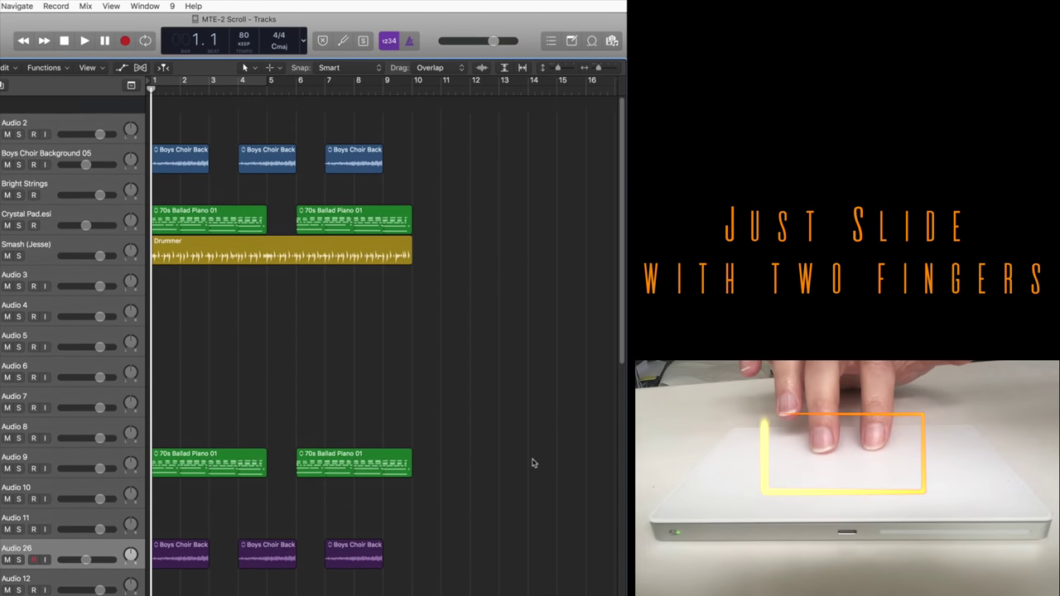
{"action": "scroll", "coordinate": [534, 464], "scroll_direction": "down", "scroll_amount": 5}
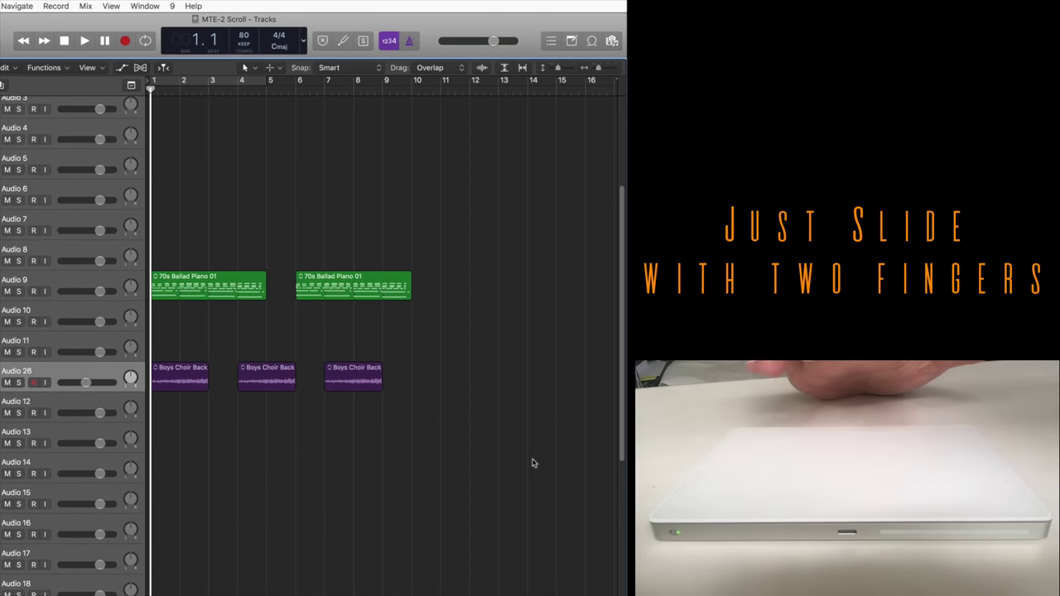
{"action": "scroll", "coordinate": [534, 464], "scroll_direction": "down", "scroll_amount": 3}
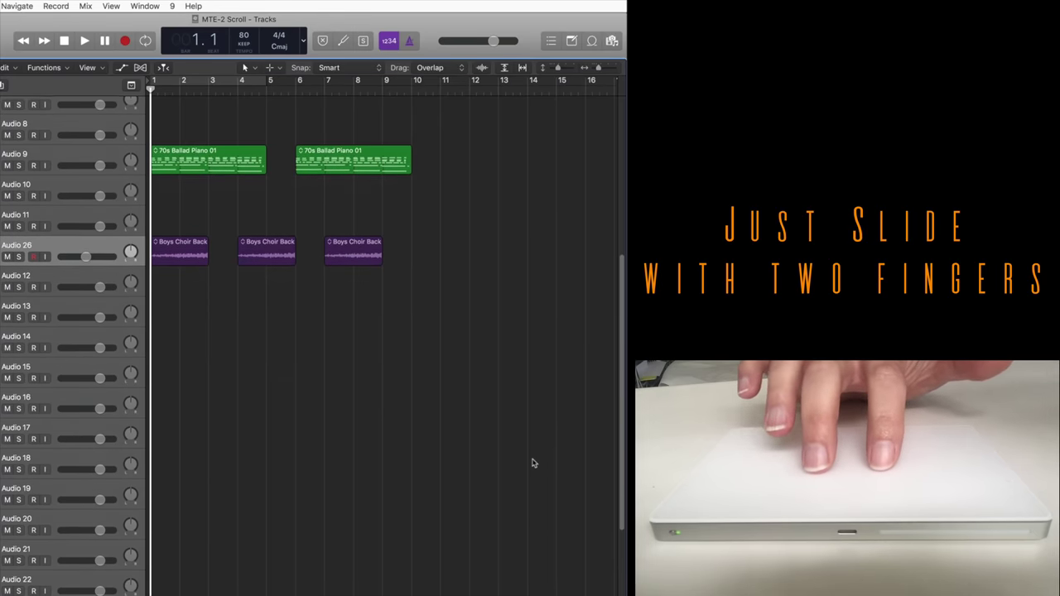
{"action": "scroll", "coordinate": [534, 464], "scroll_direction": "up", "scroll_amount": 4}
{"action": "scroll", "coordinate": [534, 464], "scroll_direction": "down", "scroll_amount": 5}
{"action": "scroll", "coordinate": [534, 464], "scroll_direction": "up", "scroll_amount": 3}
{"action": "scroll", "coordinate": [533, 463], "scroll_direction": "down", "scroll_amount": 5}
{"action": "scroll", "coordinate": [533, 464], "scroll_direction": "up", "scroll_amount": 4}
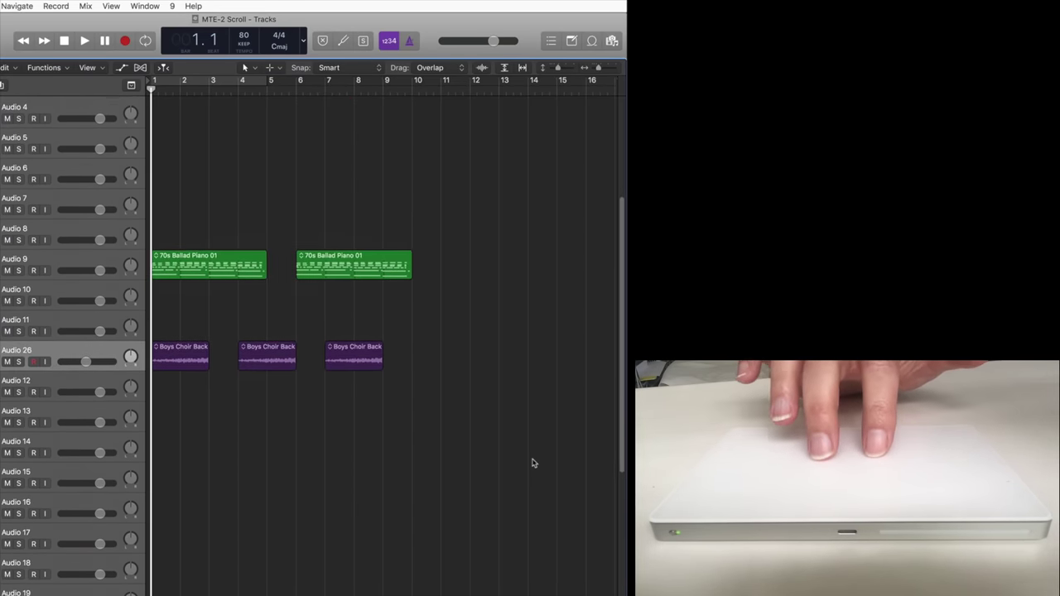
{"action": "scroll", "coordinate": [534, 464], "scroll_direction": "down", "scroll_amount": 3}
{"action": "scroll", "coordinate": [533, 464], "scroll_direction": "right", "scroll_amount": 5}
{"action": "scroll", "coordinate": [533, 464], "scroll_direction": "left", "scroll_amount": 5}
{"action": "scroll", "coordinate": [533, 464], "scroll_direction": "right", "scroll_amount": 3}
{"action": "scroll", "coordinate": [533, 464], "scroll_direction": "left", "scroll_amount": 3}
{"action": "scroll", "coordinate": [534, 464], "scroll_direction": "left", "scroll_amount": 1}
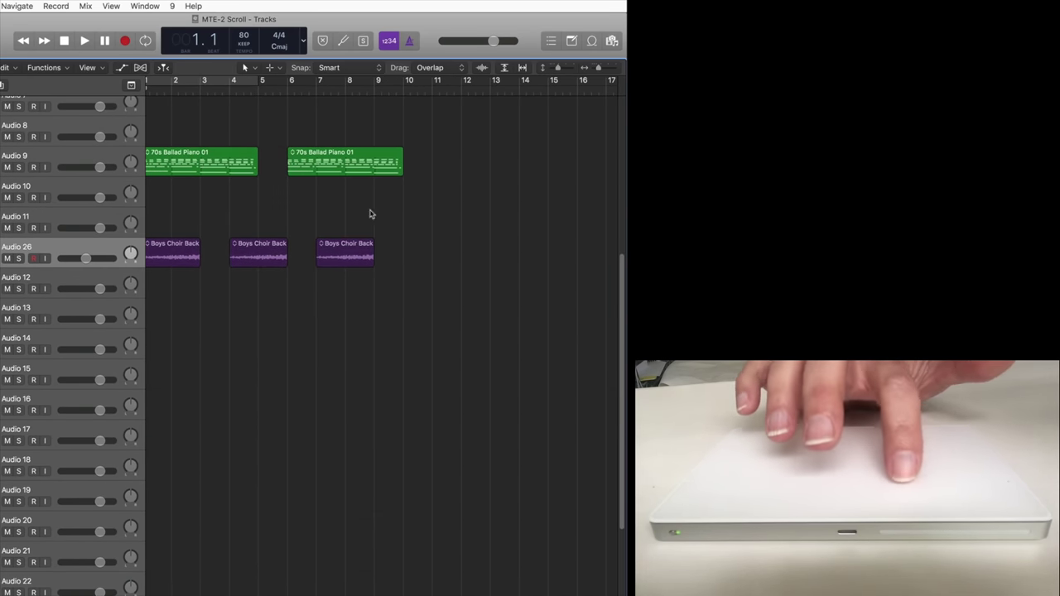
{"action": "double_click", "coordinate": [346, 172]}
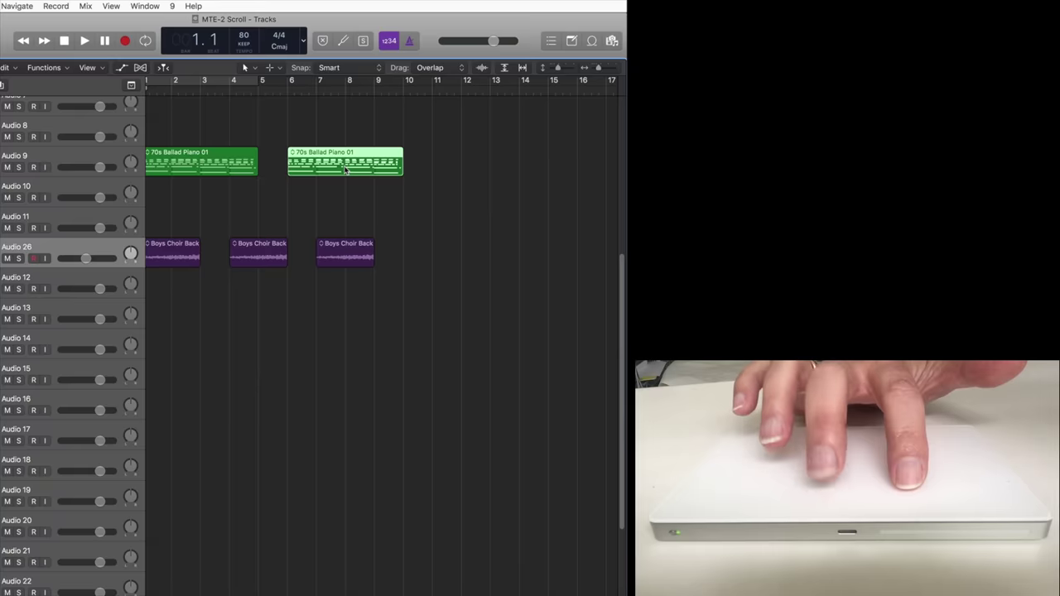
{"action": "scroll", "coordinate": [334, 395], "scroll_direction": "right", "scroll_amount": 5}
{"action": "scroll", "coordinate": [353, 478], "scroll_direction": "left", "scroll_amount": 5}
{"action": "scroll", "coordinate": [354, 475], "scroll_direction": "up", "scroll_amount": 1}
Scroll the Tracks area around, then scroll the Piano Roll up to the higher-pitched piano notes.
{"action": "scroll", "coordinate": [441, 155], "scroll_direction": "up", "scroll_amount": 4}
{"action": "scroll", "coordinate": [442, 155], "scroll_direction": "down", "scroll_amount": 5}
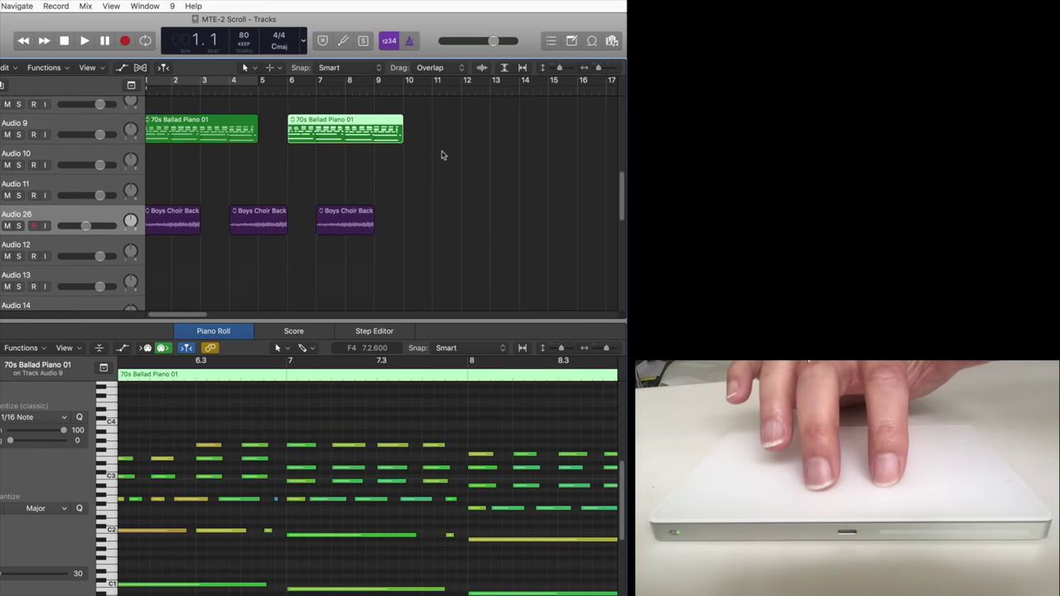
{"action": "scroll", "coordinate": [384, 491], "scroll_direction": "down", "scroll_amount": 3}
{"action": "scroll", "coordinate": [384, 490], "scroll_direction": "down", "scroll_amount": 3}
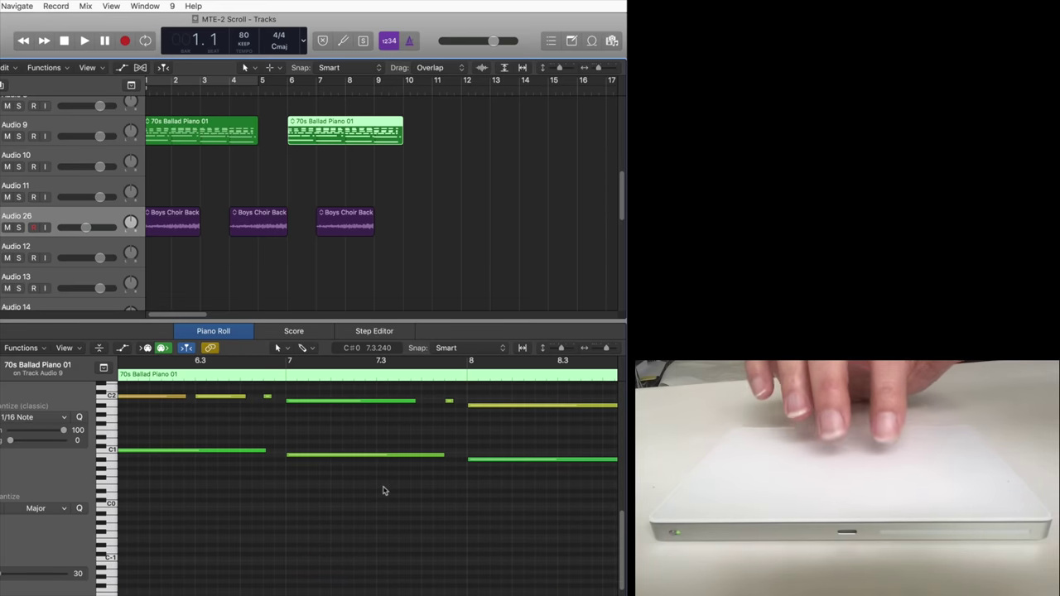
{"action": "scroll", "coordinate": [383, 491], "scroll_direction": "up", "scroll_amount": 5}
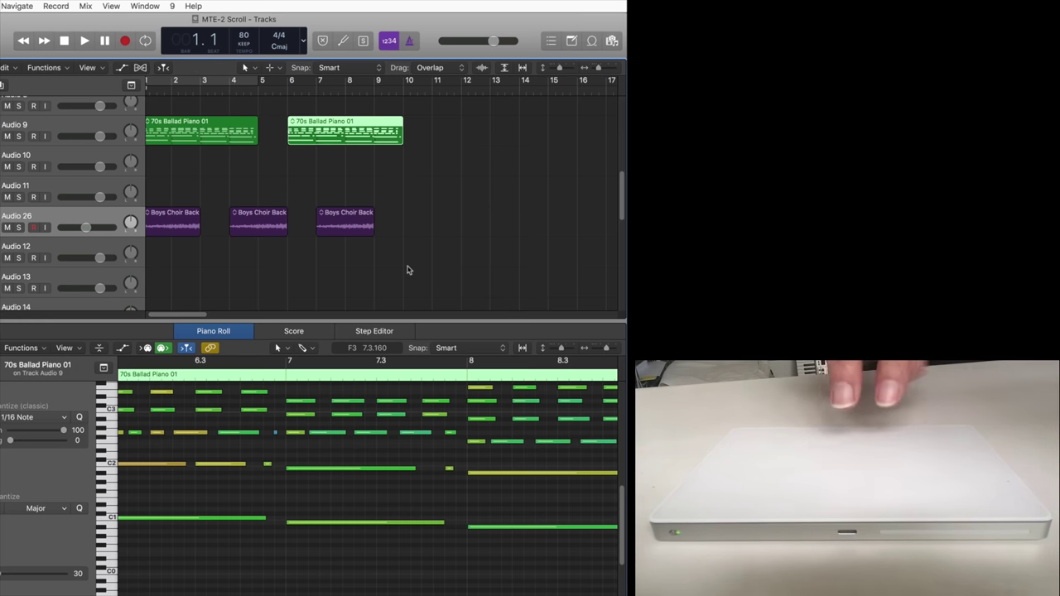
{"action": "scroll", "coordinate": [406, 270], "scroll_direction": "down", "scroll_amount": 10}
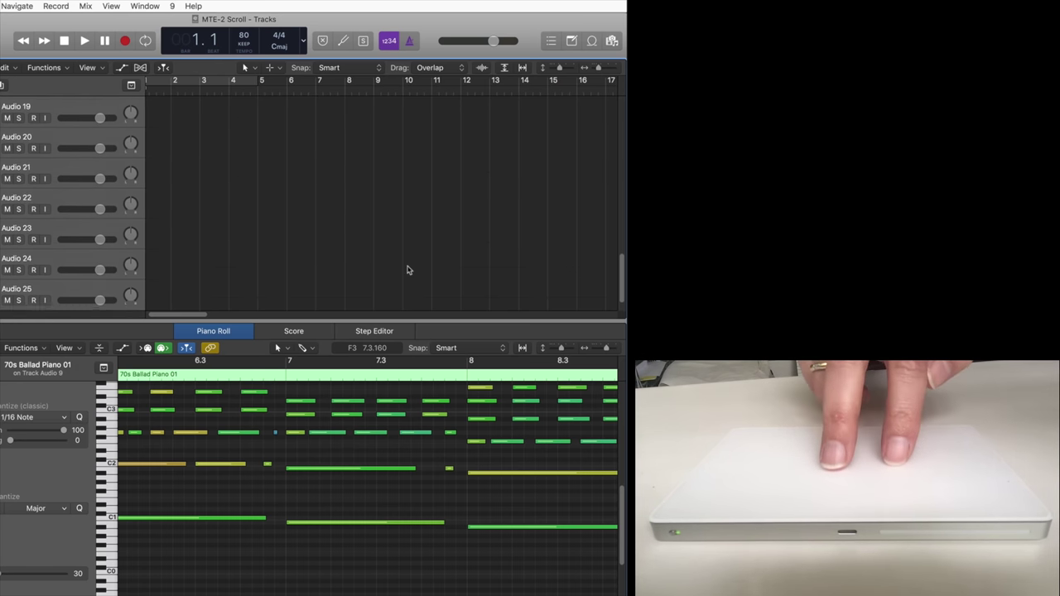
{"action": "scroll", "coordinate": [407, 270], "scroll_direction": "right", "scroll_amount": 3}
{"action": "scroll", "coordinate": [407, 270], "scroll_direction": "left", "scroll_amount": 3}
{"action": "scroll", "coordinate": [407, 270], "scroll_direction": "up", "scroll_amount": 10}
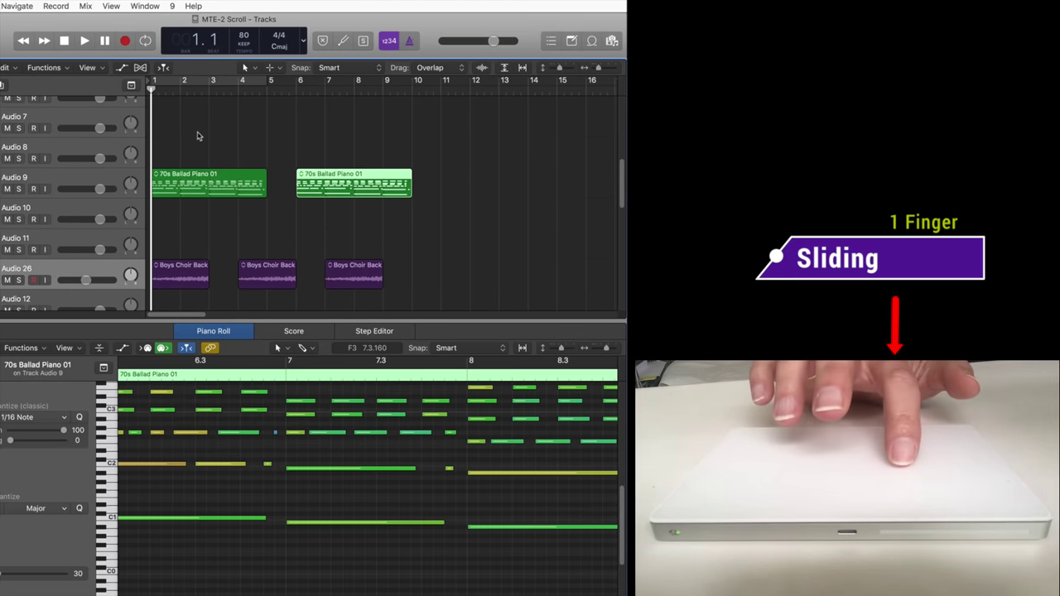
Hide the Piano Roll so the tracks fill the window, then scroll across the arrangement.
{"action": "scroll", "coordinate": [189, 139], "scroll_direction": "up", "scroll_amount": 3}
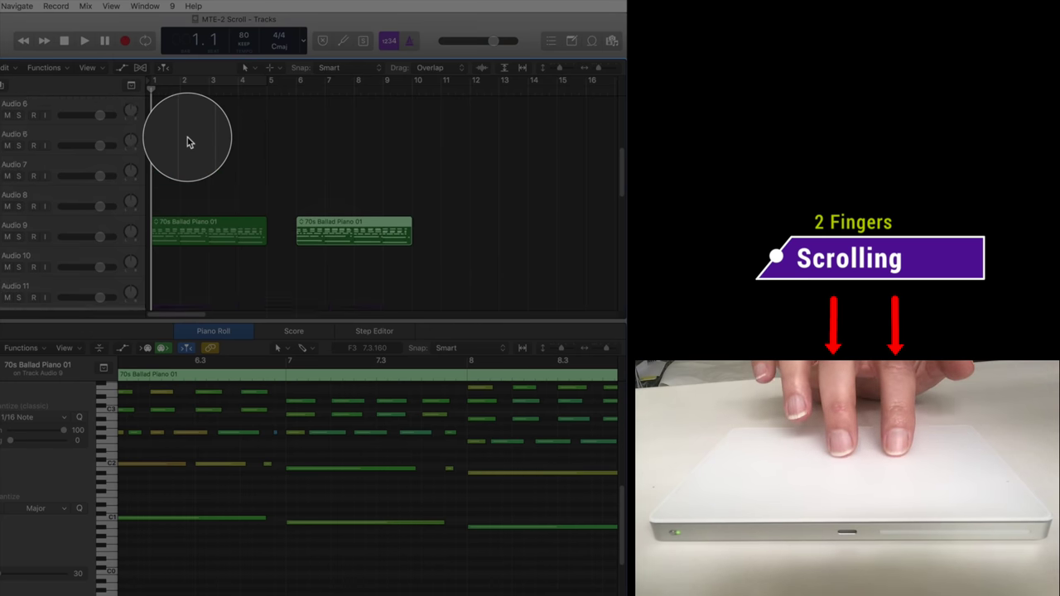
{"action": "scroll", "coordinate": [289, 220], "scroll_direction": "down", "scroll_amount": 5}
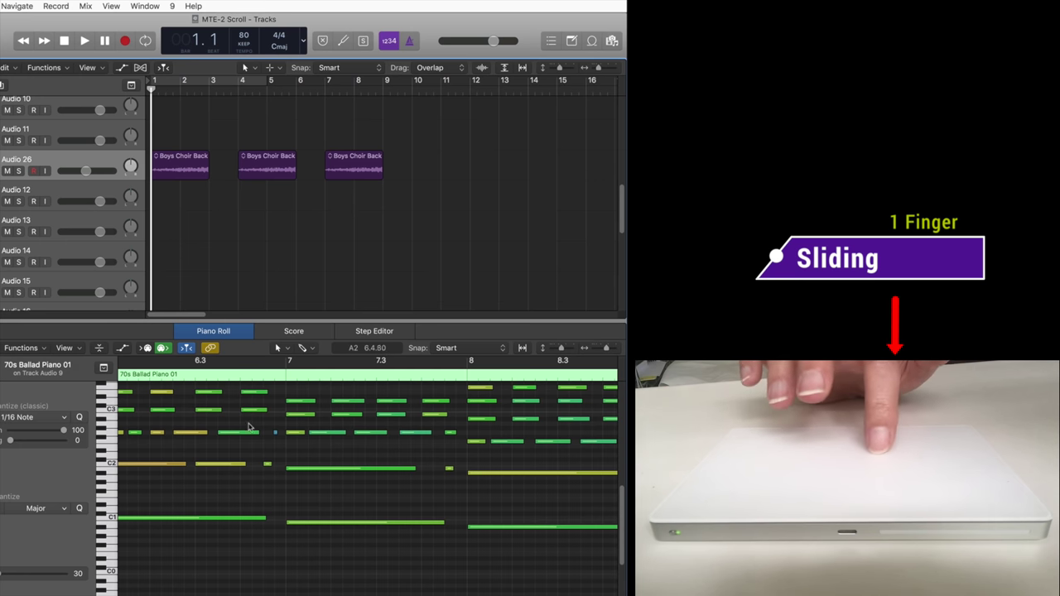
{"action": "scroll", "coordinate": [270, 449], "scroll_direction": "up", "scroll_amount": 5}
{"action": "scroll", "coordinate": [270, 452], "scroll_direction": "down", "scroll_amount": 3}
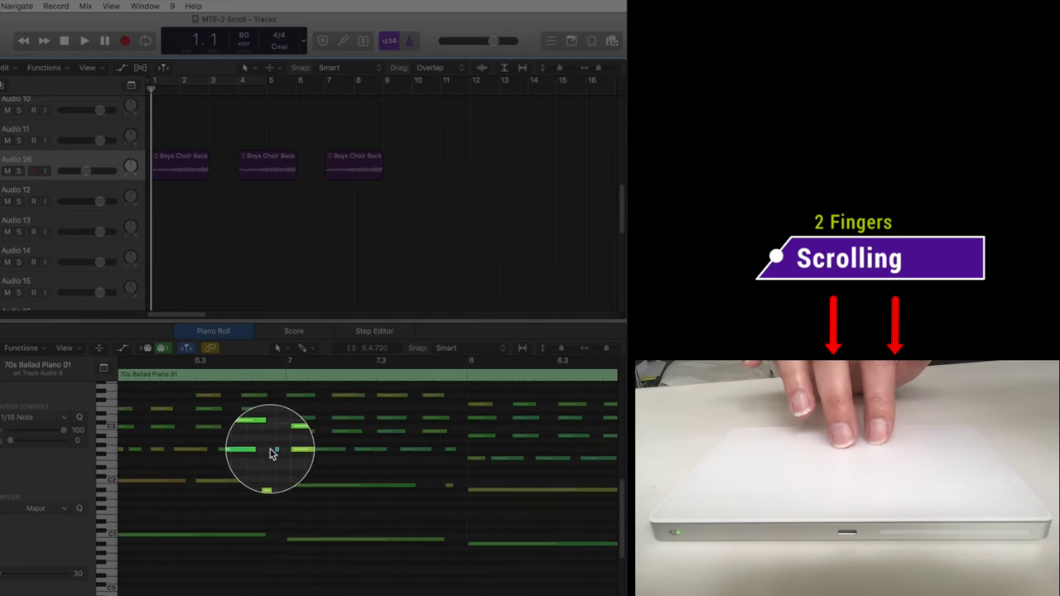
{"action": "scroll", "coordinate": [271, 454], "scroll_direction": "up", "scroll_amount": 3}
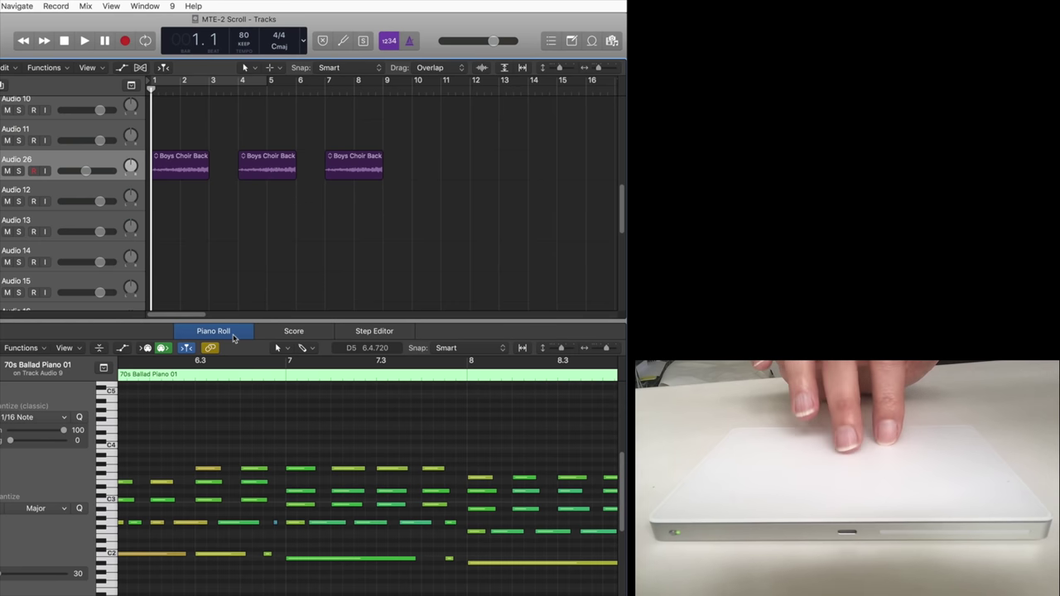
{"action": "left_click", "coordinate": [234, 337]}
{"action": "scroll", "coordinate": [243, 263], "scroll_direction": "up", "scroll_amount": 2}
{"action": "scroll", "coordinate": [242, 263], "scroll_direction": "left", "scroll_amount": 2}
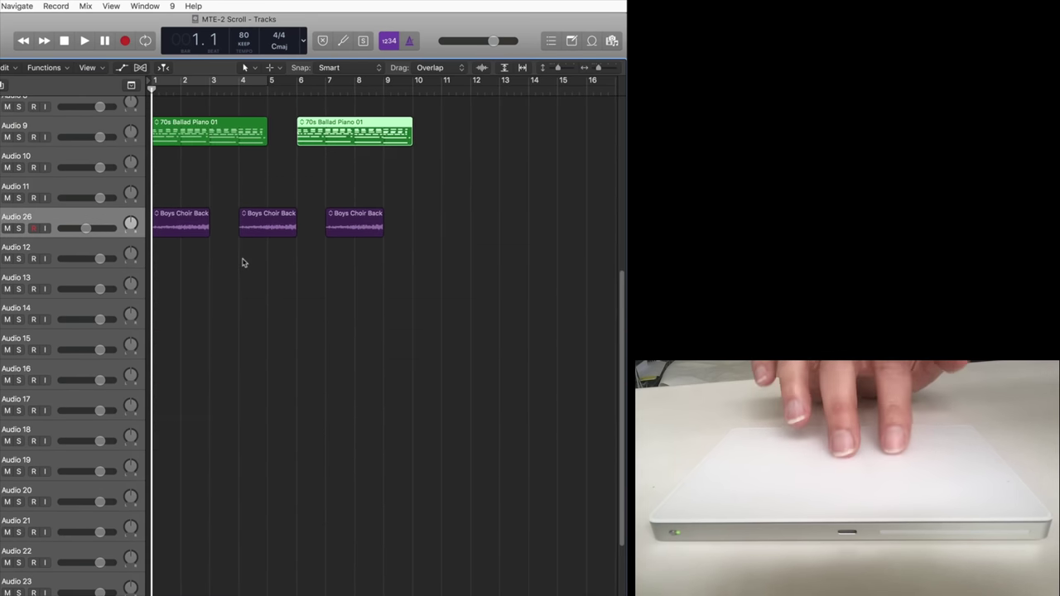
{"action": "scroll", "coordinate": [242, 263], "scroll_direction": "up", "scroll_amount": 10}
{"action": "scroll", "coordinate": [242, 263], "scroll_direction": "left", "scroll_amount": 2}
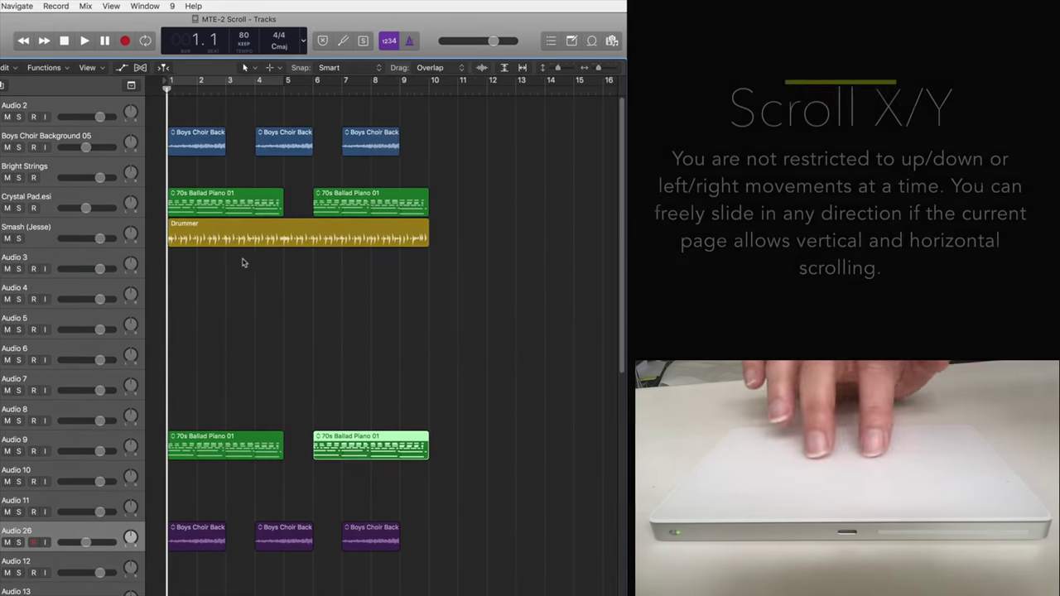
{"action": "scroll", "coordinate": [242, 263], "scroll_direction": "right", "scroll_amount": 1}
{"action": "scroll", "coordinate": [243, 263], "scroll_direction": "up", "scroll_amount": 1}
{"action": "scroll", "coordinate": [243, 262], "scroll_direction": "down", "scroll_amount": 8}
{"action": "scroll", "coordinate": [243, 262], "scroll_direction": "up", "scroll_amount": 6}
{"action": "scroll", "coordinate": [243, 262], "scroll_direction": "right", "scroll_amount": 1}
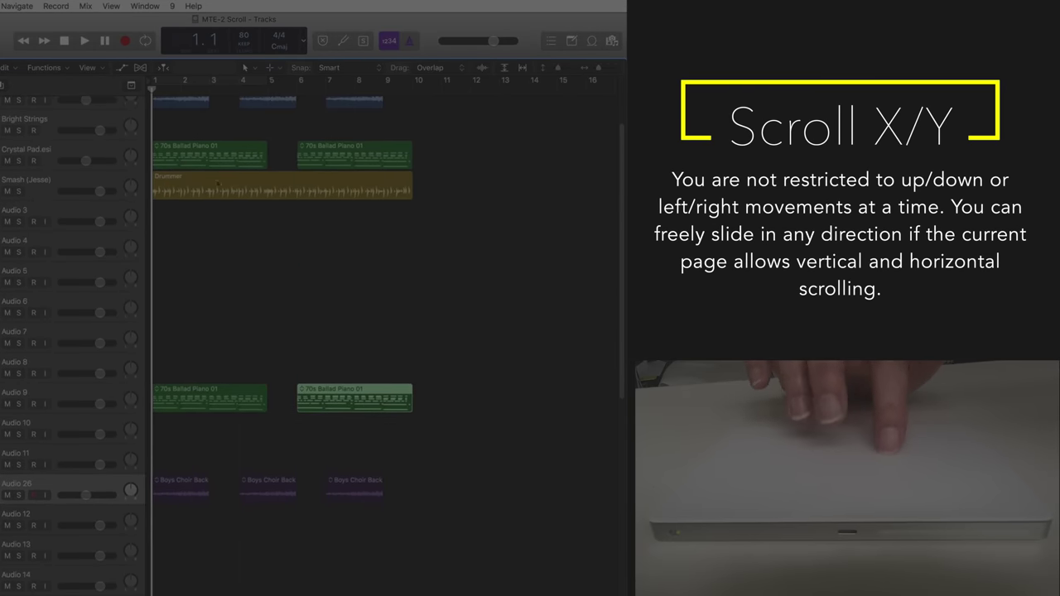
Open a Boys Choir Background region in the Audio Editor and view the other Boys Choir waveforms.
{"action": "left_click_drag", "start_coordinate": [196, 130], "coordinate": [309, 210]}
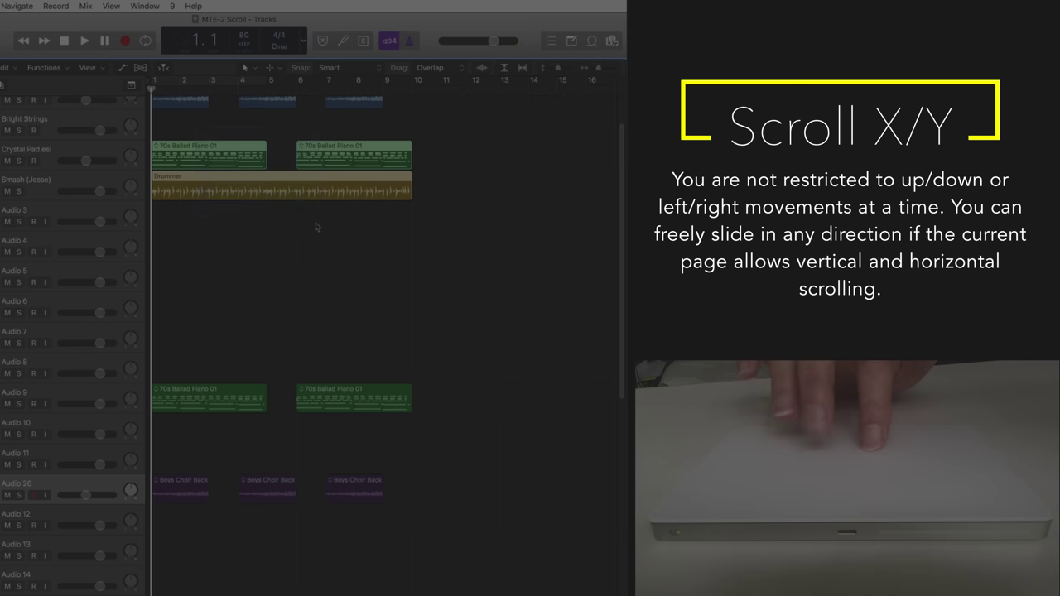
{"action": "scroll", "coordinate": [315, 229], "scroll_direction": "up", "scroll_amount": 5}
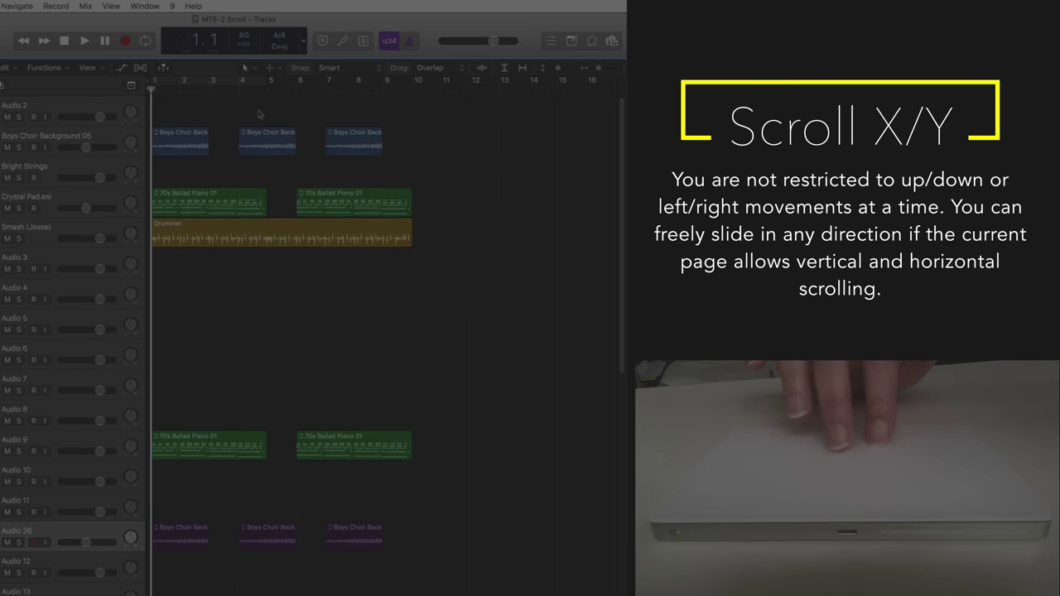
{"action": "double_click", "coordinate": [270, 150]}
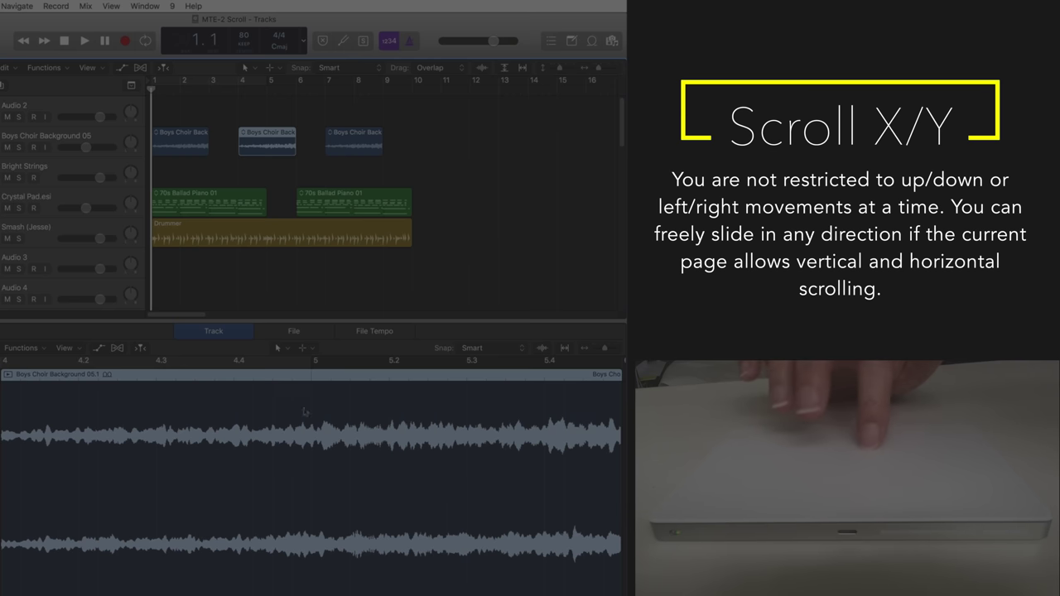
{"action": "scroll", "coordinate": [319, 423], "scroll_direction": "right", "scroll_amount": 3}
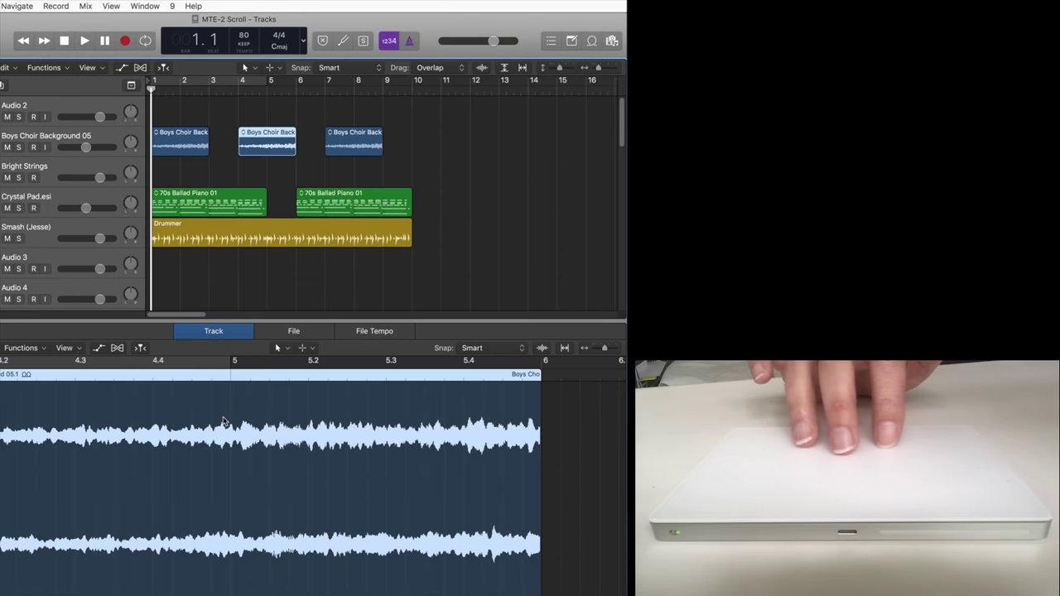
{"action": "left_click_drag", "start_coordinate": [222, 422], "coordinate": [208, 448]}
{"action": "scroll", "coordinate": [208, 448], "scroll_direction": "right", "scroll_amount": 5}
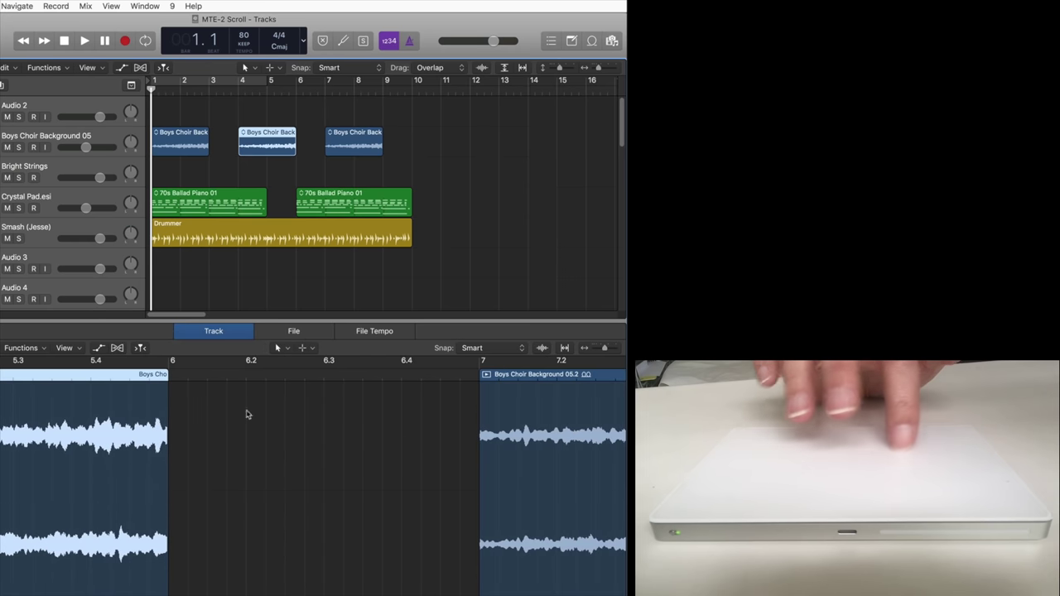
{"action": "left_click_drag", "start_coordinate": [458, 169], "coordinate": [279, 280]}
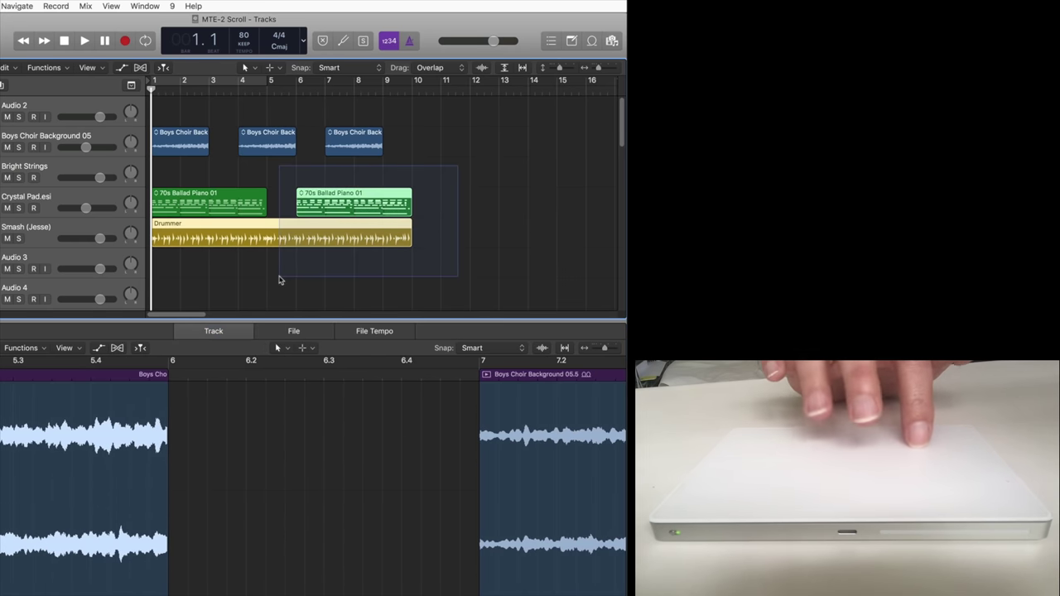
{"action": "left_click", "coordinate": [509, 168]}
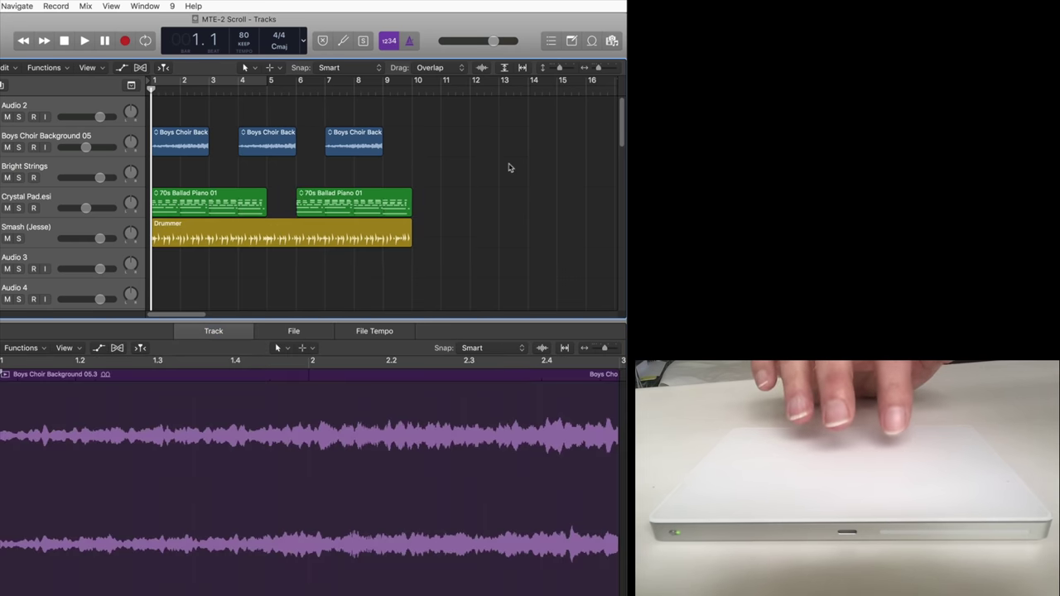
{"action": "left_click", "coordinate": [238, 151]}
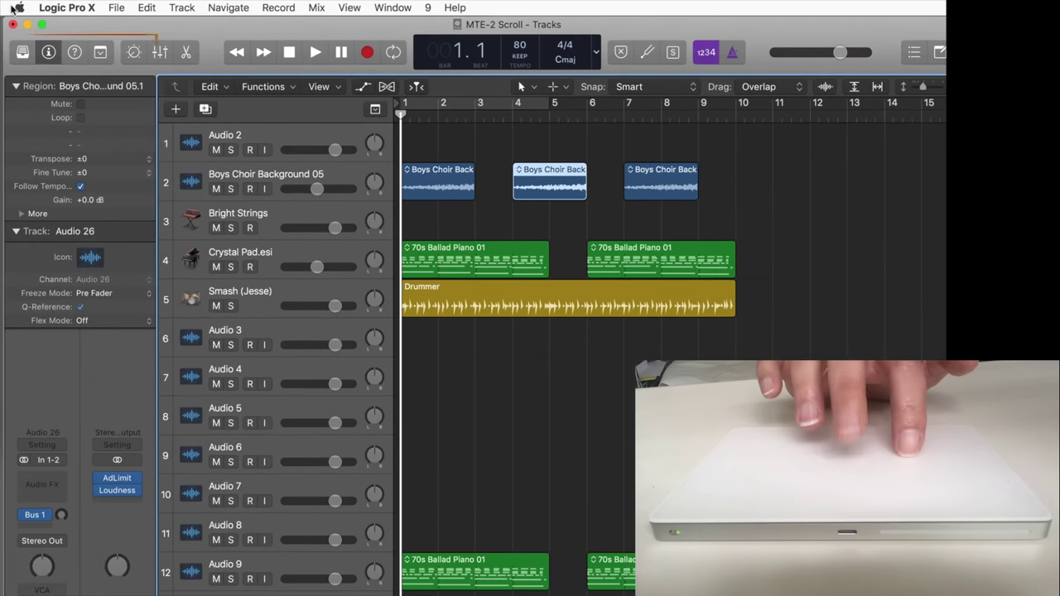
{"action": "left_click", "coordinate": [17, 7]}
{"action": "left_click", "coordinate": [33, 47]}
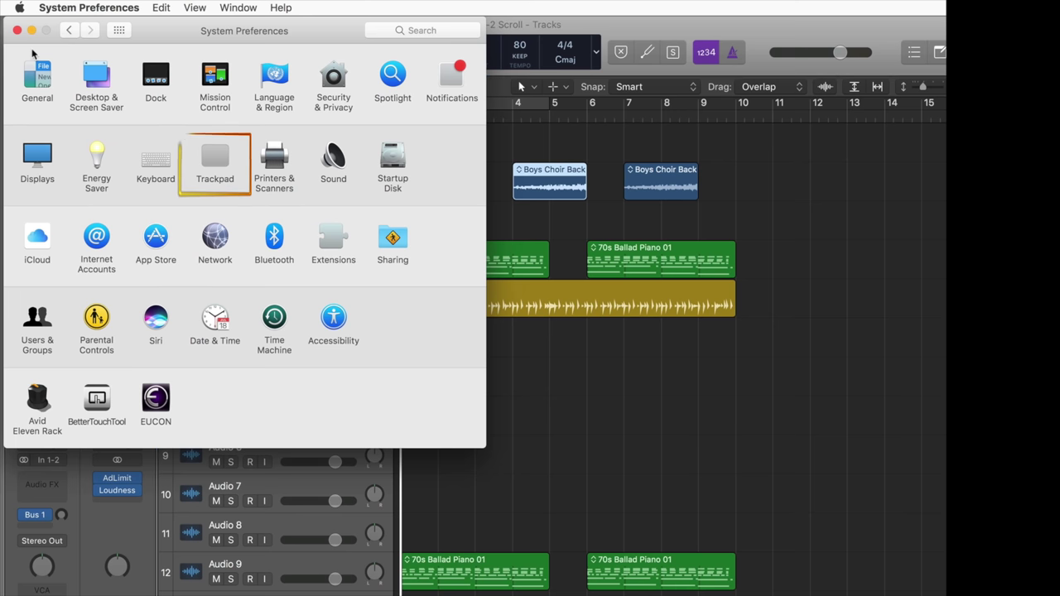
{"action": "left_click", "coordinate": [217, 157]}
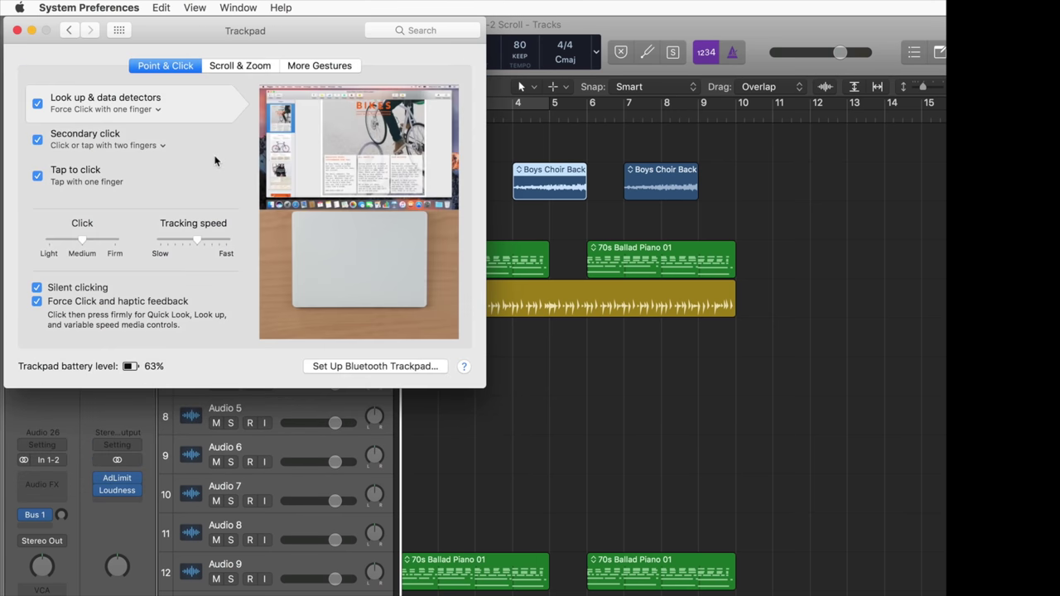
{"action": "left_click", "coordinate": [233, 70]}
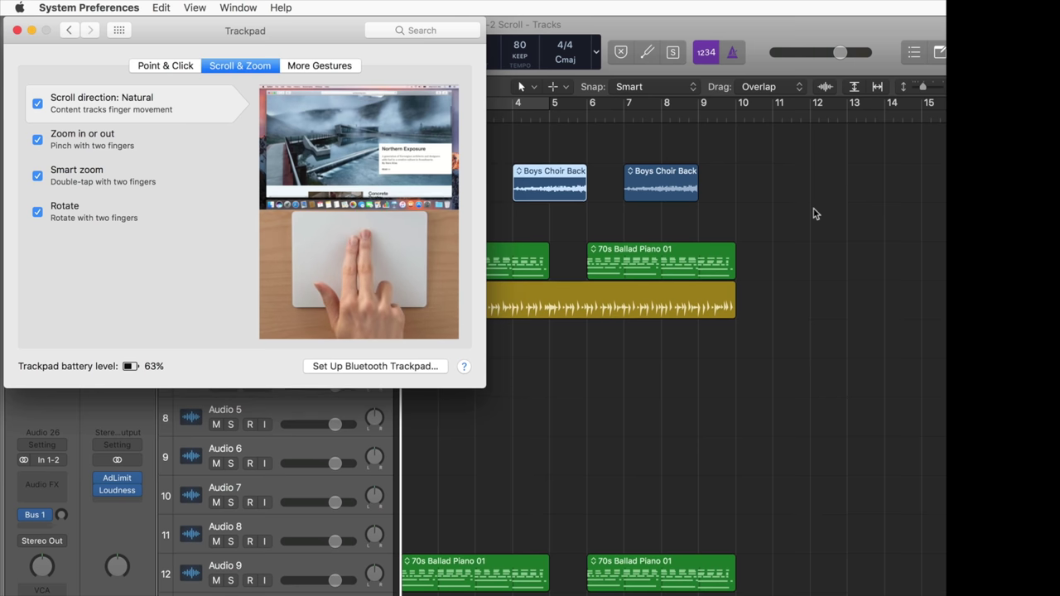
{"action": "scroll", "coordinate": [815, 213], "scroll_direction": "up", "scroll_amount": 2}
{"action": "scroll", "coordinate": [814, 213], "scroll_direction": "down", "scroll_amount": 6}
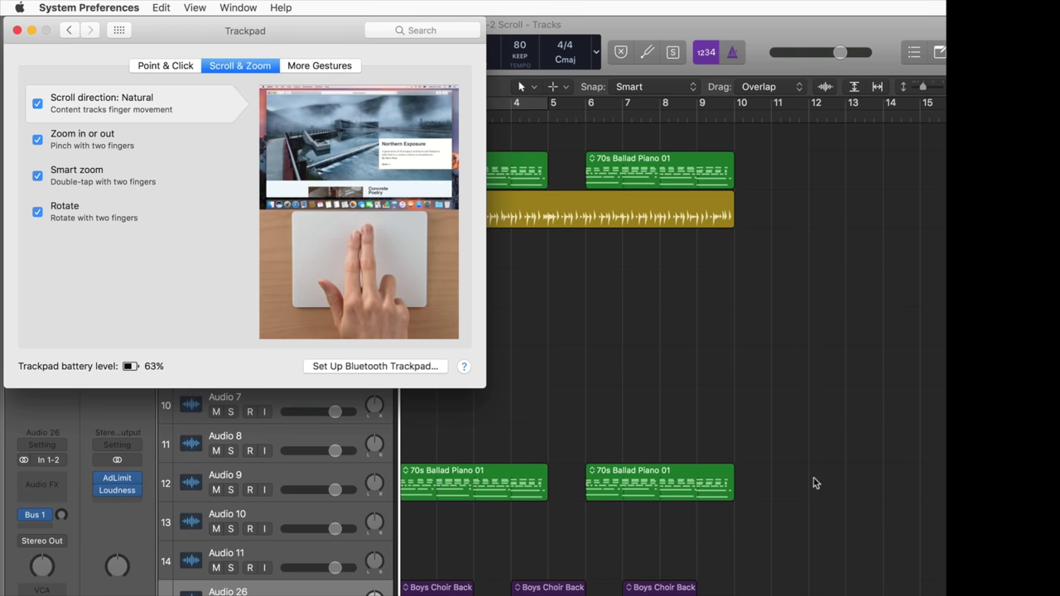
{"action": "scroll", "coordinate": [817, 502], "scroll_direction": "down", "scroll_amount": 6}
{"action": "scroll", "coordinate": [817, 507], "scroll_direction": "up", "scroll_amount": 9}
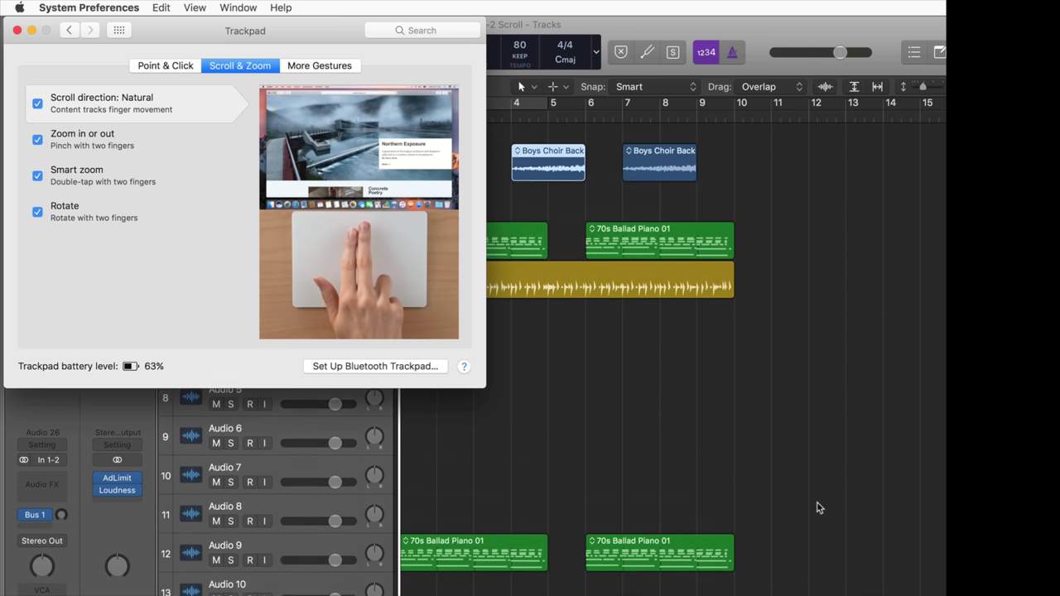
{"action": "scroll", "coordinate": [817, 507], "scroll_direction": "down", "scroll_amount": 12}
{"action": "scroll", "coordinate": [817, 508], "scroll_direction": "up", "scroll_amount": 7}
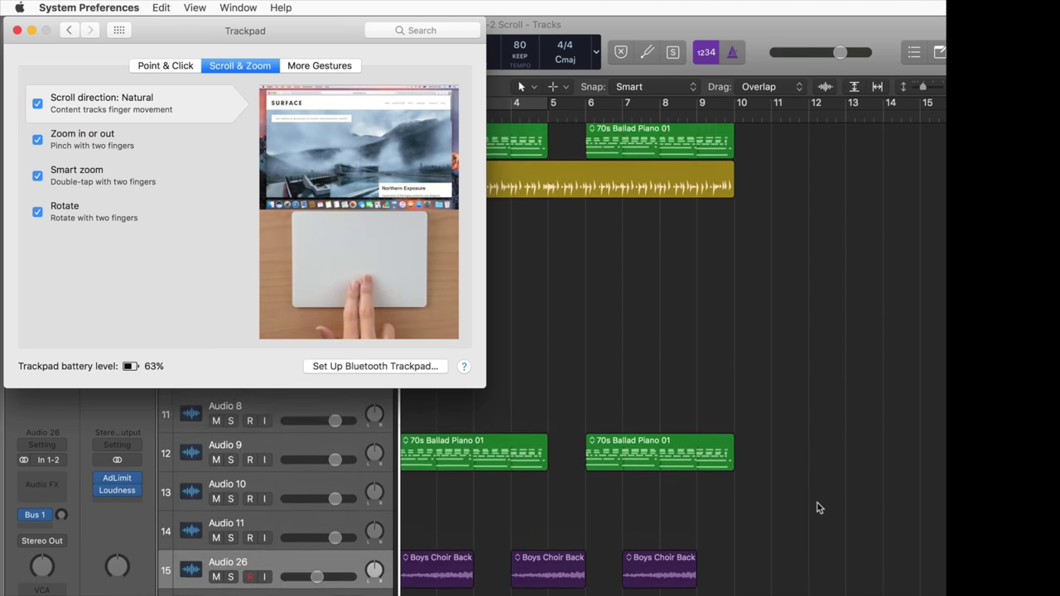
{"action": "scroll", "coordinate": [816, 508], "scroll_direction": "down", "scroll_amount": 9}
{"action": "scroll", "coordinate": [817, 508], "scroll_direction": "up", "scroll_amount": 8}
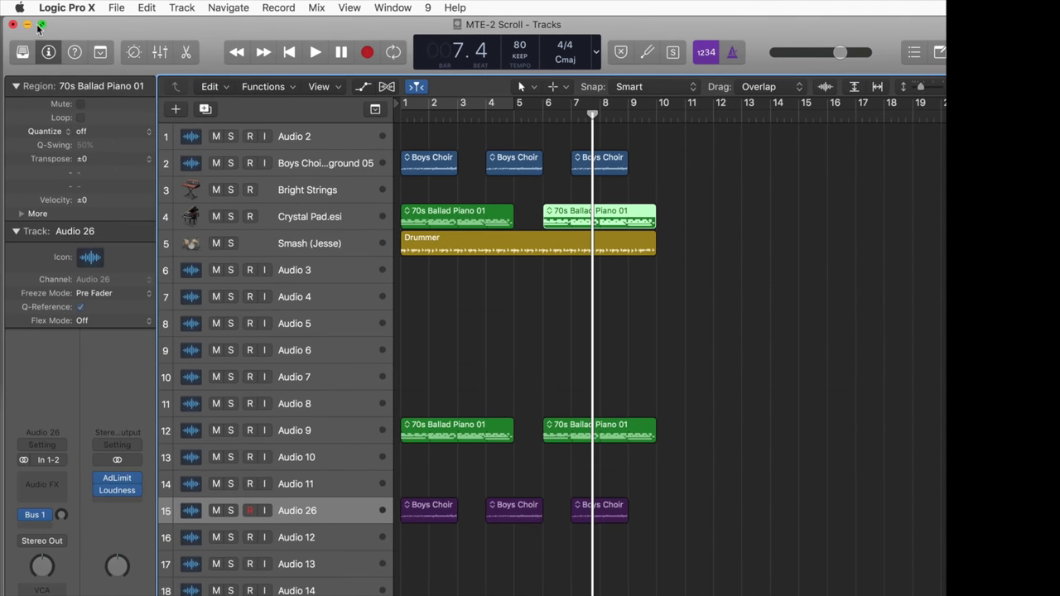
Reopen System Preferences on Trackpad's Scroll & Zoom settings to review the Zoom in or out gesture.
{"action": "left_click", "coordinate": [18, 8]}
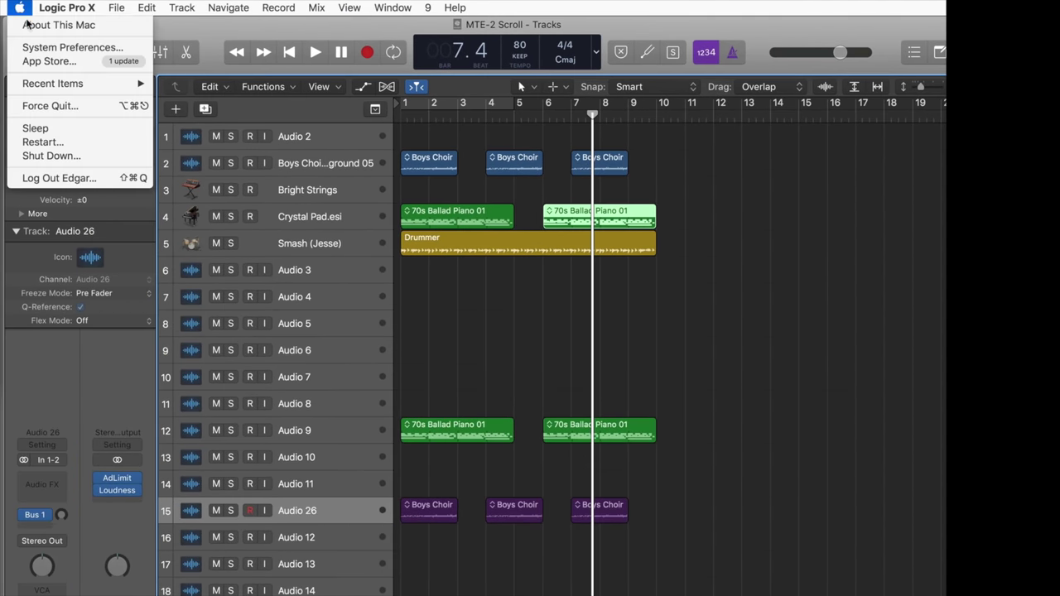
{"action": "left_click", "coordinate": [58, 47]}
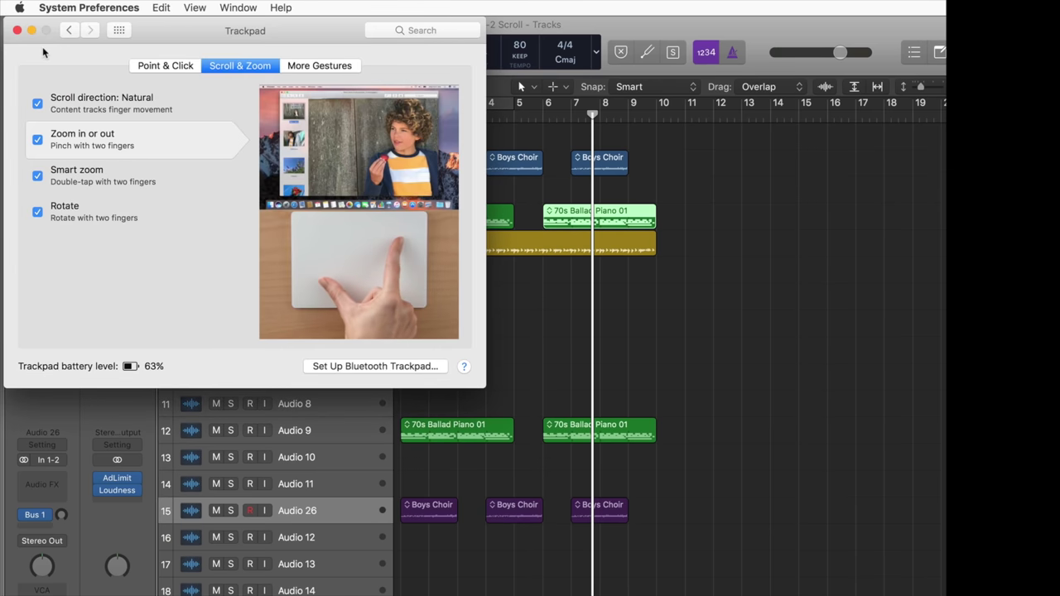
{"action": "mouse_move", "coordinate": [79, 140]}
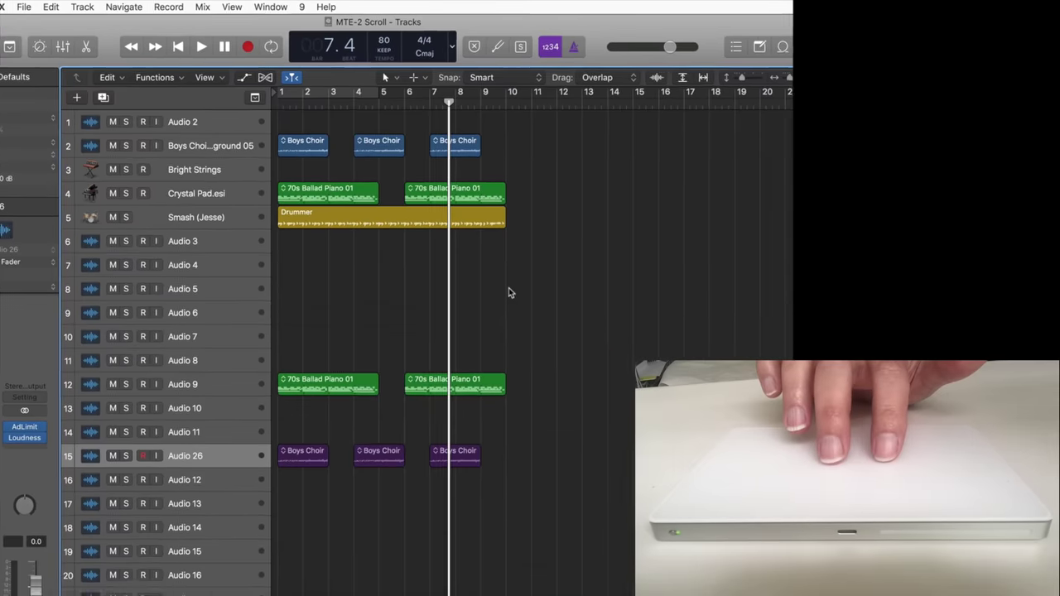
Pinch-zoom the Tracks timeline in and out around bar 7, ending on a wide many-bar view.
{"action": "scroll", "coordinate": [508, 296], "scroll_direction": "up", "scroll_amount": 5}
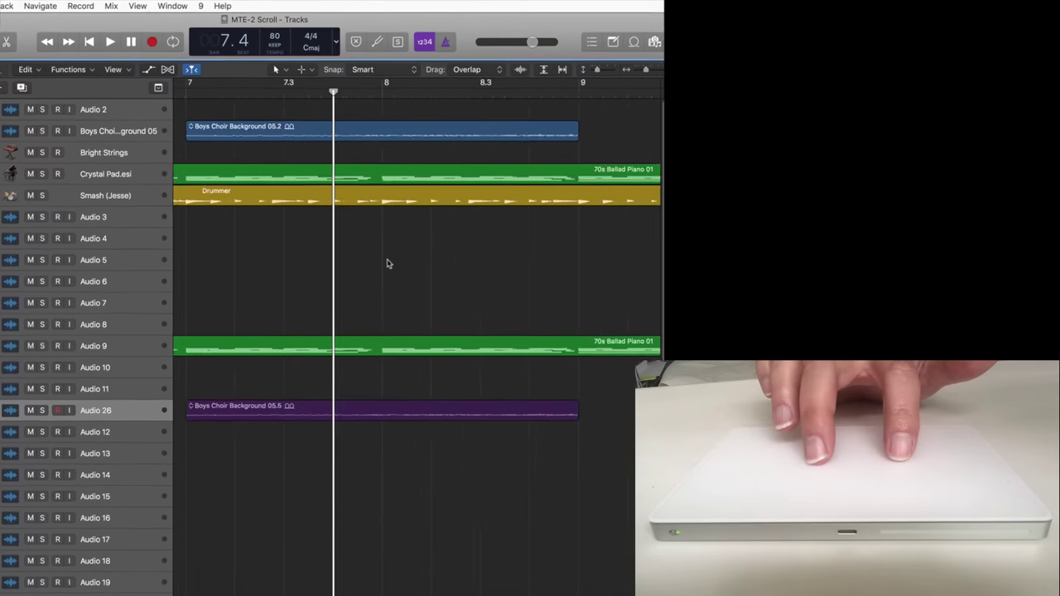
{"action": "scroll", "coordinate": [379, 261], "scroll_direction": "down", "scroll_amount": 5}
{"action": "scroll", "coordinate": [379, 262], "scroll_direction": "up", "scroll_amount": 5}
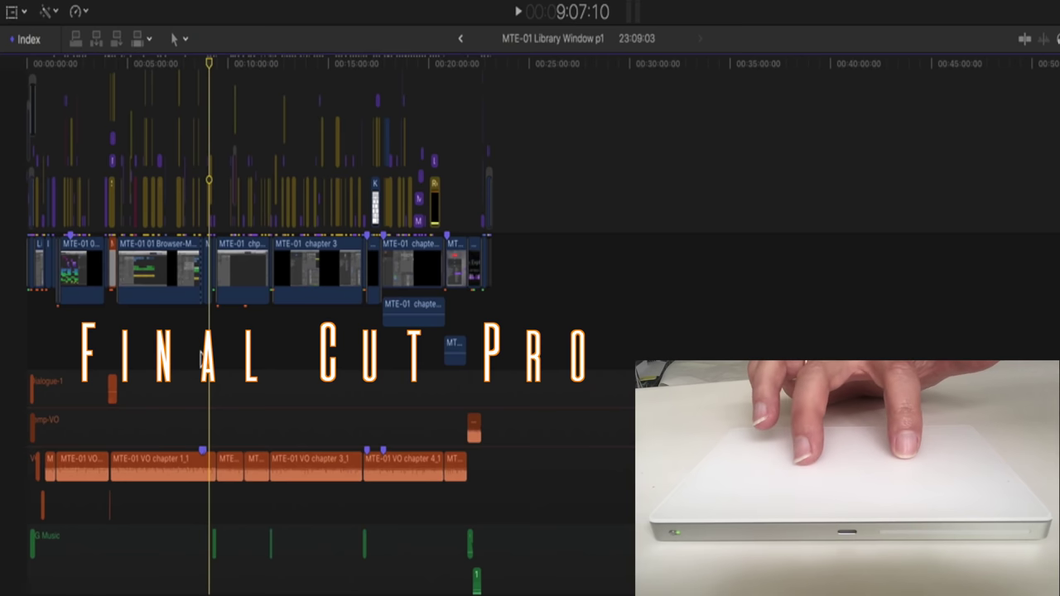
{"action": "scroll", "coordinate": [203, 356], "scroll_direction": "up", "scroll_amount": 5}
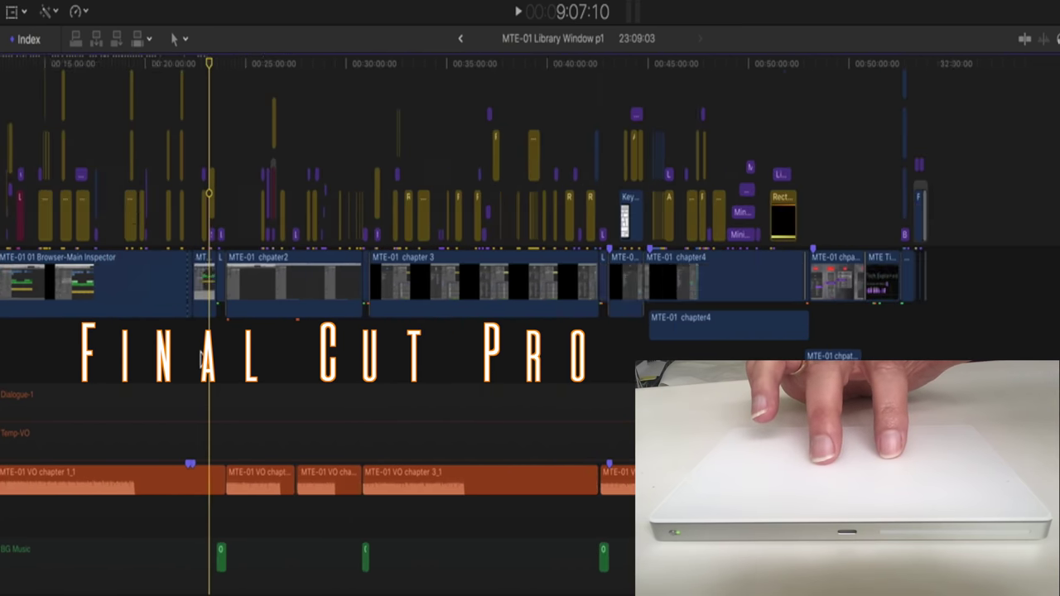
{"action": "scroll", "coordinate": [201, 355], "scroll_direction": "down", "scroll_amount": 5}
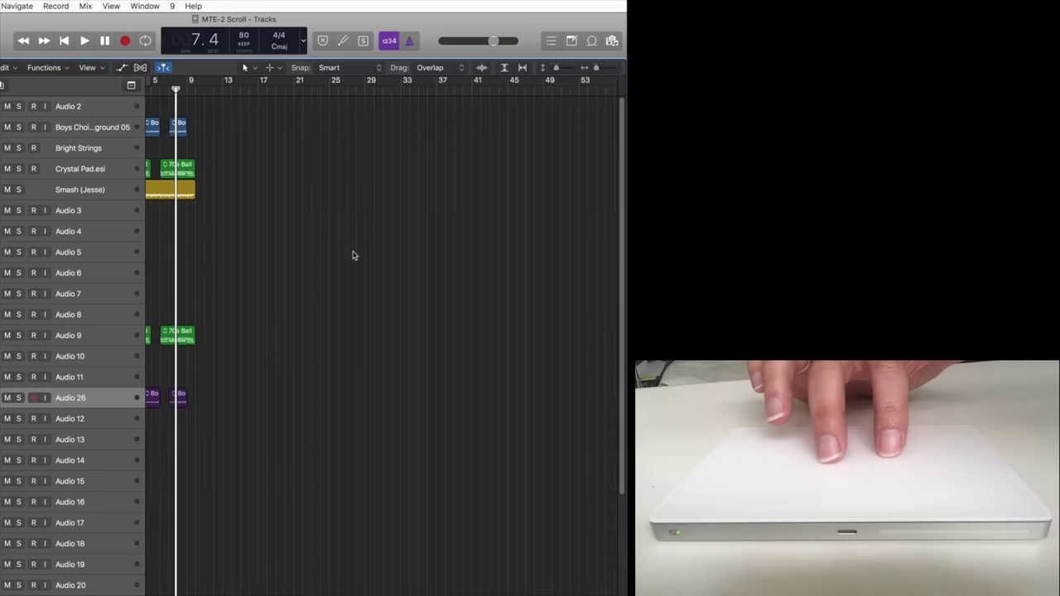
{"action": "scroll", "coordinate": [352, 255], "scroll_direction": "up", "scroll_amount": 5}
{"action": "scroll", "coordinate": [352, 255], "scroll_direction": "down", "scroll_amount": 3}
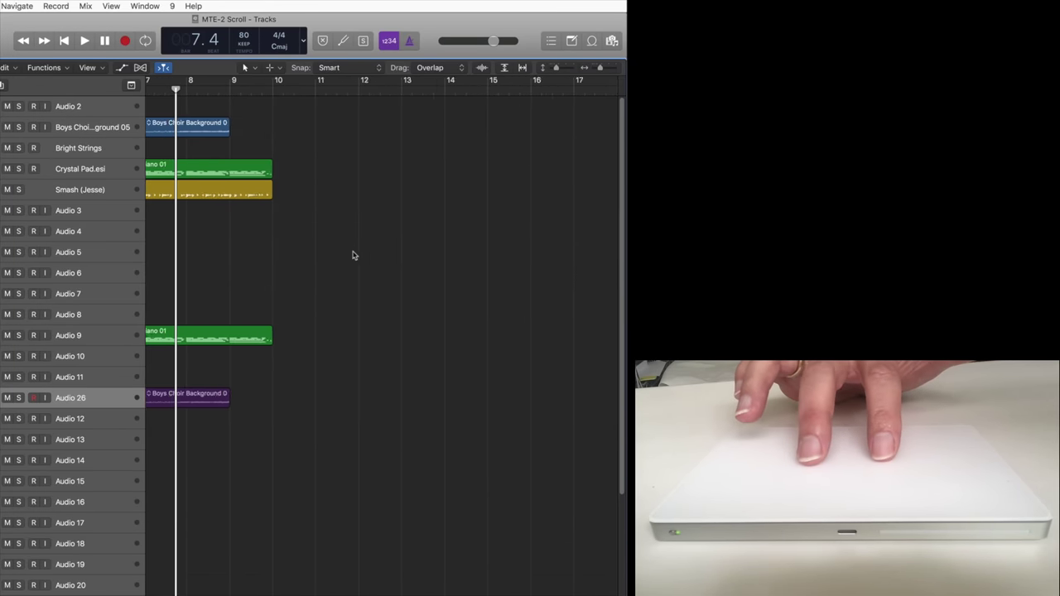
{"action": "scroll", "coordinate": [352, 255], "scroll_direction": "down", "scroll_amount": 6}
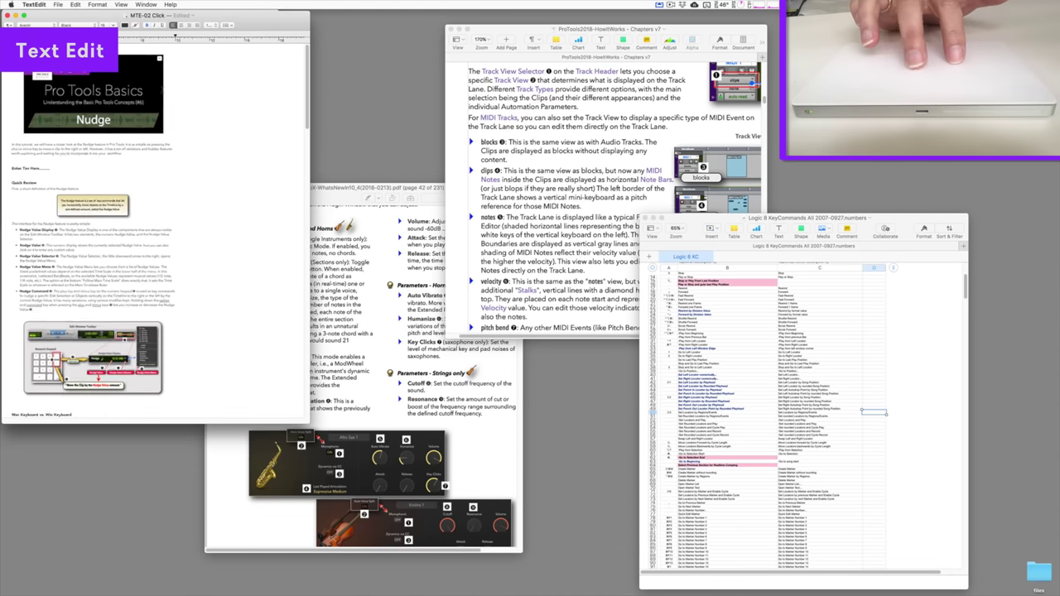
Bring the Preview PDF and then the Pages document forward, zooming in and out on each.
{"action": "left_click", "coordinate": [338, 238]}
{"action": "scroll", "coordinate": [338, 237], "scroll_direction": "up", "scroll_amount": 5}
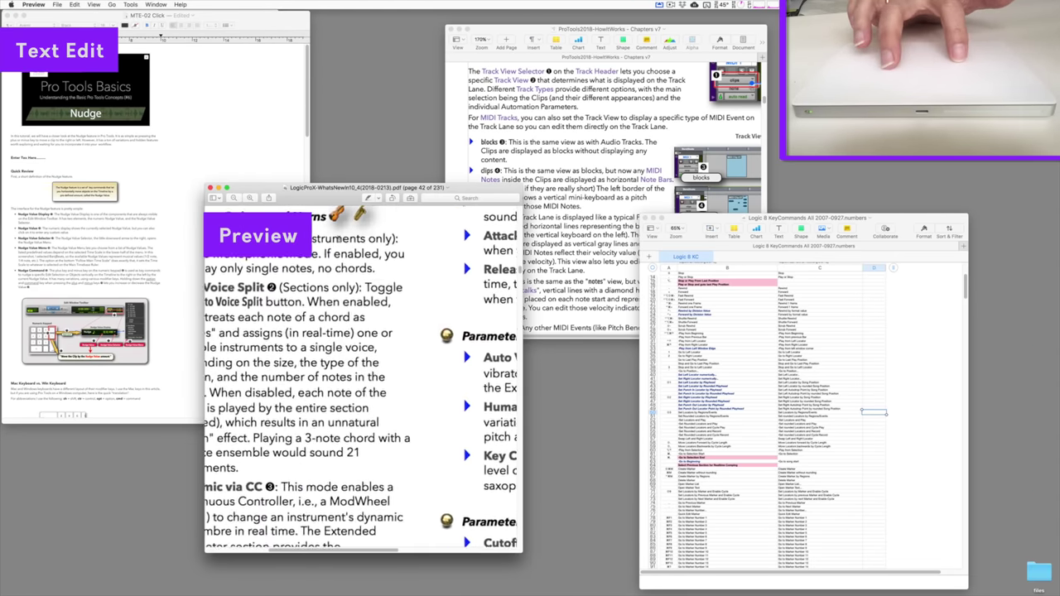
{"action": "scroll", "coordinate": [338, 238], "scroll_direction": "down", "scroll_amount": 5}
{"action": "left_click", "coordinate": [566, 128]}
{"action": "scroll", "coordinate": [567, 128], "scroll_direction": "up", "scroll_amount": 5}
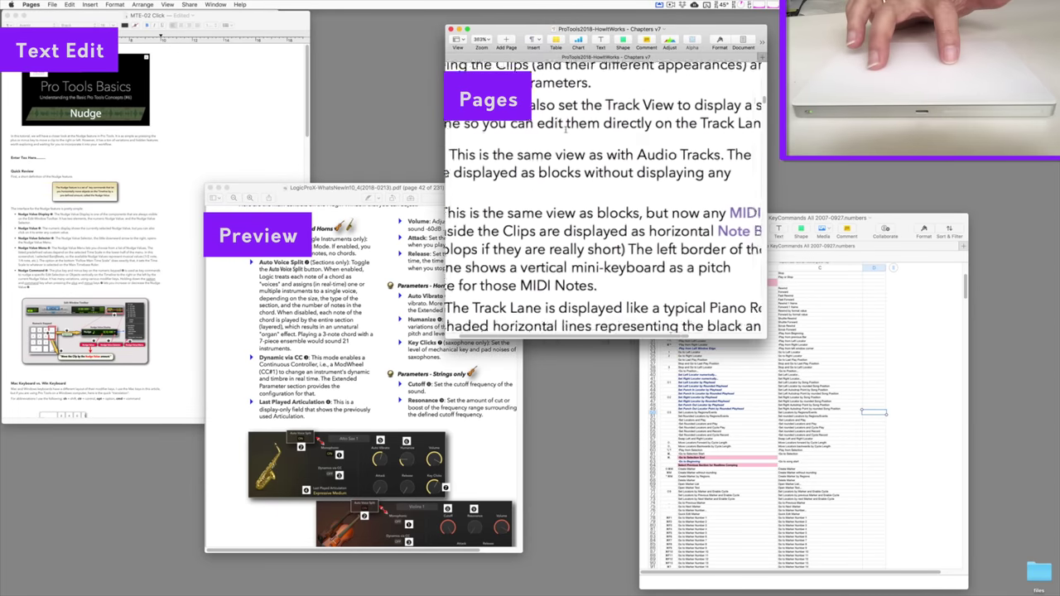
{"action": "scroll", "coordinate": [566, 128], "scroll_direction": "down", "scroll_amount": 5}
Bring the Numbers key commands spreadsheet forward and zoom in on its command list.
{"action": "left_click", "coordinate": [843, 362]}
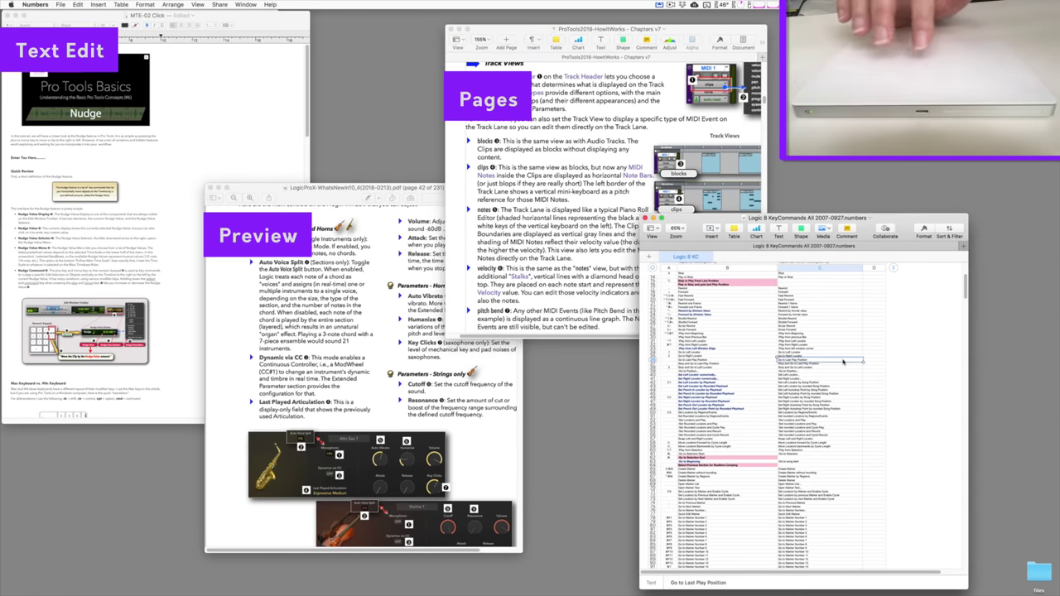
{"action": "scroll", "coordinate": [843, 362], "scroll_direction": "up", "scroll_amount": 5}
{"action": "scroll", "coordinate": [828, 362], "scroll_direction": "down", "scroll_amount": 4}
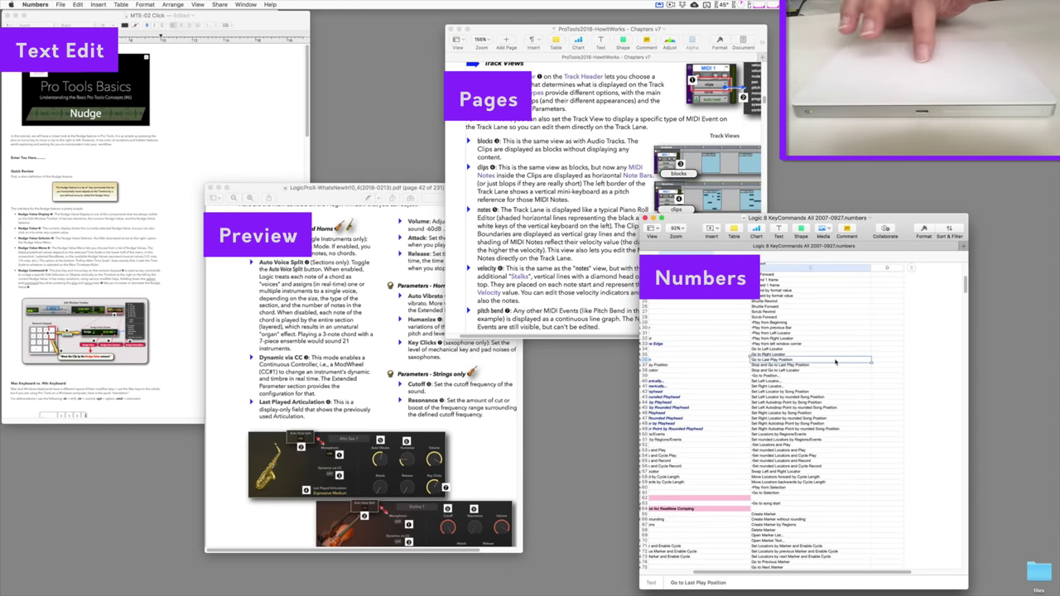
{"action": "scroll", "coordinate": [816, 362], "scroll_direction": "up", "scroll_amount": 5}
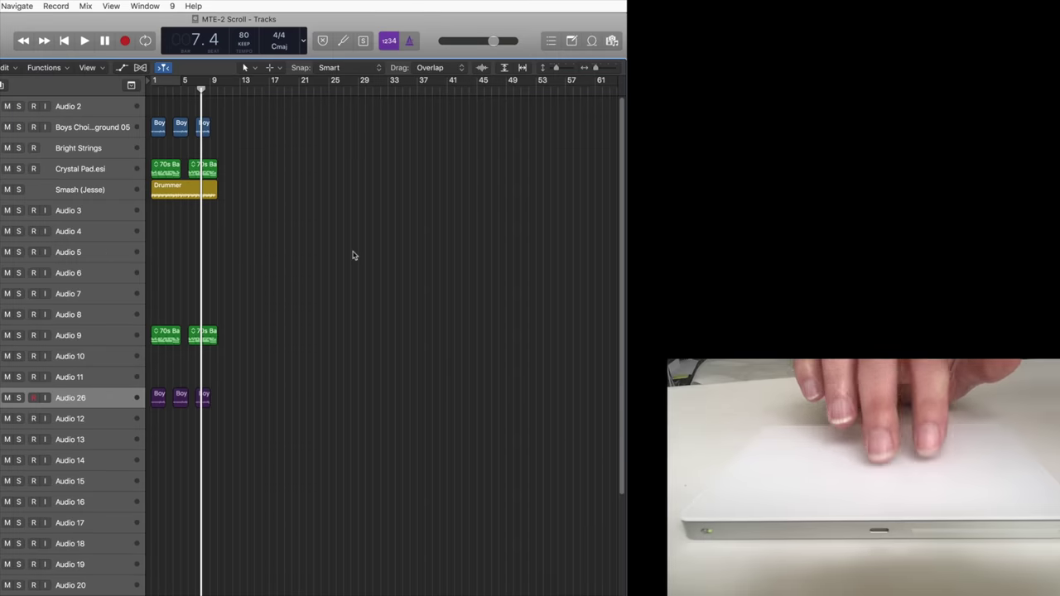
Scroll back to bar 1, adjust track heights, and zoom out so bars 1–14 fill the Tracks area.
{"action": "scroll", "coordinate": [352, 255], "scroll_direction": "up", "scroll_amount": 5}
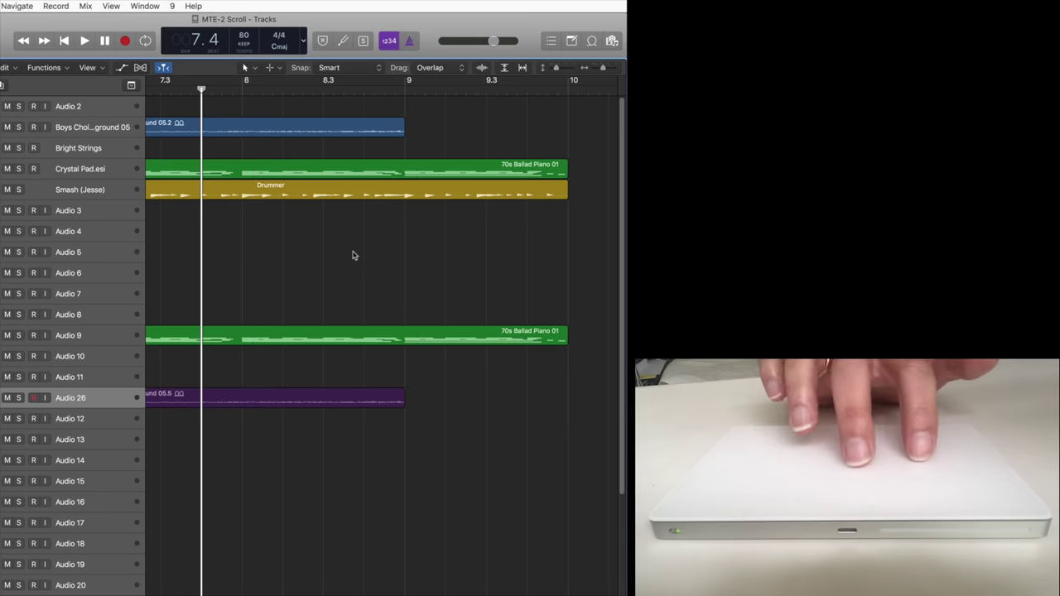
{"action": "scroll", "coordinate": [352, 255], "scroll_direction": "left", "scroll_amount": 10}
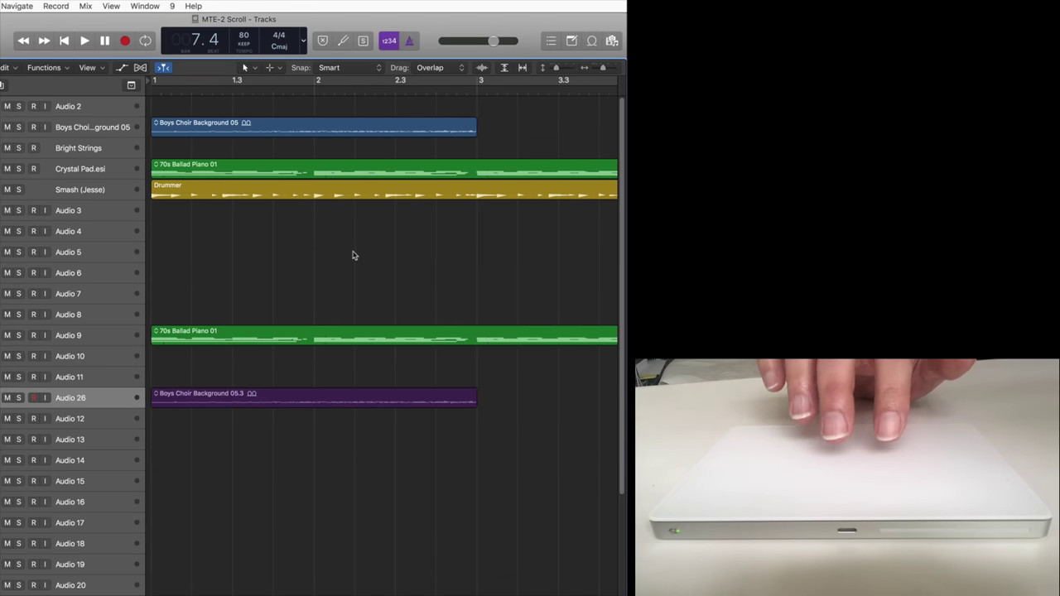
{"action": "scroll", "coordinate": [353, 253], "scroll_direction": "up", "scroll_amount": 5}
{"action": "scroll", "coordinate": [354, 253], "scroll_direction": "down", "scroll_amount": 5}
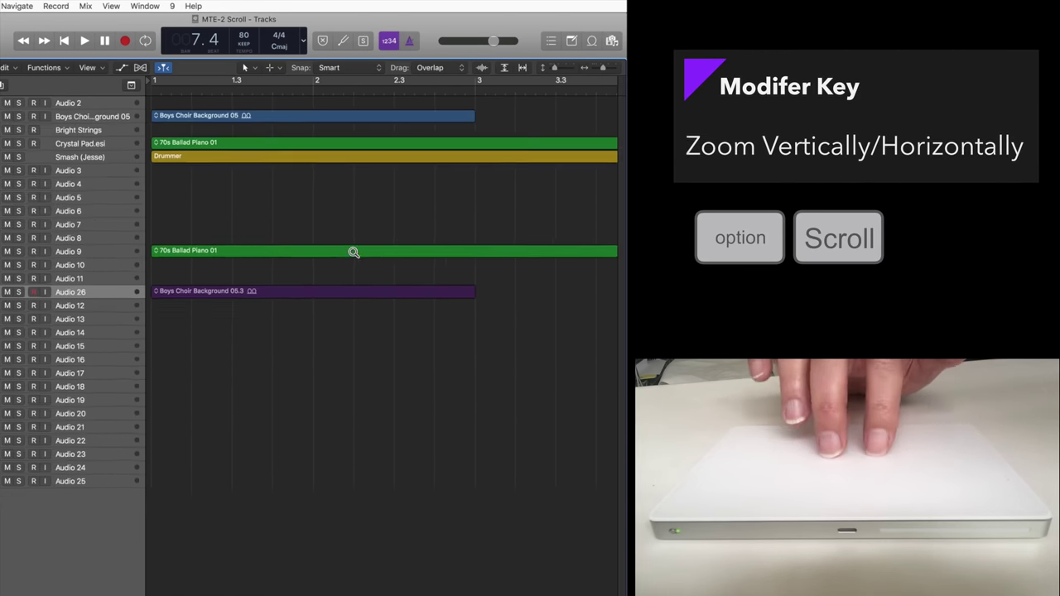
{"action": "scroll", "coordinate": [354, 252], "scroll_direction": "up", "scroll_amount": 5}
{"action": "scroll", "coordinate": [354, 253], "scroll_direction": "up", "scroll_amount": 2}
{"action": "scroll", "coordinate": [354, 252], "scroll_direction": "down", "scroll_amount": 4}
{"action": "scroll", "coordinate": [353, 255], "scroll_direction": "up", "scroll_amount": 4}
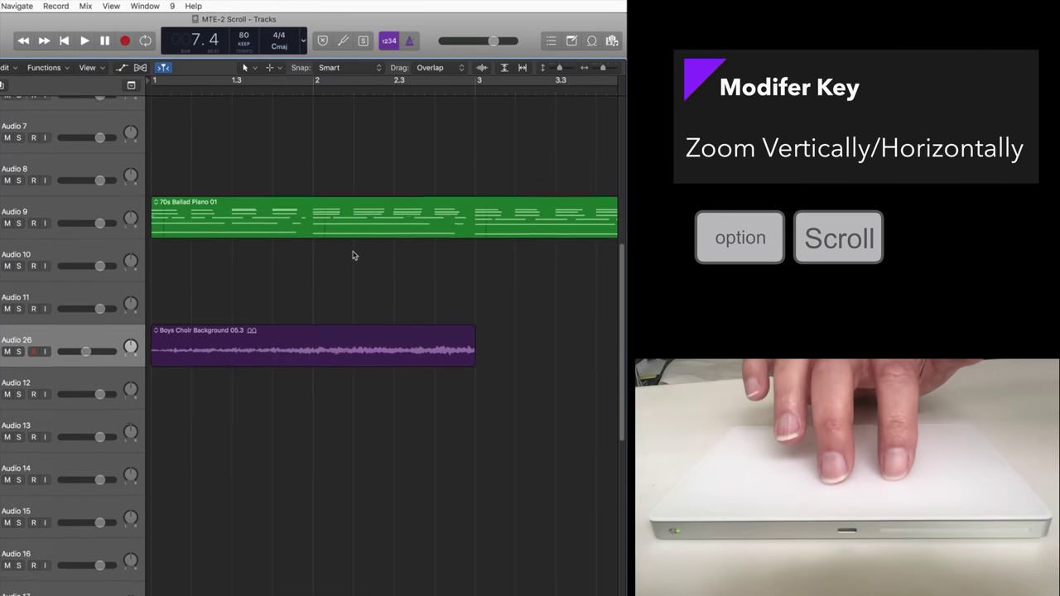
{"action": "scroll", "coordinate": [352, 255], "scroll_direction": "down", "scroll_amount": 5}
{"action": "scroll", "coordinate": [352, 255], "scroll_direction": "right", "scroll_amount": 5}
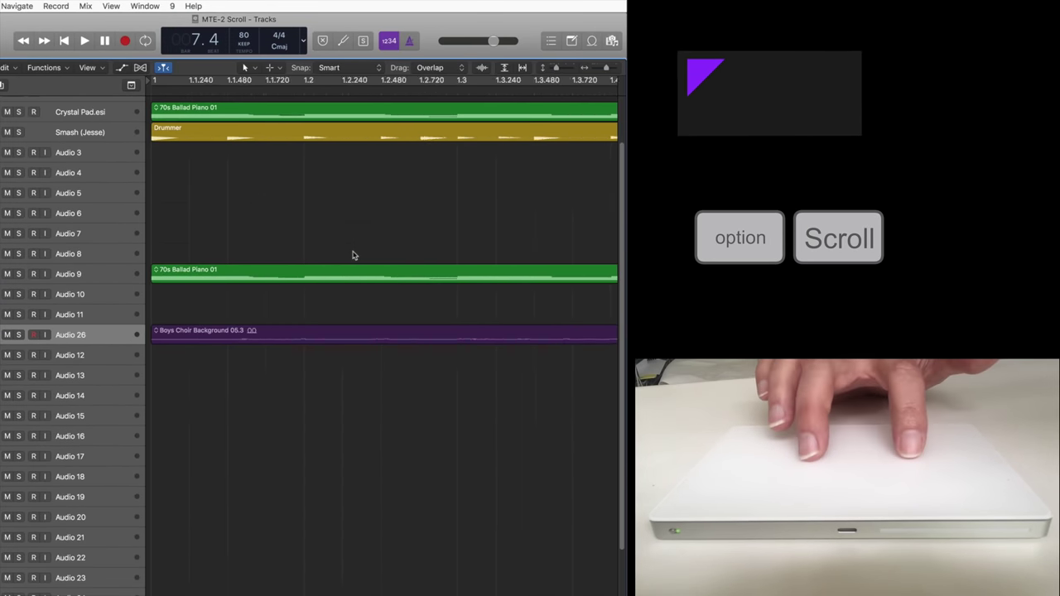
{"action": "scroll", "coordinate": [352, 255], "scroll_direction": "left", "scroll_amount": 5}
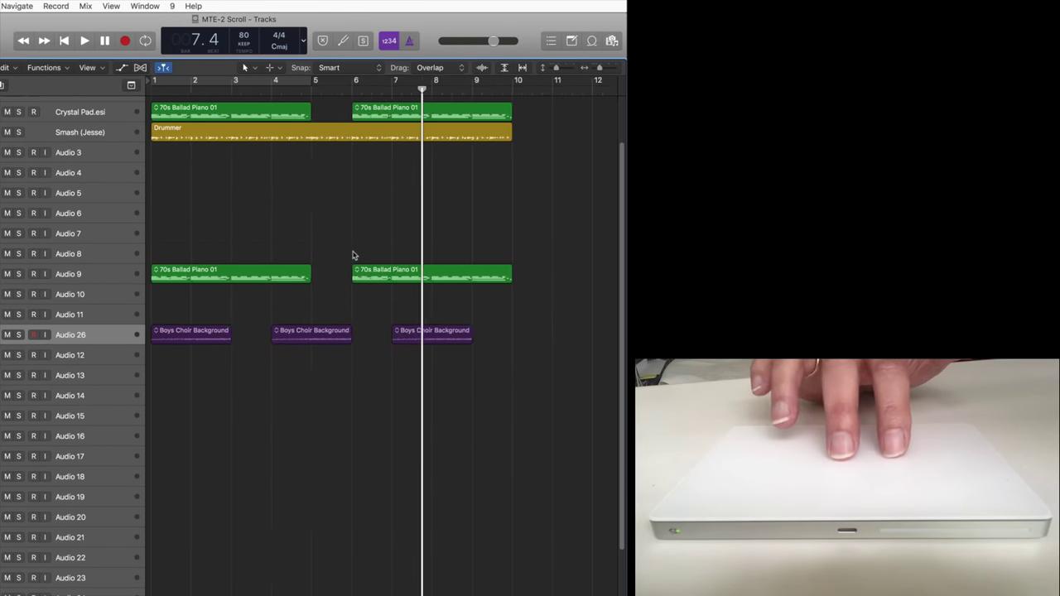
Open the 70s Ballad Piano 01 region in the Piano Roll and scroll and zoom its notes into view.
{"action": "double_click", "coordinate": [223, 269]}
{"action": "scroll", "coordinate": [242, 439], "scroll_direction": "left", "scroll_amount": 5}
{"action": "scroll", "coordinate": [243, 439], "scroll_direction": "right", "scroll_amount": 5}
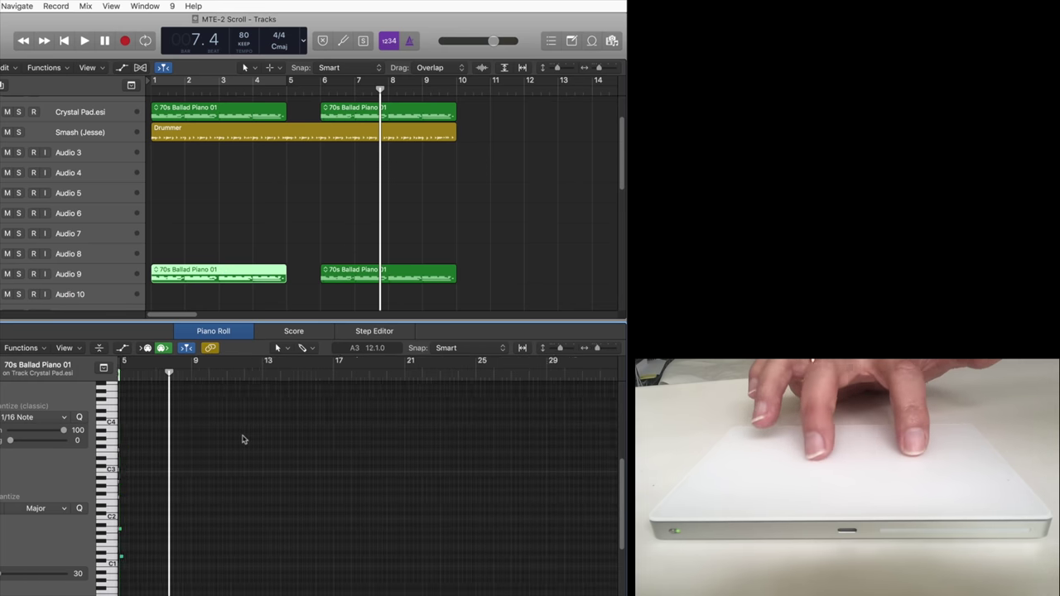
{"action": "scroll", "coordinate": [243, 439], "scroll_direction": "left", "scroll_amount": 5}
{"action": "scroll", "coordinate": [275, 210], "scroll_direction": "up", "scroll_amount": 3}
{"action": "scroll", "coordinate": [274, 208], "scroll_direction": "down", "scroll_amount": 8}
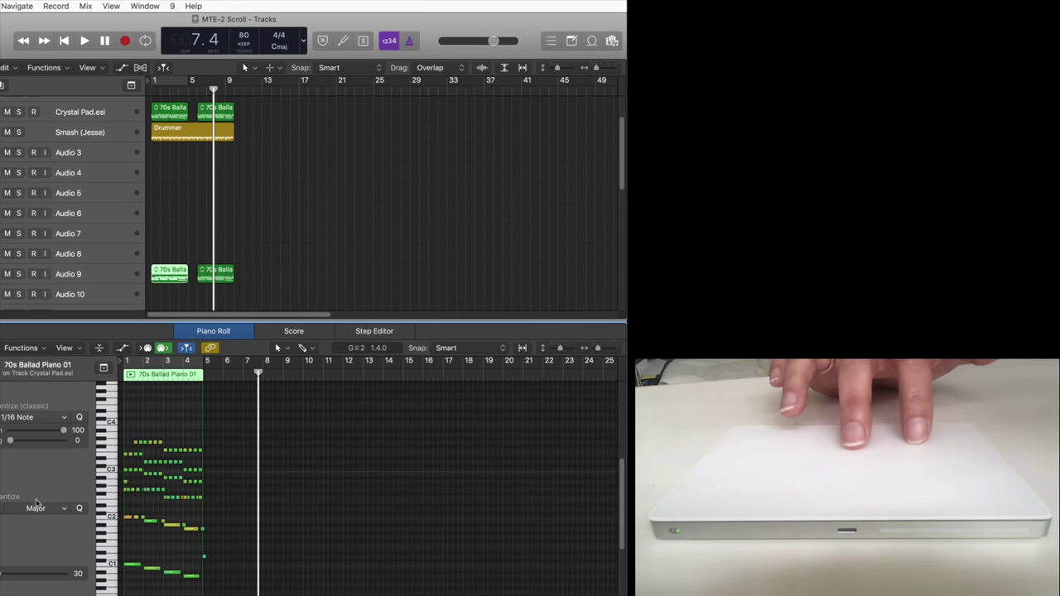
{"action": "scroll", "coordinate": [45, 486], "scroll_direction": "down", "scroll_amount": 1}
{"action": "scroll", "coordinate": [140, 470], "scroll_direction": "down", "scroll_amount": 8}
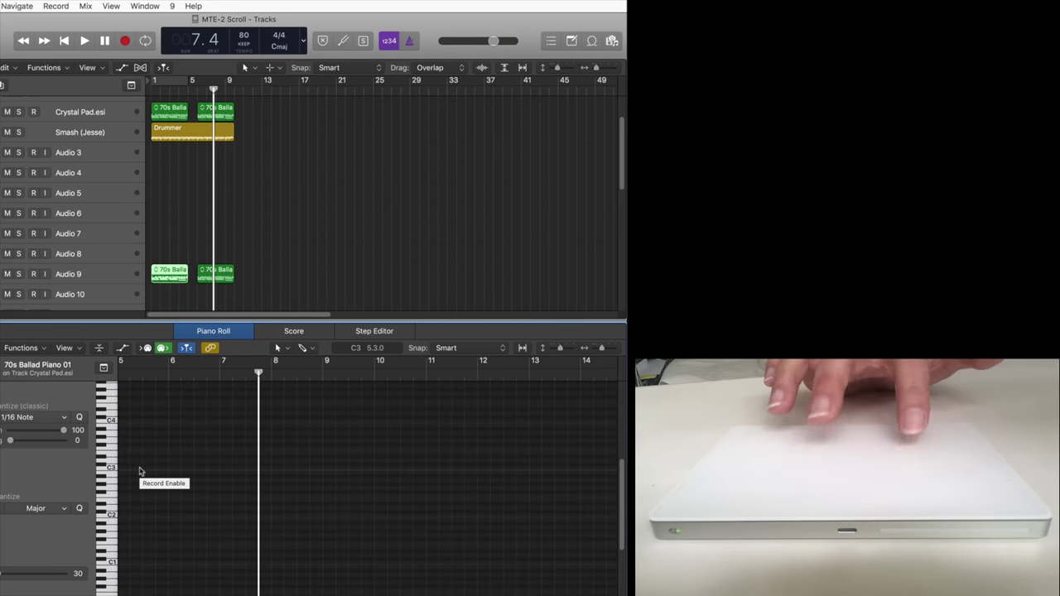
{"action": "scroll", "coordinate": [182, 461], "scroll_direction": "up", "scroll_amount": 8}
{"action": "scroll", "coordinate": [255, 461], "scroll_direction": "left", "scroll_amount": 5}
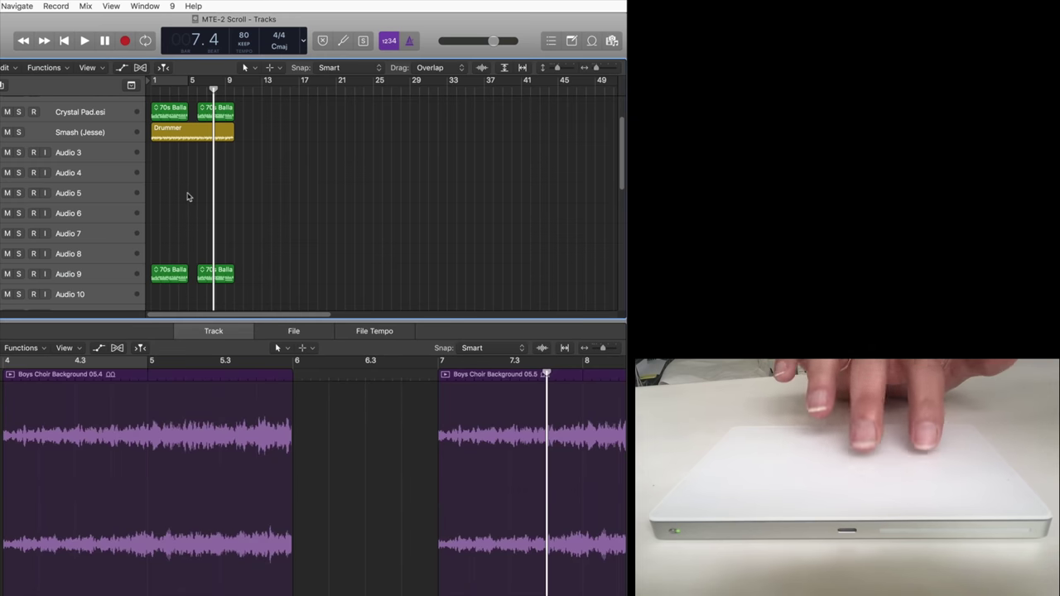
Move the playhead to bar 3, then to about bar 7.3.
{"action": "scroll", "coordinate": [188, 196], "scroll_direction": "up", "scroll_amount": 10}
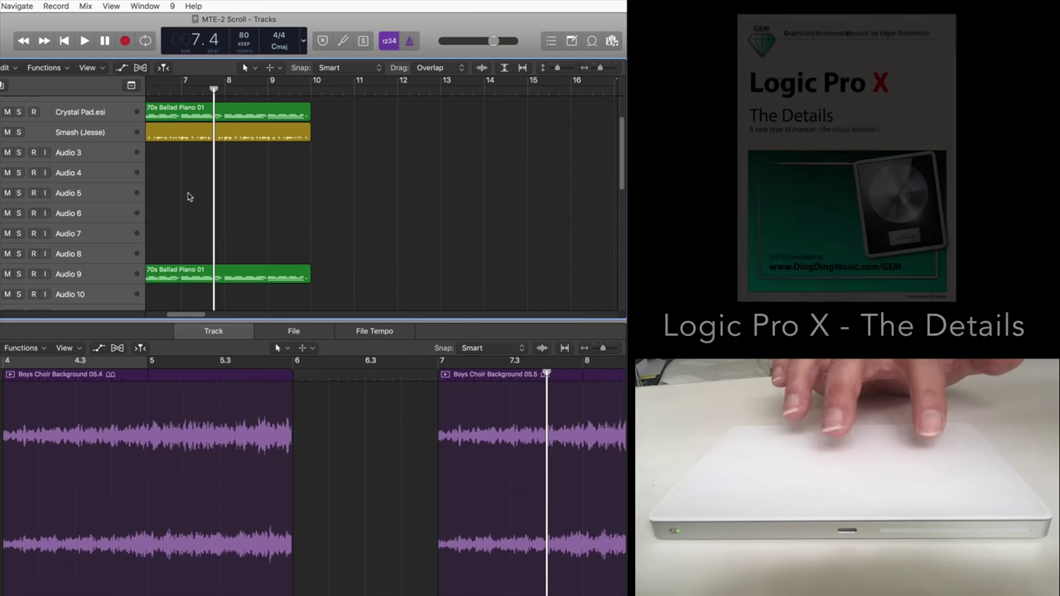
{"action": "scroll", "coordinate": [187, 196], "scroll_direction": "left", "scroll_amount": 2}
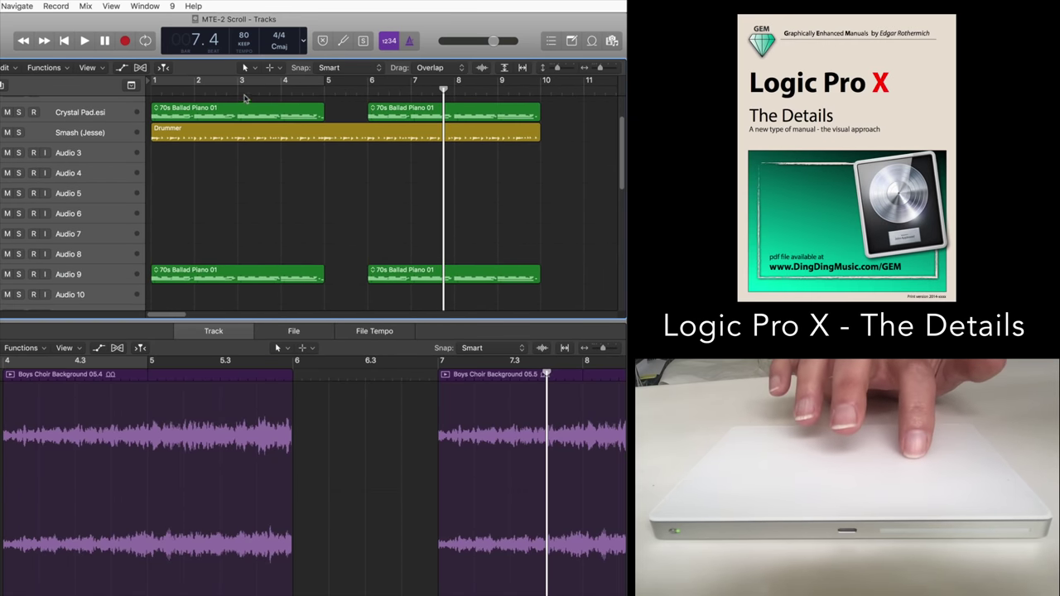
{"action": "left_click", "coordinate": [242, 90]}
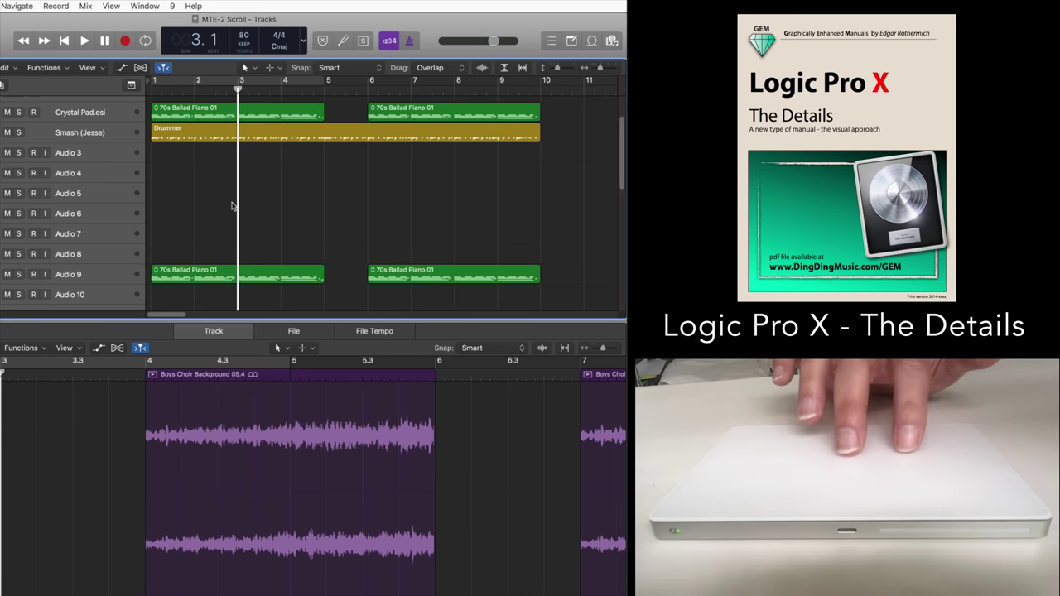
{"action": "scroll", "coordinate": [232, 206], "scroll_direction": "up", "scroll_amount": 10}
{"action": "scroll", "coordinate": [232, 206], "scroll_direction": "down", "scroll_amount": 10}
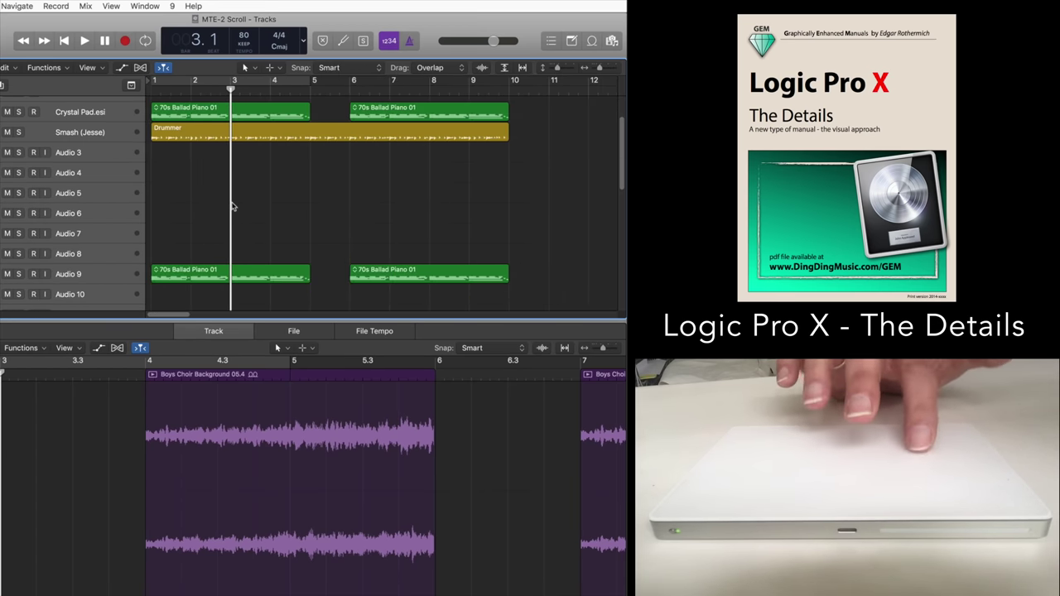
{"action": "left_click", "coordinate": [410, 90]}
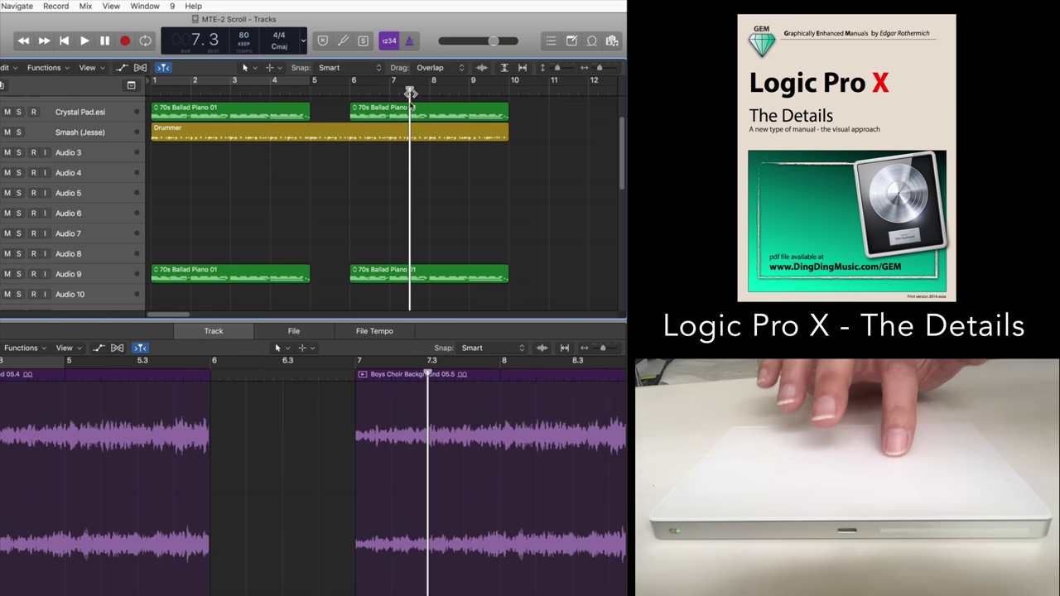
Show the Audio 9 piano region at bar 6 in the Piano Roll and zoom in on its notes.
{"action": "scroll", "coordinate": [405, 215], "scroll_direction": "up", "scroll_amount": 10}
{"action": "scroll", "coordinate": [407, 218], "scroll_direction": "down", "scroll_amount": 10}
{"action": "left_click", "coordinate": [373, 282]}
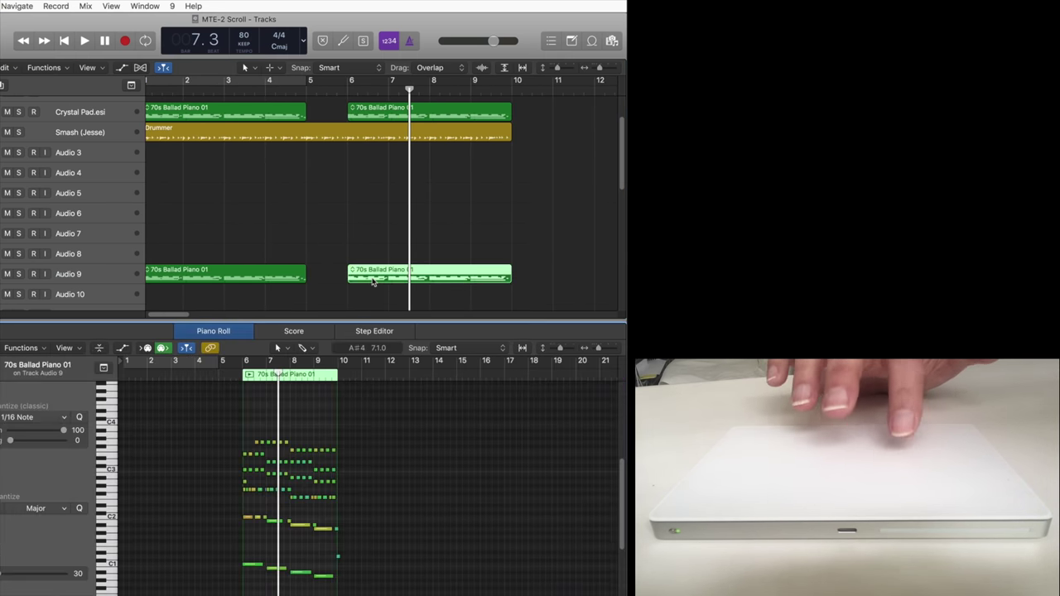
{"action": "scroll", "coordinate": [289, 404], "scroll_direction": "up", "scroll_amount": 5}
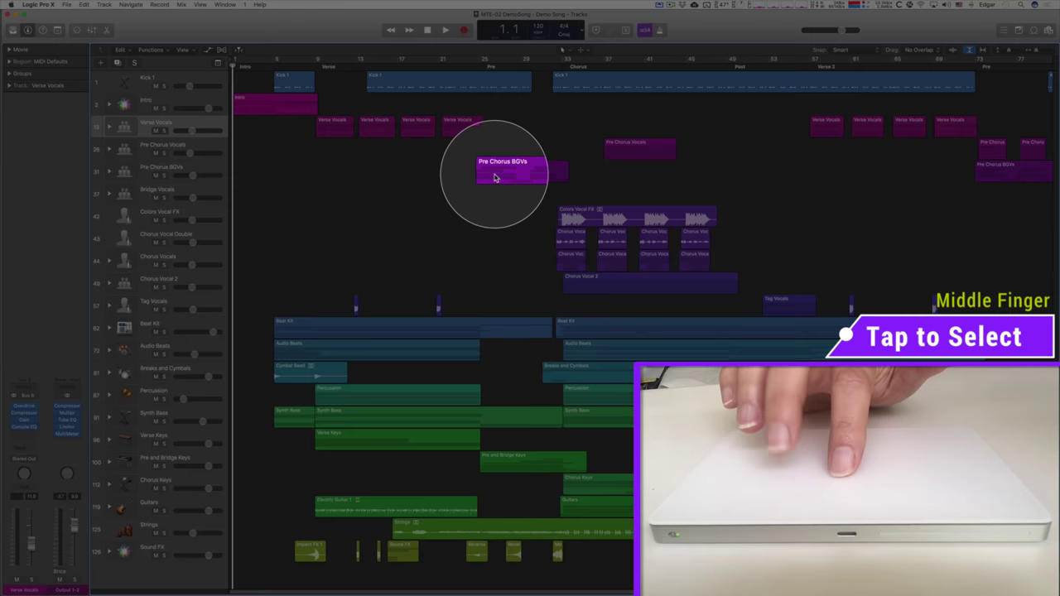
Select the Pre Chorus BGVs and Colors Vocal FX regions in turn, then the first two Verse Vocals regions.
{"action": "left_click", "coordinate": [497, 176]}
{"action": "left_click", "coordinate": [566, 219]}
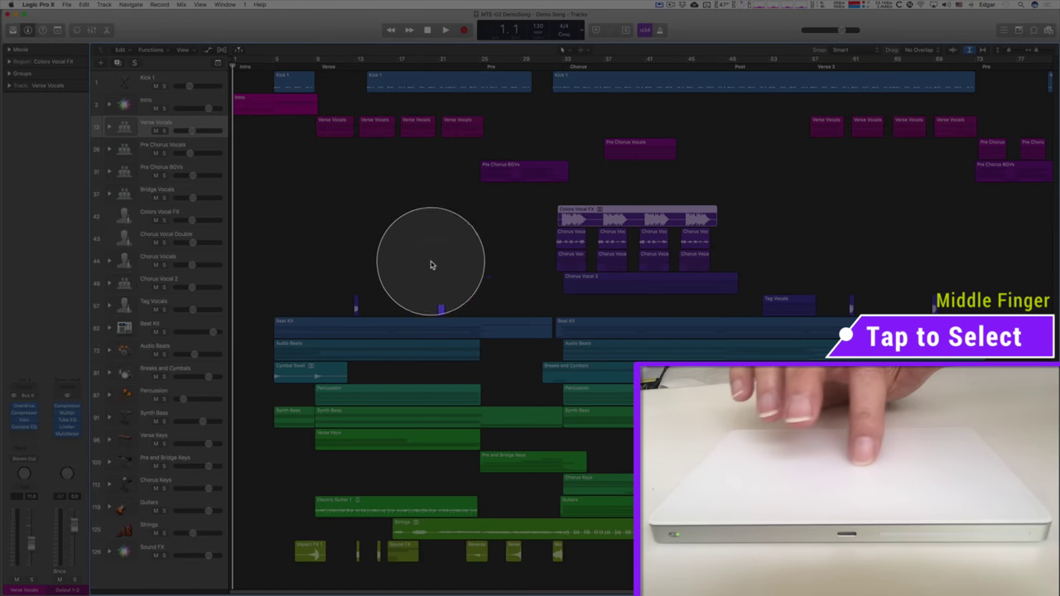
{"action": "left_click", "coordinate": [305, 324]}
{"action": "left_click", "coordinate": [328, 133]}
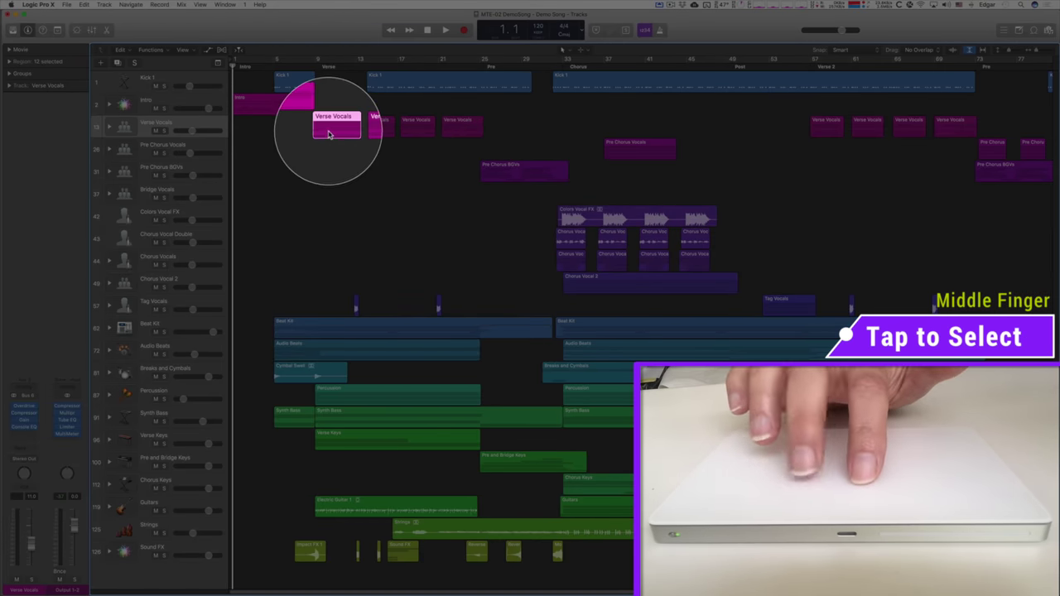
{"action": "left_click", "coordinate": [372, 130]}
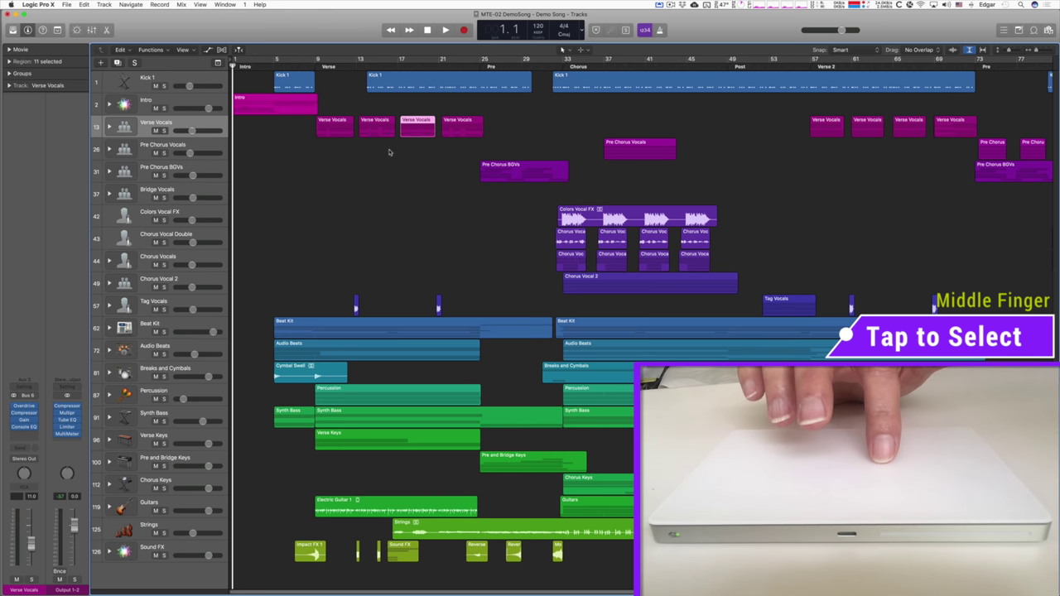
Marquee-select the first three Verse Vocals regions, deselect them, then select the fourth without moving it.
{"action": "left_click_drag", "start_coordinate": [389, 153], "coordinate": [315, 165]}
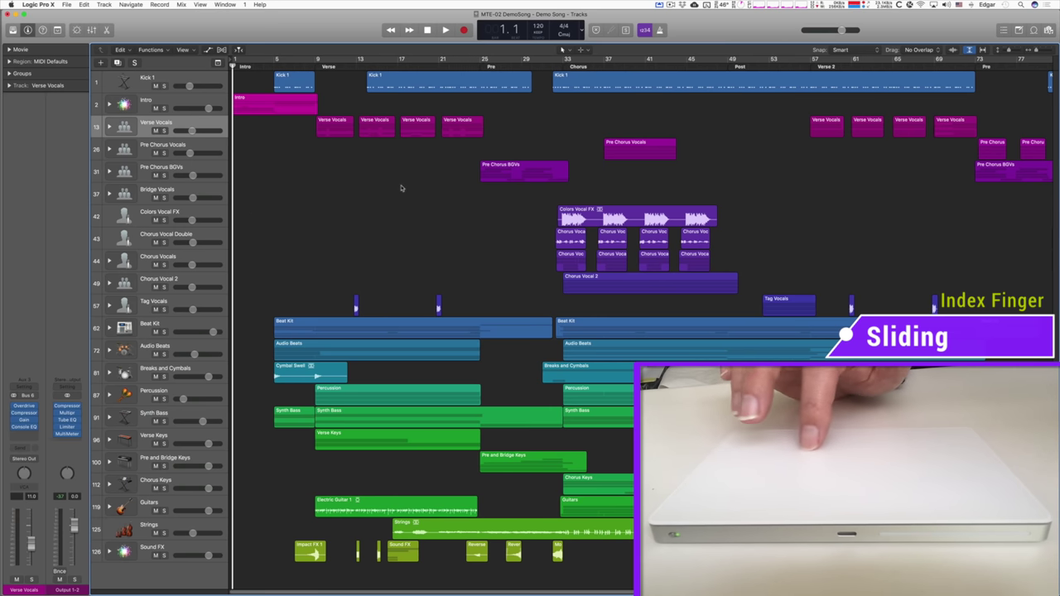
{"action": "left_click_drag", "start_coordinate": [300, 126], "coordinate": [421, 155]}
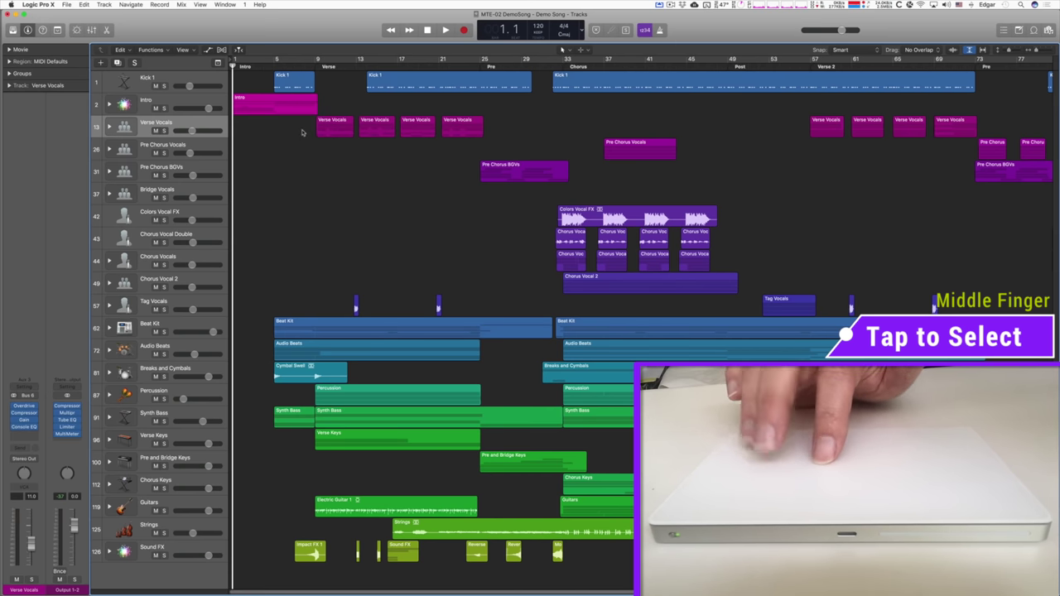
{"action": "left_click", "coordinate": [371, 165]}
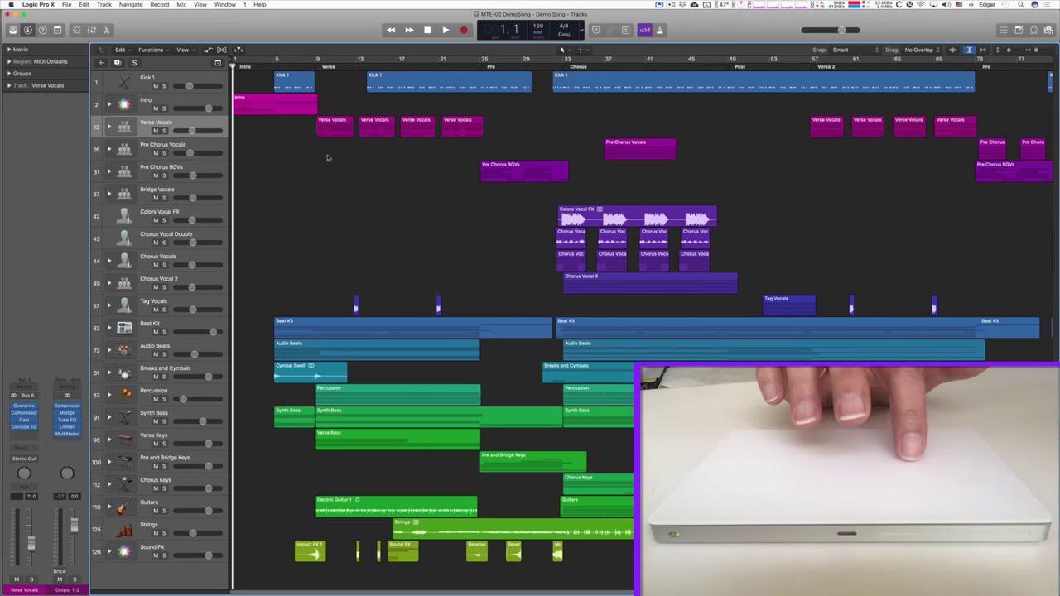
{"action": "mouse_move", "coordinate": [451, 129]}
{"action": "left_mouse_down"}
{"action": "mouse_move", "coordinate": [544, 129]}
{"action": "mouse_move", "coordinate": [454, 128]}
{"action": "left_mouse_up"}
{"action": "double_click", "coordinate": [430, 85]}
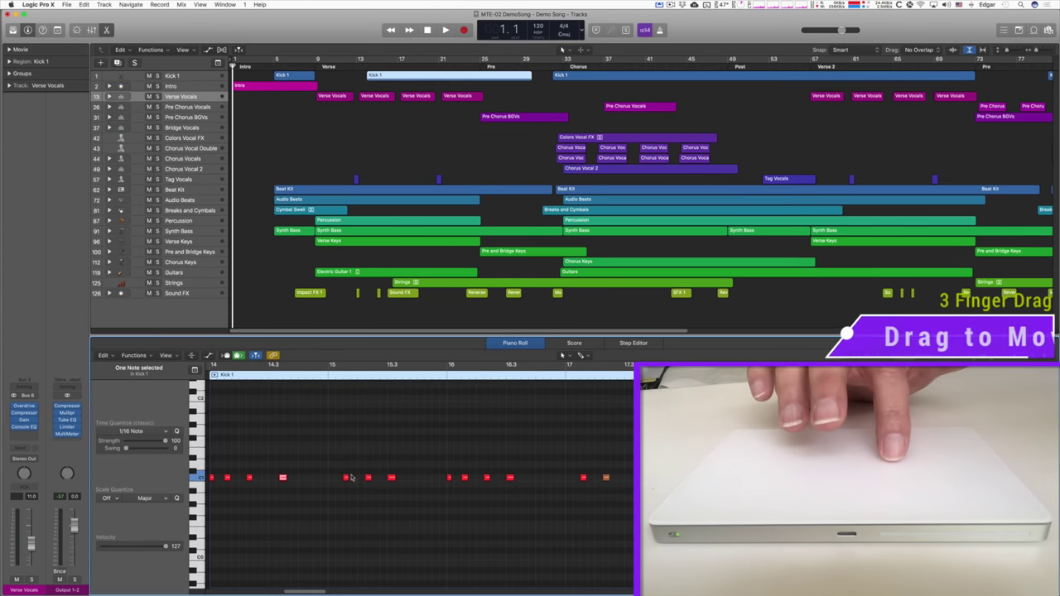
{"action": "mouse_move", "coordinate": [346, 479]}
{"action": "left_mouse_down"}
{"action": "mouse_move", "coordinate": [307, 481]}
{"action": "mouse_move", "coordinate": [347, 483]}
{"action": "left_mouse_up"}
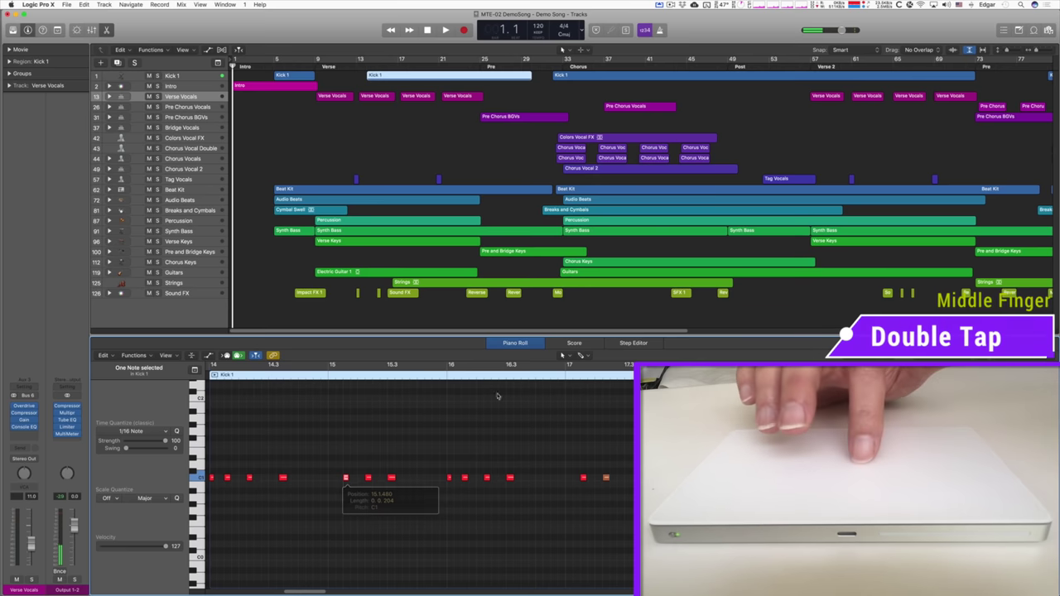
{"action": "left_click", "coordinate": [513, 344]}
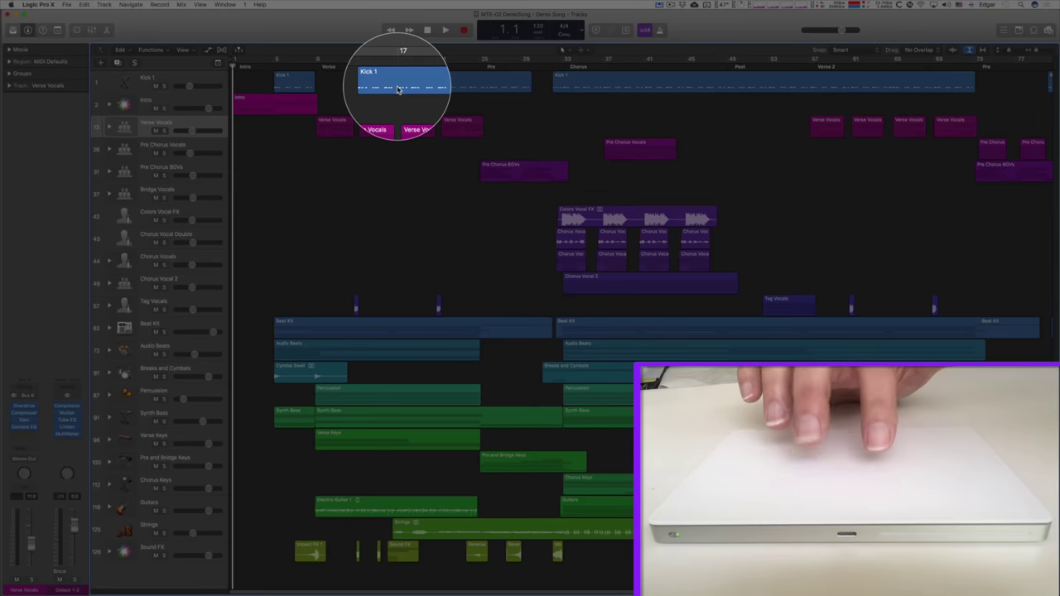
Open and dismiss the Kick 1 region shortcut menu, then scroll and zoom the Tracks area to bars 13–26.
{"action": "right_click", "coordinate": [398, 88]}
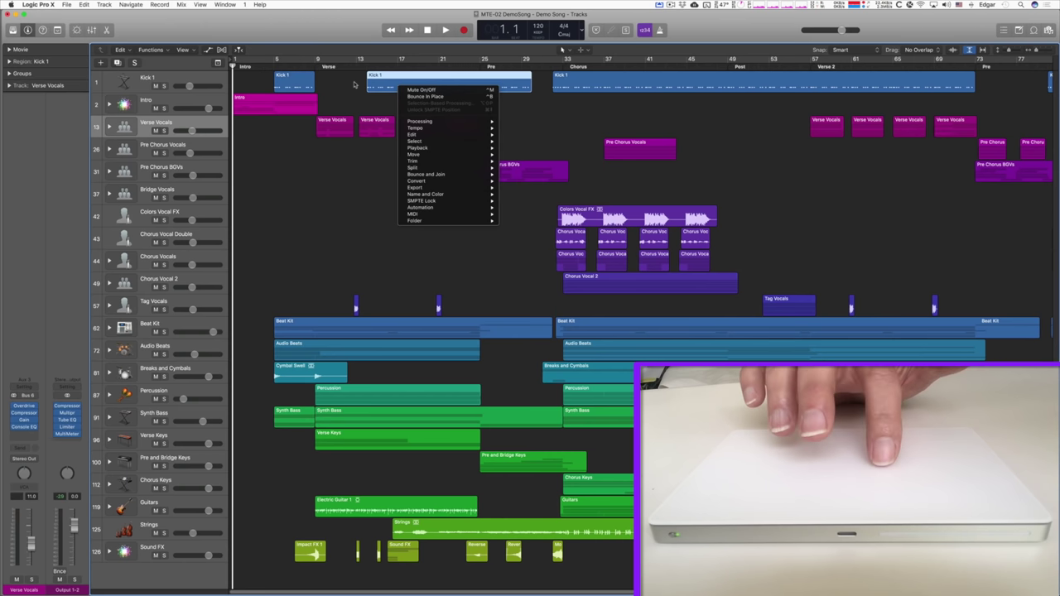
{"action": "left_click", "coordinate": [418, 175]}
{"action": "scroll", "coordinate": [414, 175], "scroll_direction": "right", "scroll_amount": 5}
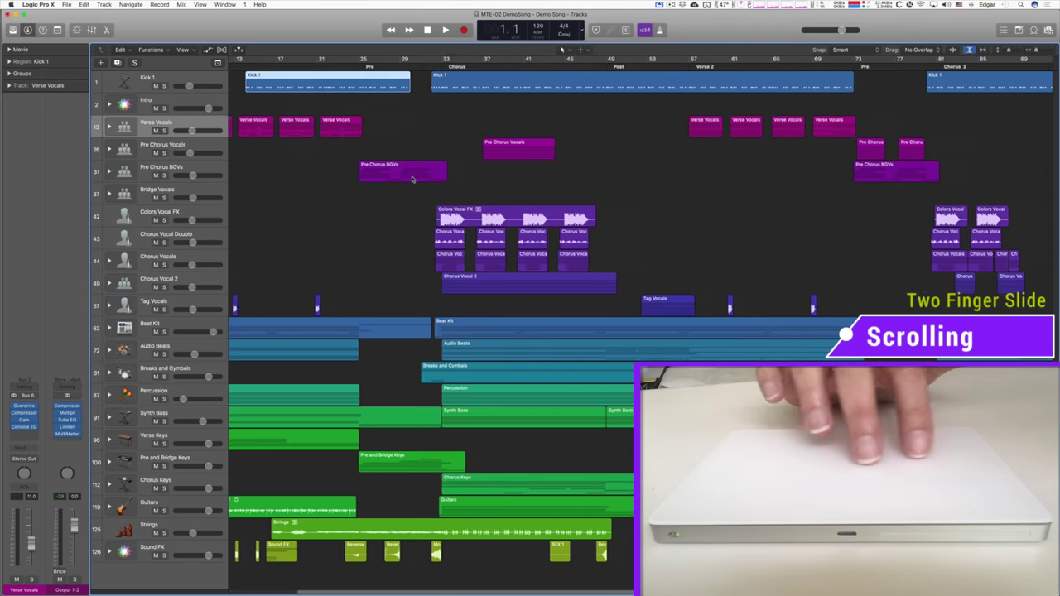
{"action": "scroll", "coordinate": [413, 178], "scroll_direction": "left", "scroll_amount": 5}
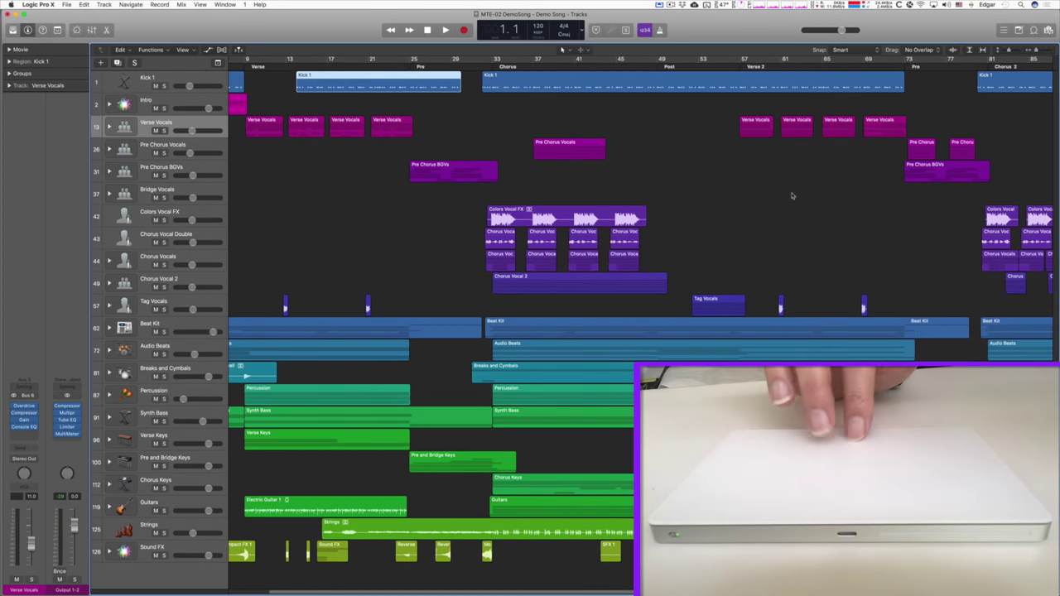
{"action": "scroll", "coordinate": [787, 207], "scroll_direction": "down", "scroll_amount": 1}
{"action": "scroll", "coordinate": [787, 207], "scroll_direction": "up", "scroll_amount": 1}
{"action": "scroll", "coordinate": [787, 207], "scroll_direction": "up", "scroll_amount": 5}
{"action": "scroll", "coordinate": [787, 207], "scroll_direction": "down", "scroll_amount": 10}
{"action": "scroll", "coordinate": [539, 139], "scroll_direction": "up", "scroll_amount": 1}
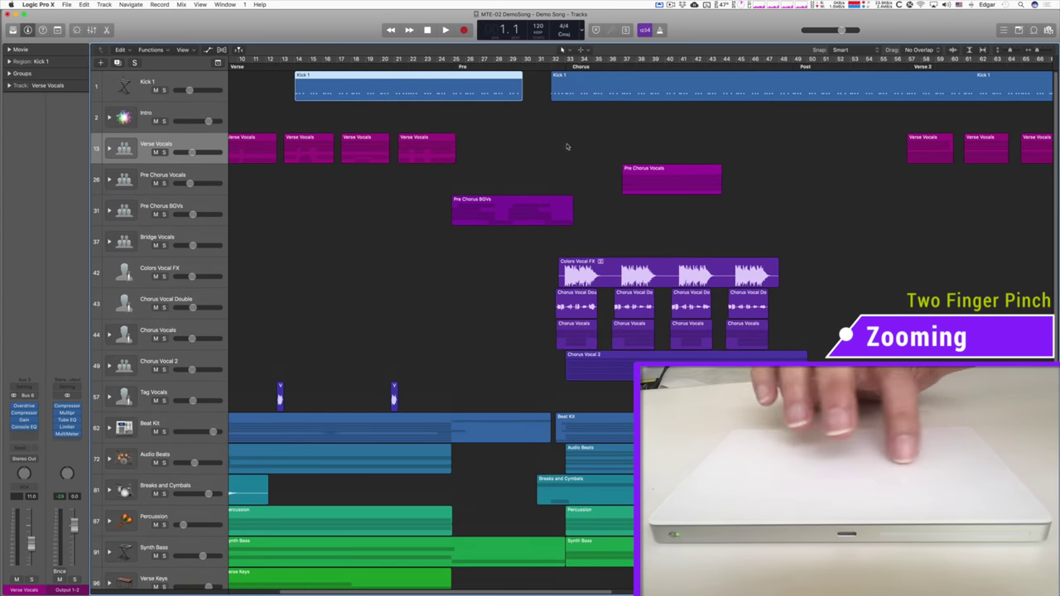
Reopen the Kick 1 region in the Piano Roll and pinch-zoom its notes.
{"action": "double_click", "coordinate": [431, 92]}
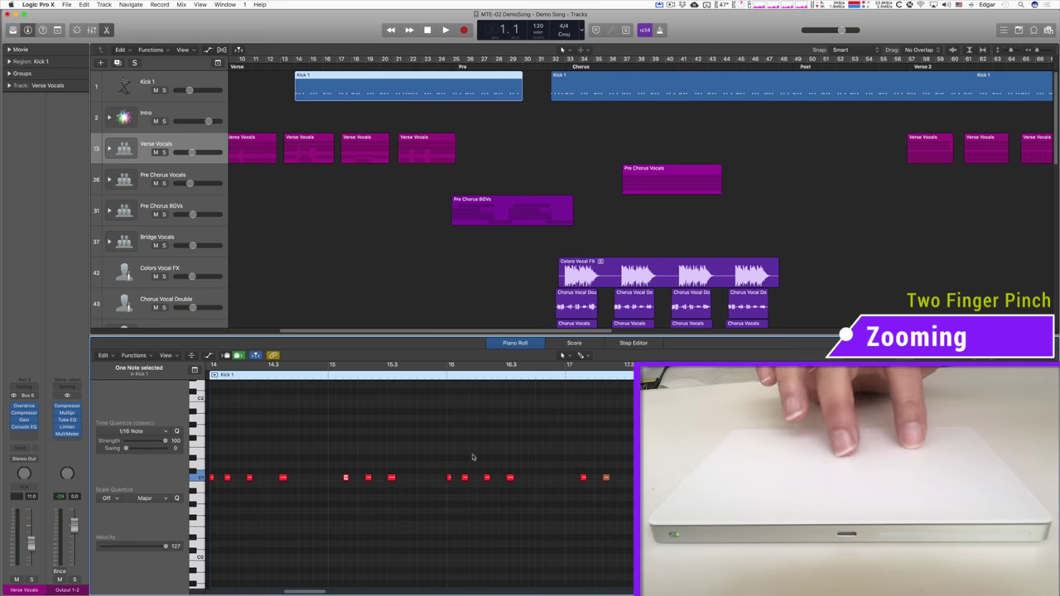
{"action": "scroll", "coordinate": [519, 463], "scroll_direction": "up", "scroll_amount": 6}
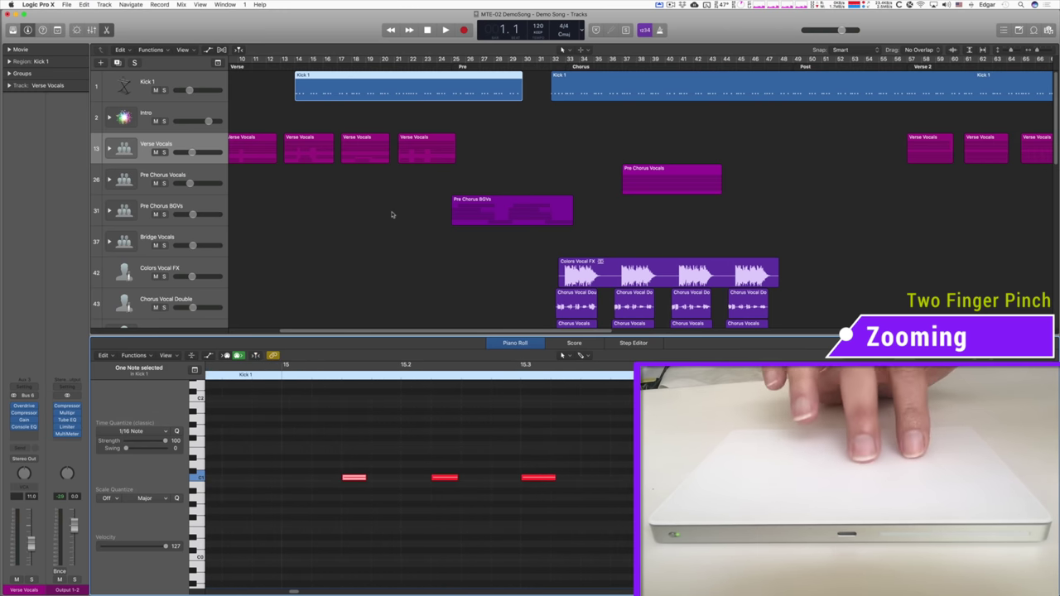
{"action": "scroll", "coordinate": [391, 213], "scroll_direction": "down", "scroll_amount": 3}
{"action": "scroll", "coordinate": [390, 213], "scroll_direction": "up", "scroll_amount": 8}
{"action": "scroll", "coordinate": [585, 456], "scroll_direction": "down", "scroll_amount": 3}
{"action": "scroll", "coordinate": [586, 457], "scroll_direction": "up", "scroll_amount": 8}
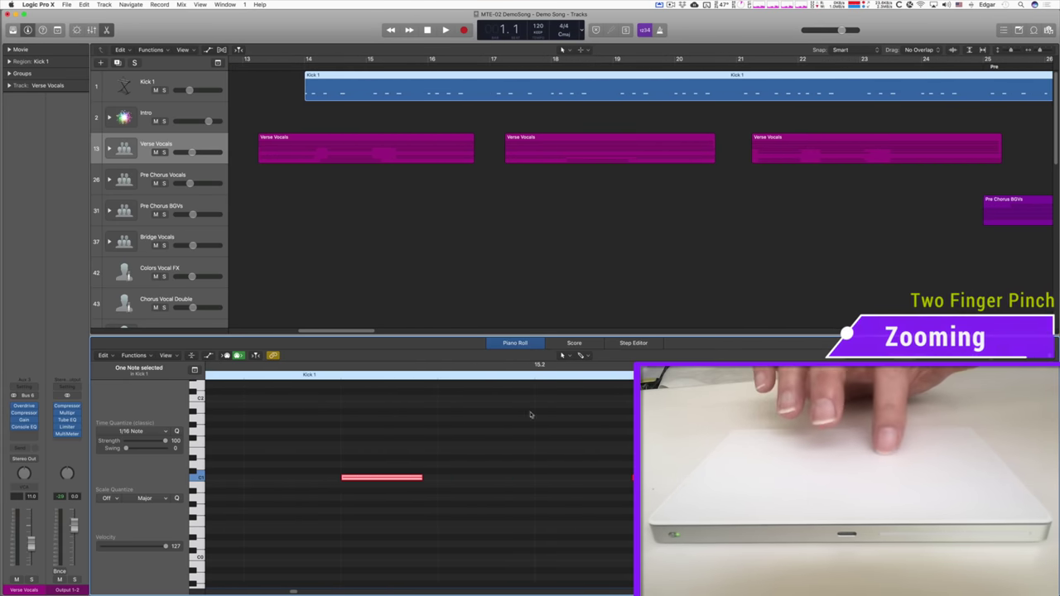
Close the note editor, toggle all track stacks open and shut, open the Mixer with X, and expand the Intro stack.
{"action": "left_click", "coordinate": [504, 345]}
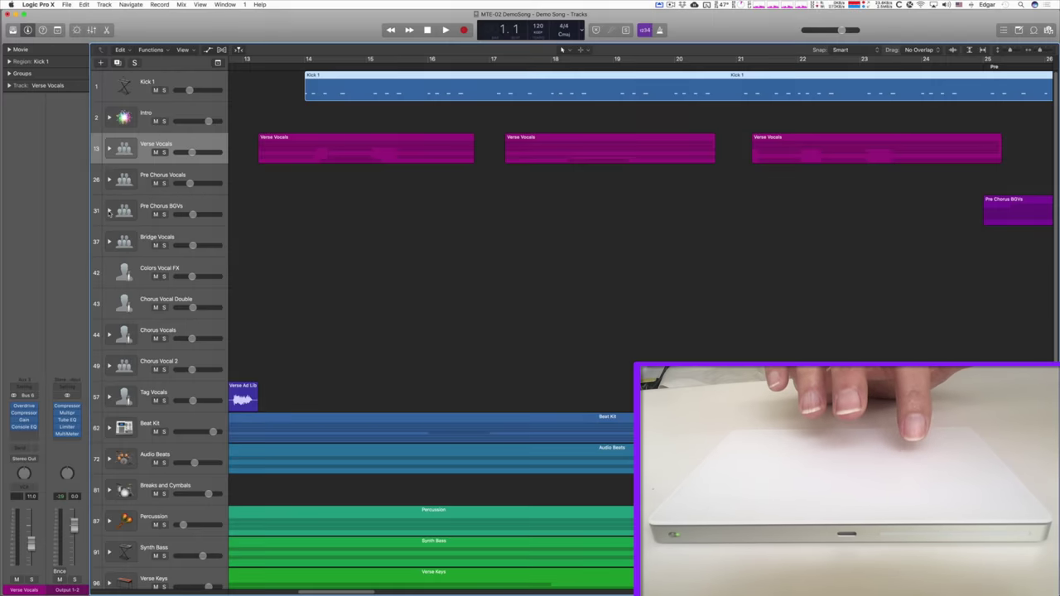
{"action": "left_click", "coordinate": [108, 211], "text": "alt"}
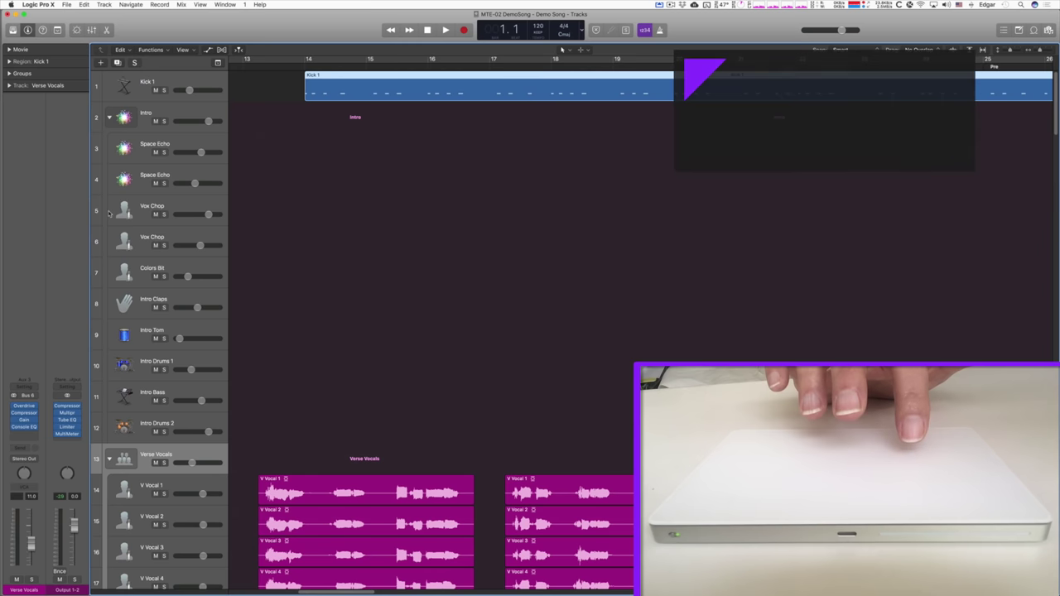
{"action": "left_click", "coordinate": [110, 119], "text": "alt"}
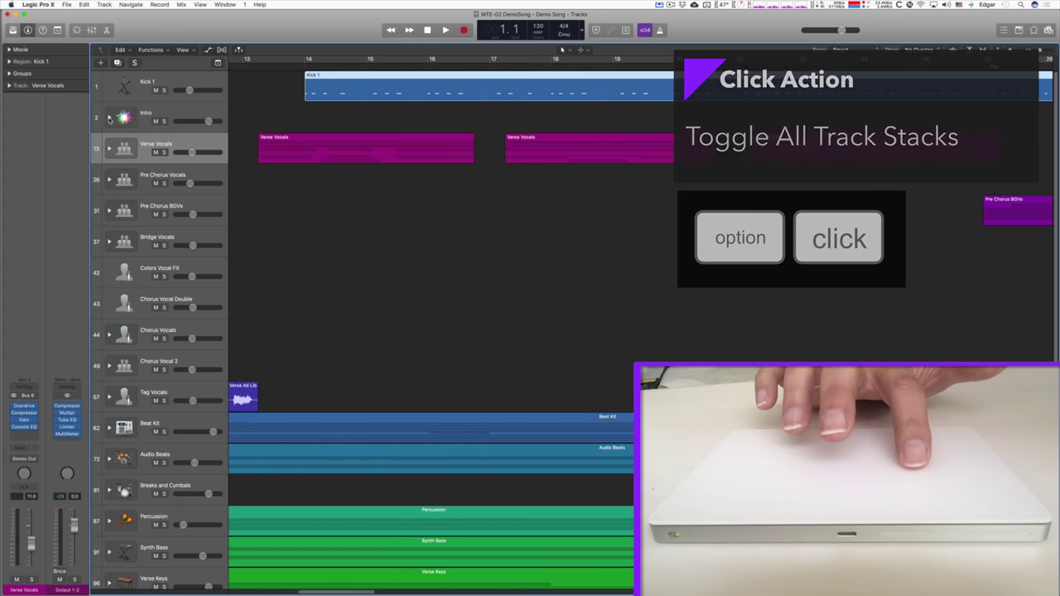
{"action": "key", "text": "x"}
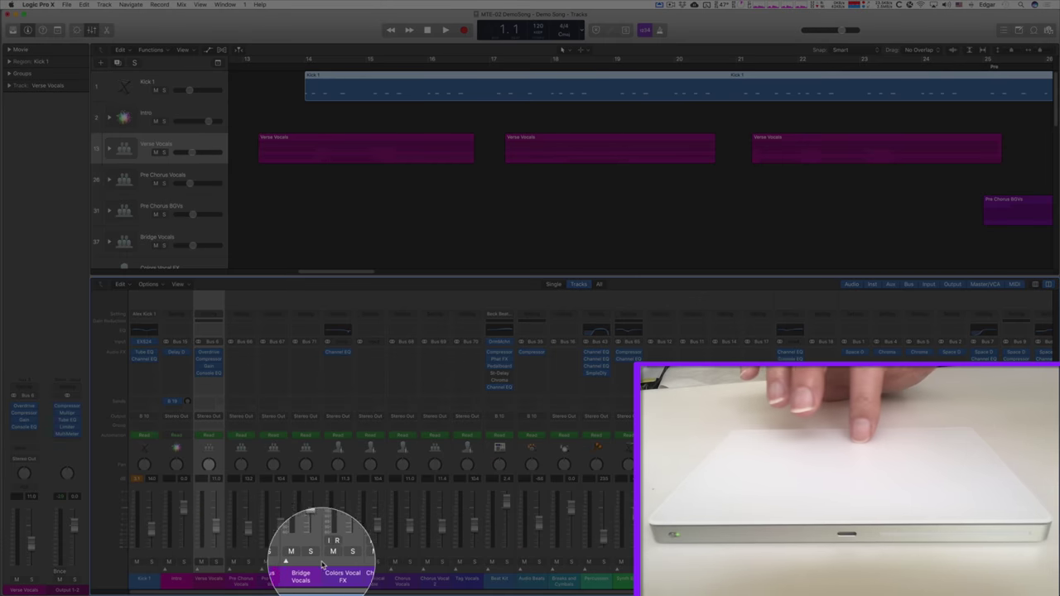
{"action": "left_click", "coordinate": [290, 566]}
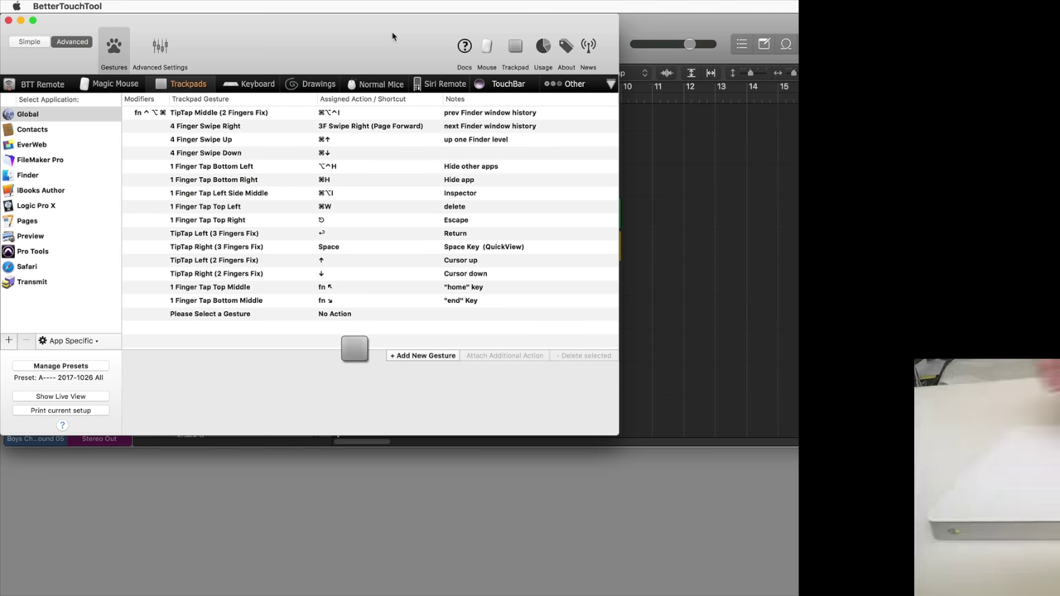
Pick the empty gesture row, browse the Two Finger Gestures list, then switch to the Keyboard shortcuts tab.
{"action": "left_click", "coordinate": [47, 6]}
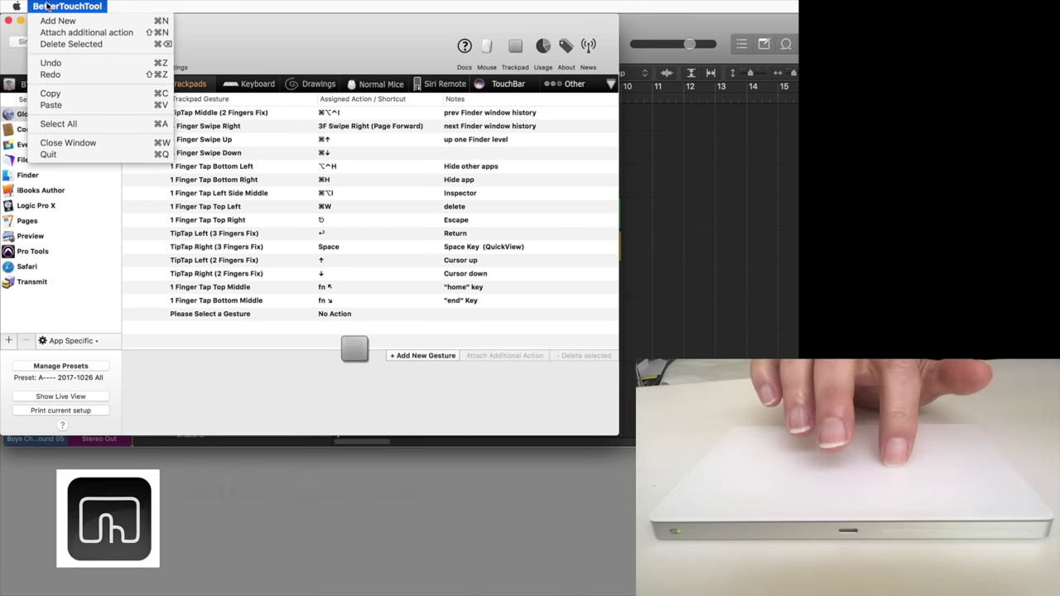
{"action": "left_click", "coordinate": [47, 6]}
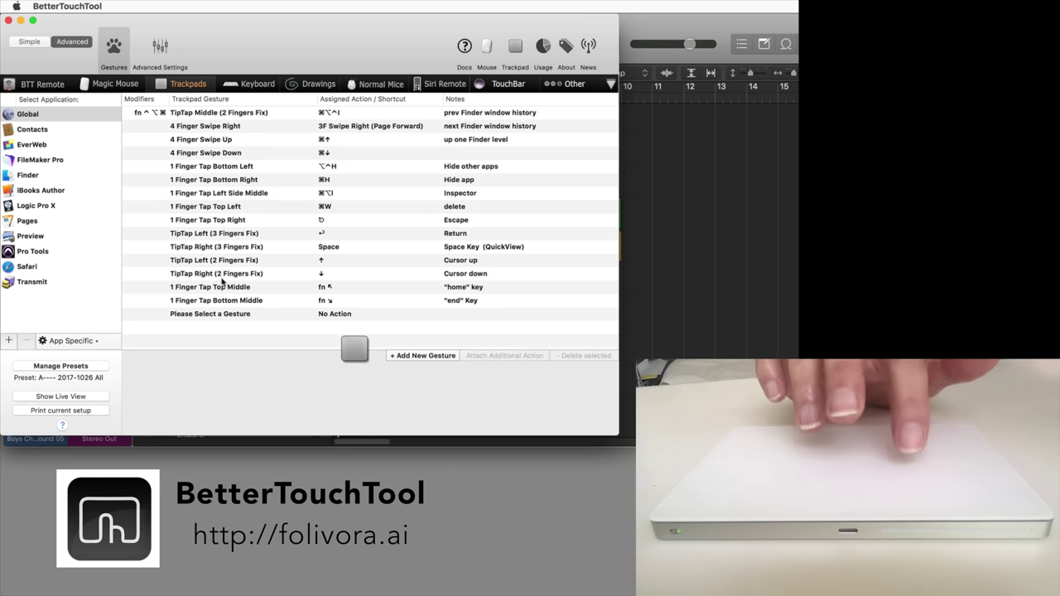
{"action": "left_click", "coordinate": [217, 316]}
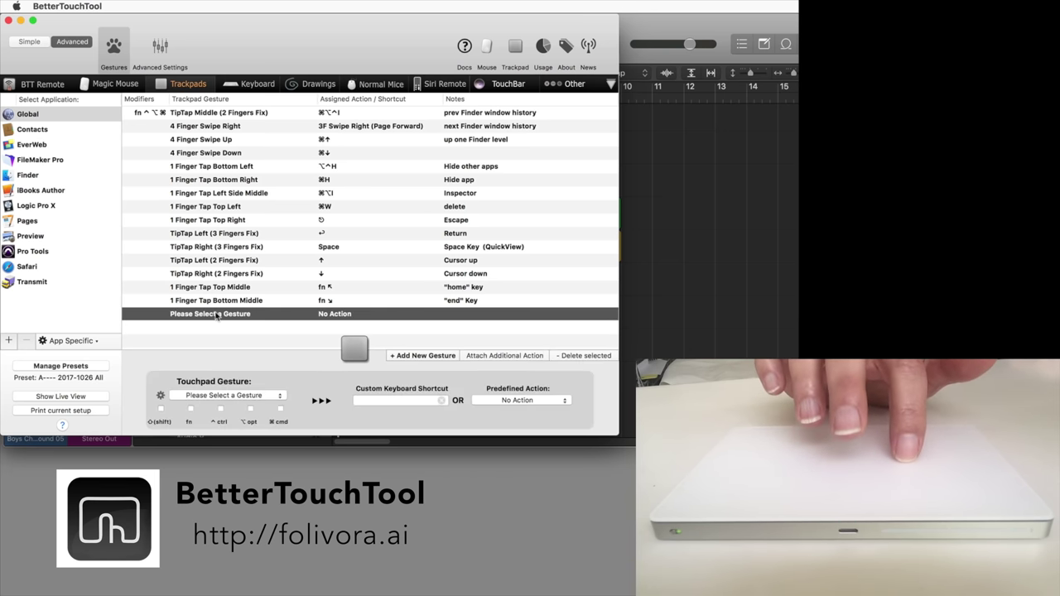
{"action": "left_click", "coordinate": [266, 397]}
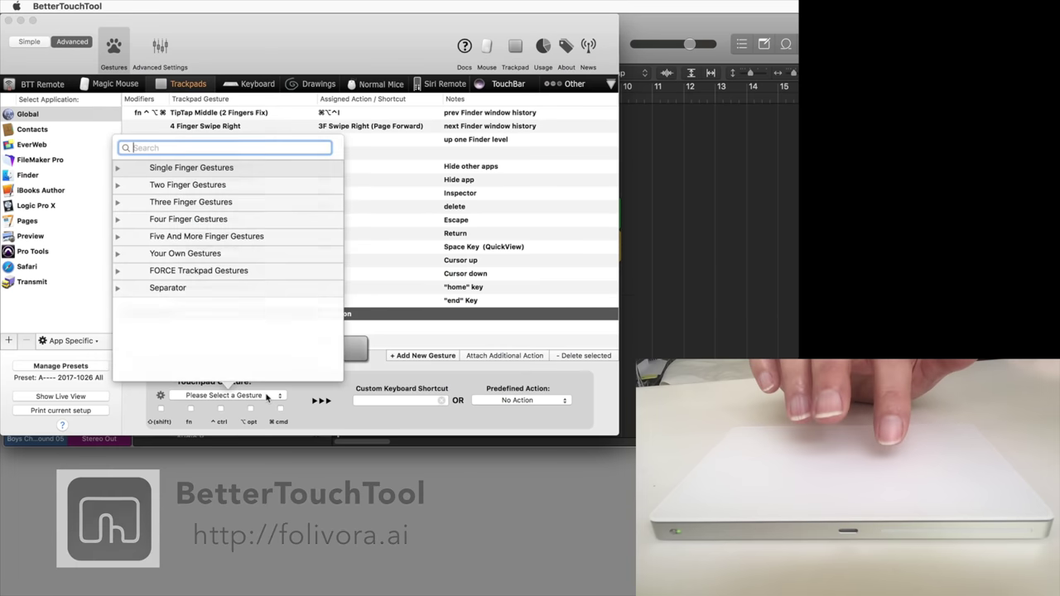
{"action": "left_click", "coordinate": [116, 188]}
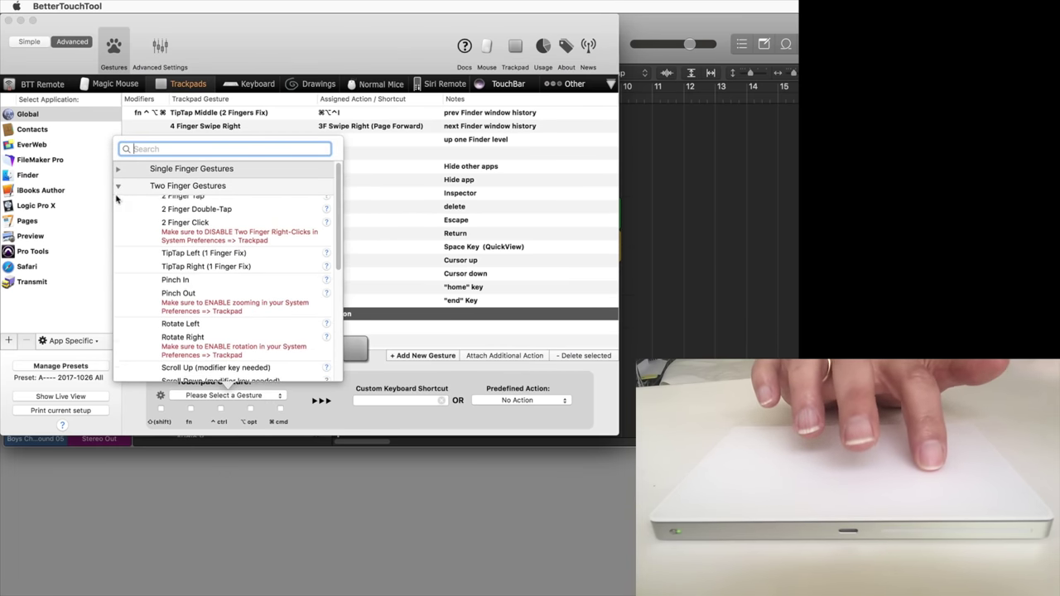
{"action": "left_click", "coordinate": [383, 231]}
{"action": "left_click", "coordinate": [257, 85]}
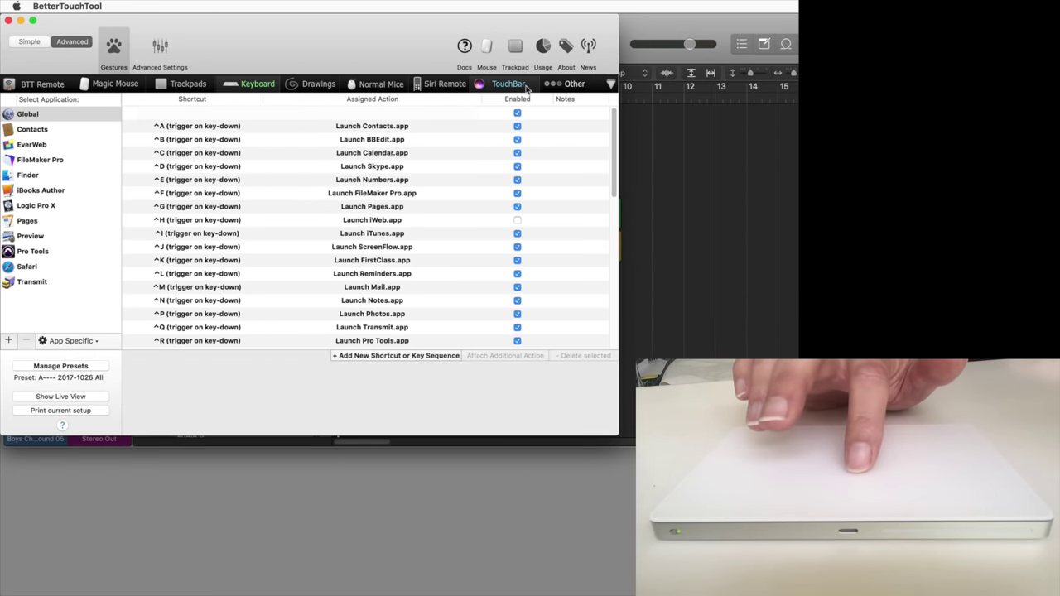
{"action": "left_click", "coordinate": [527, 87]}
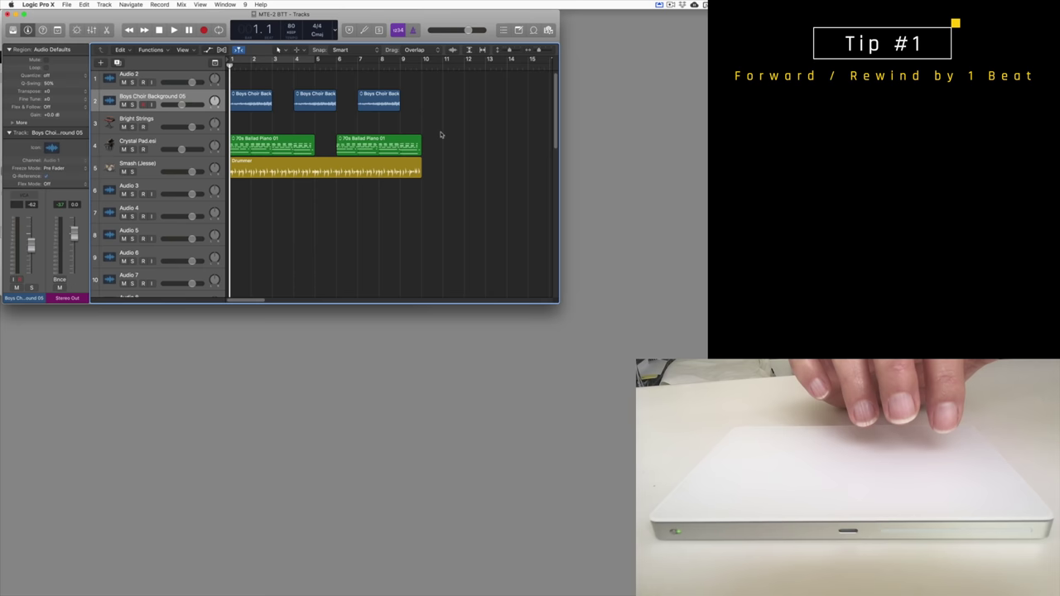
Look up the key commands filtered by 'forward', then place the playhead at bar 3.
{"action": "key", "text": "alt+k"}
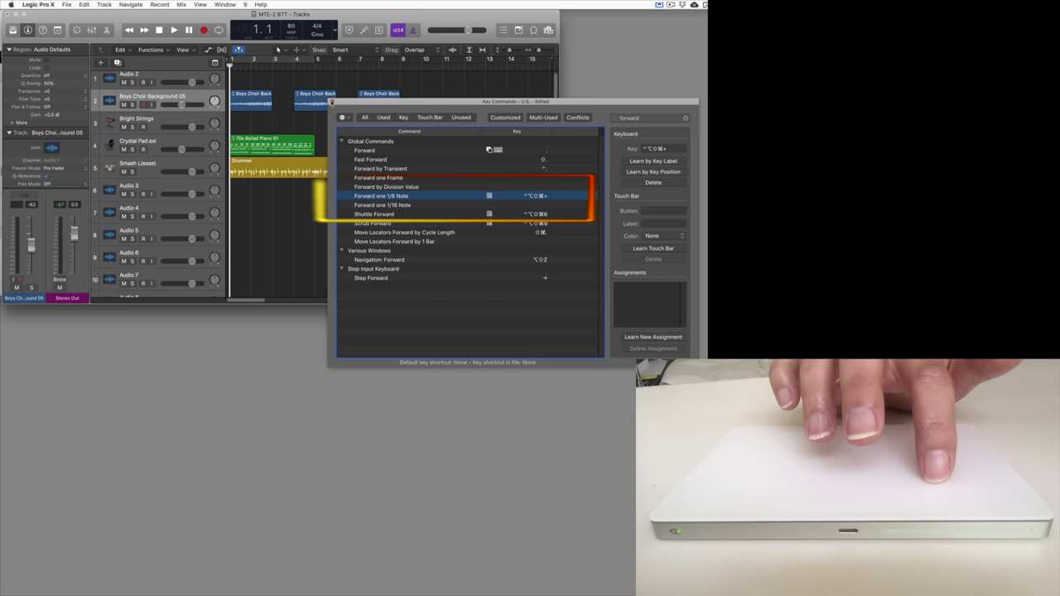
{"action": "key", "text": "super+w"}
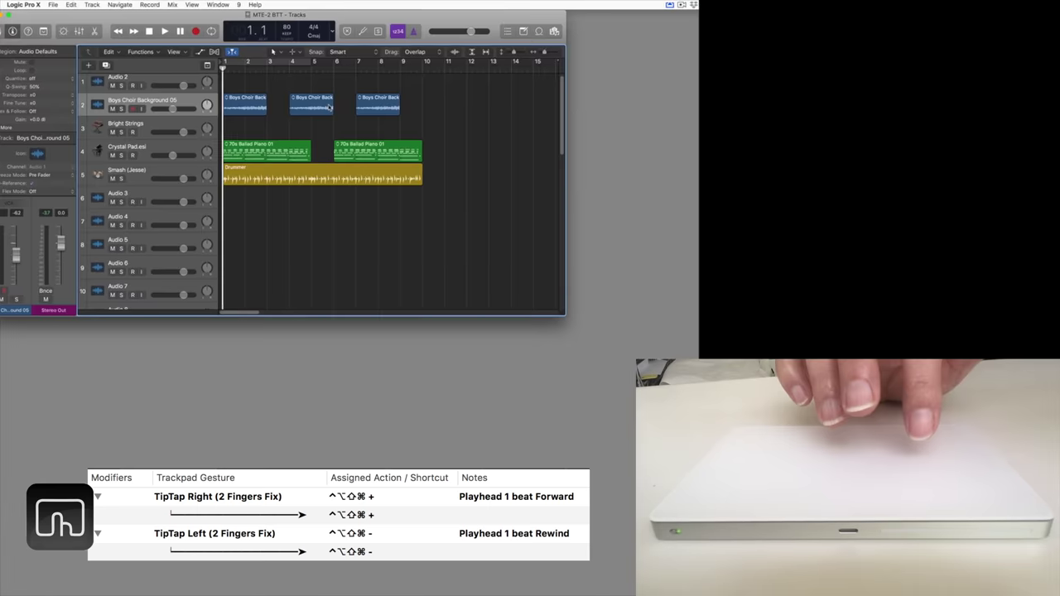
{"action": "left_click", "coordinate": [253, 84]}
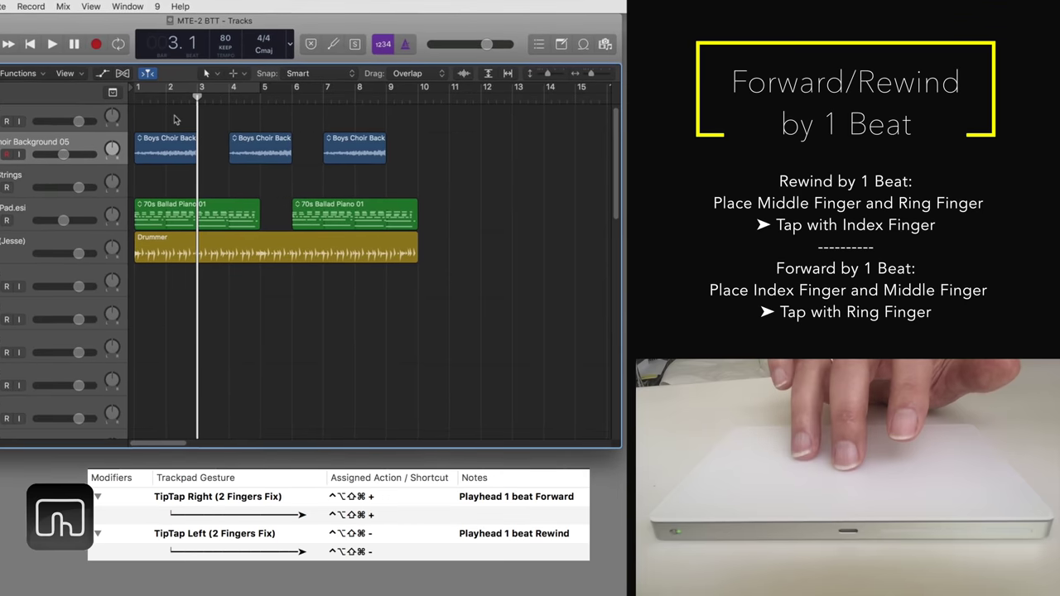
Step the playhead back and forward by single beats to land on bar 3, beat 4.
{"action": "key", "text": "ctrl+alt+shift+super+minus"}
{"action": "key", "text": "ctrl+alt+shift+super+minus"}
{"action": "key", "text": "ctrl+alt+shift+super+minus"}
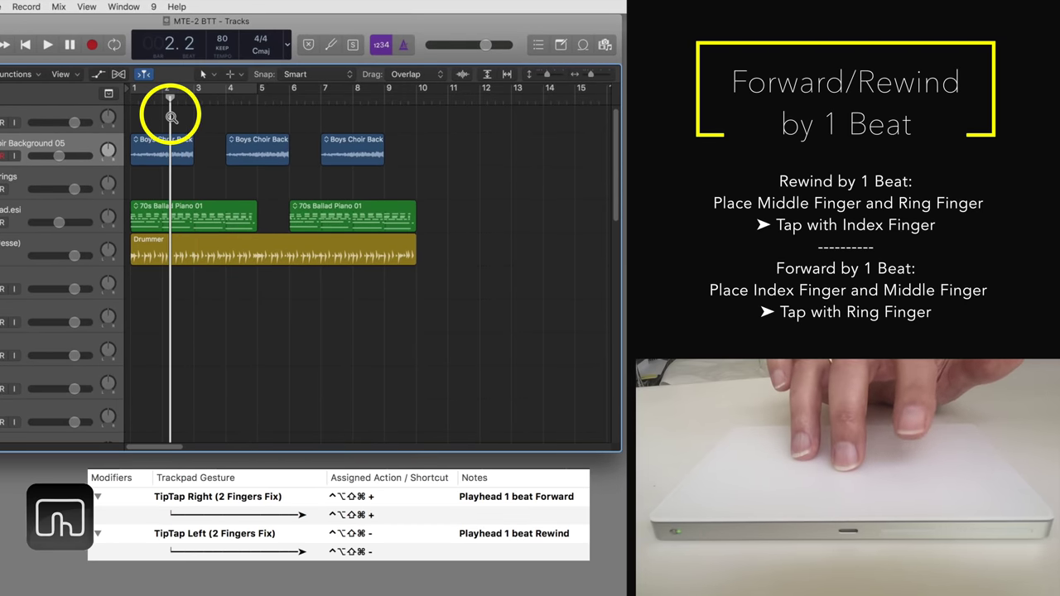
{"action": "key", "text": "ctrl+alt+shift+super+minus"}
{"action": "key", "text": "ctrl+alt+shift+super+minus"}
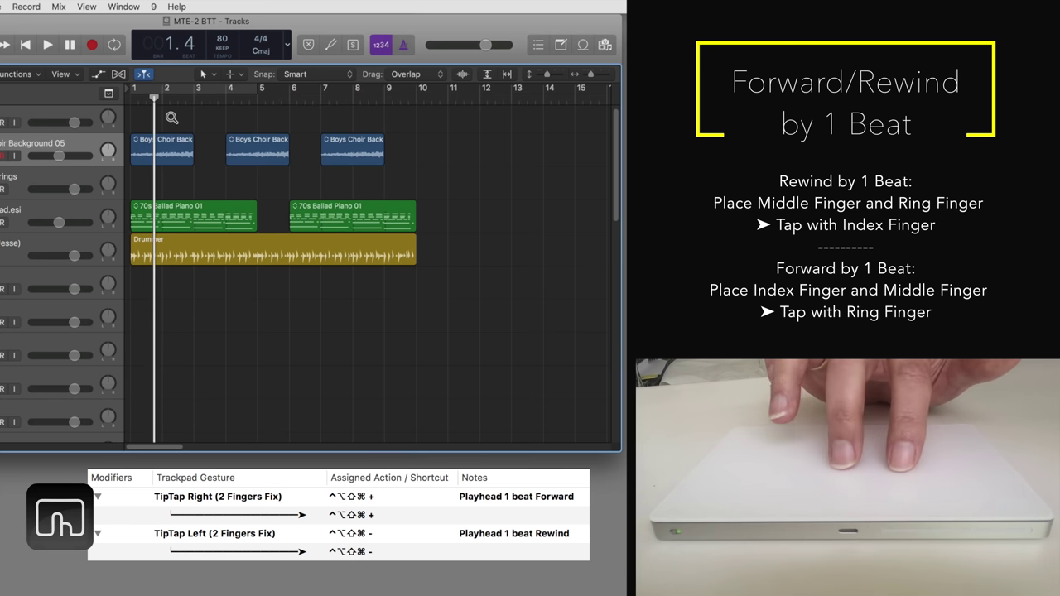
{"action": "key", "text": "ctrl+alt+shift+super+plus"}
{"action": "key", "text": "ctrl+alt+shift+super+plus"}
{"action": "key", "text": "ctrl+alt+shift+super+plus"}
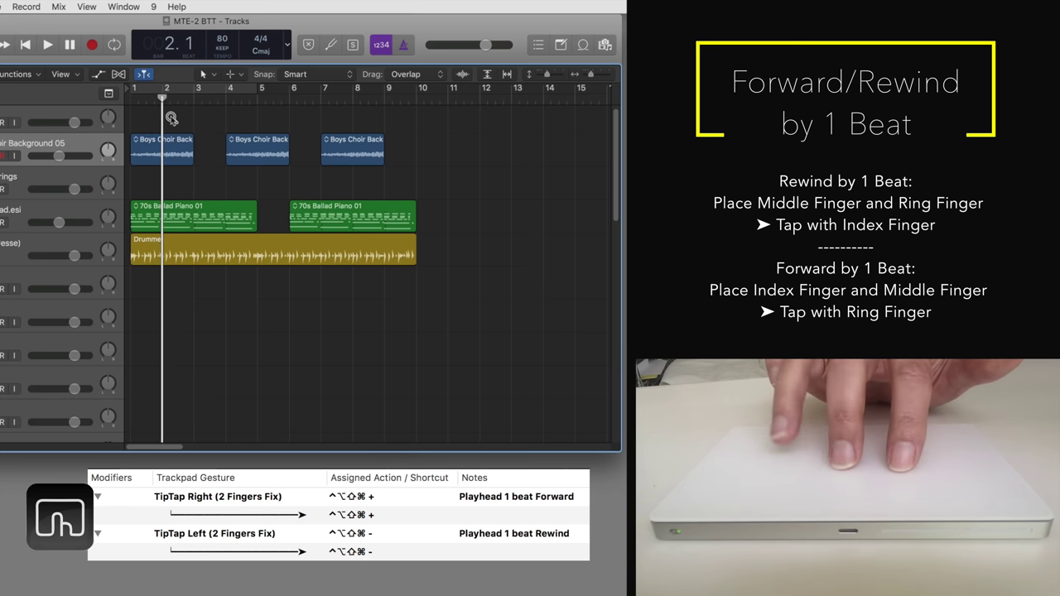
{"action": "key", "text": "ctrl+alt+shift+super+plus"}
{"action": "key", "text": "ctrl+alt+shift+super+plus"}
{"action": "key", "text": "ctrl+alt+shift+super+plus"}
{"action": "key", "text": "ctrl+alt+shift+super+plus"}
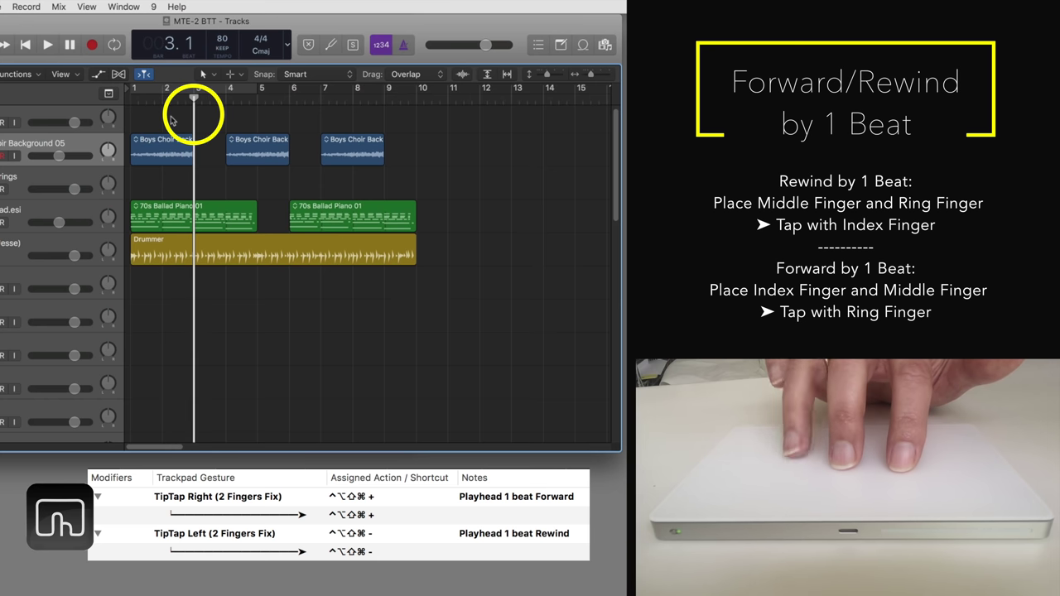
{"action": "key", "text": "ctrl+alt+shift+super+plus"}
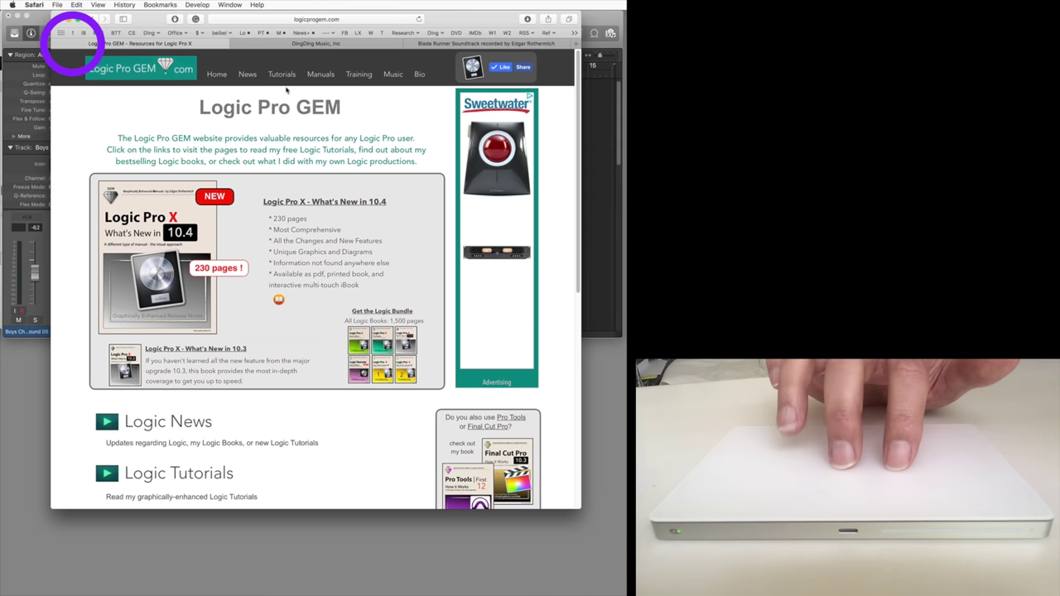
{"action": "key", "text": "ctrl+Tab"}
{"action": "key", "text": "ctrl+Tab"}
{"action": "key", "text": "ctrl+Tab"}
{"action": "key", "text": "ctrl+Tab"}
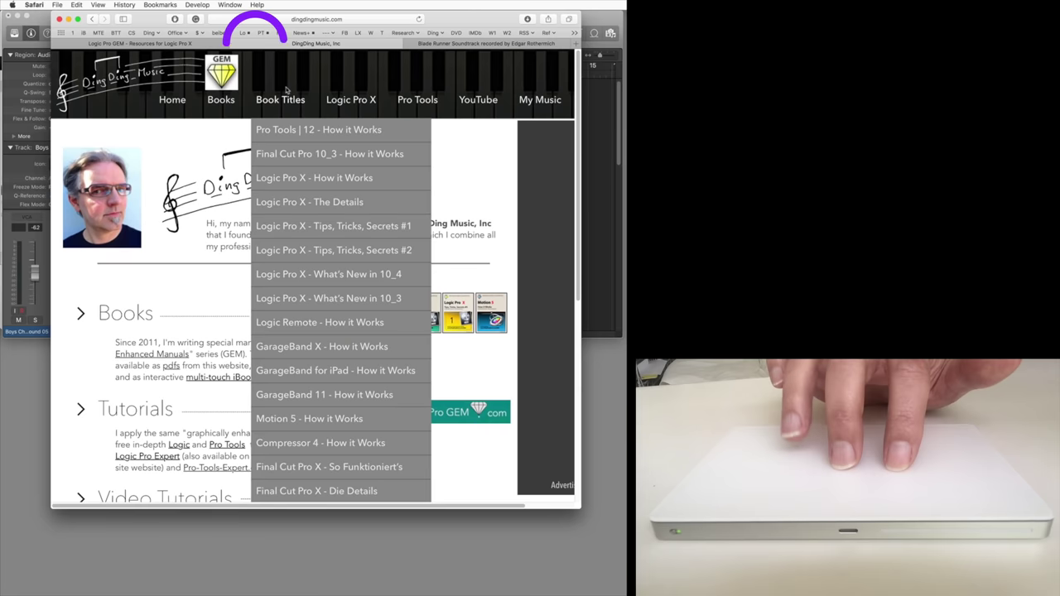
{"action": "key", "text": "ctrl+Tab"}
{"action": "key", "text": "ctrl+Tab"}
{"action": "key", "text": "ctrl+Tab"}
{"action": "key", "text": "ctrl+Tab"}
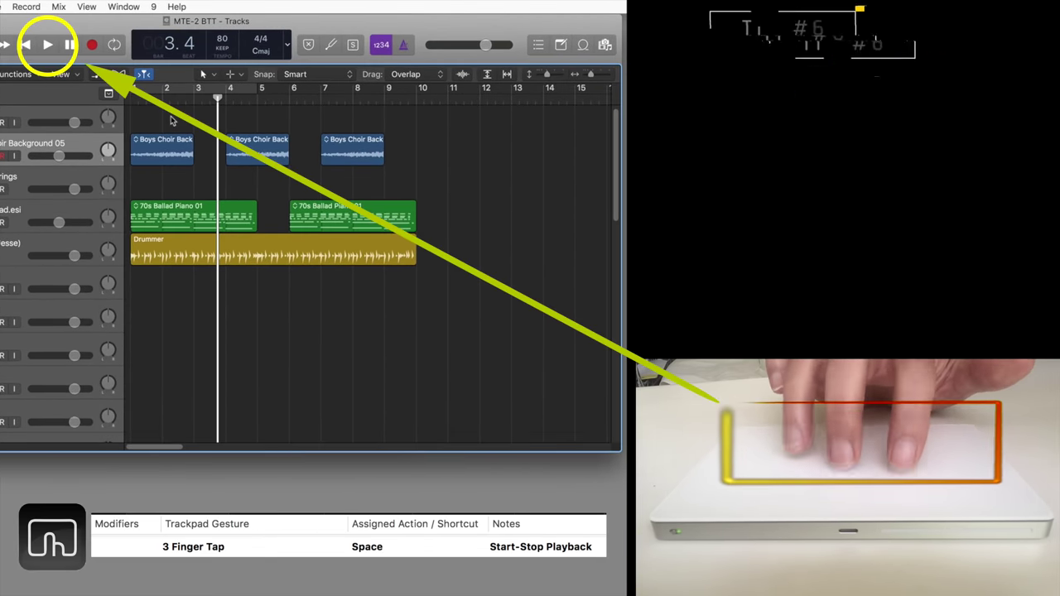
Toggle playback on and off repeatedly from bar 3, beat 4, stopping after bar 4.
{"action": "key", "text": "space"}
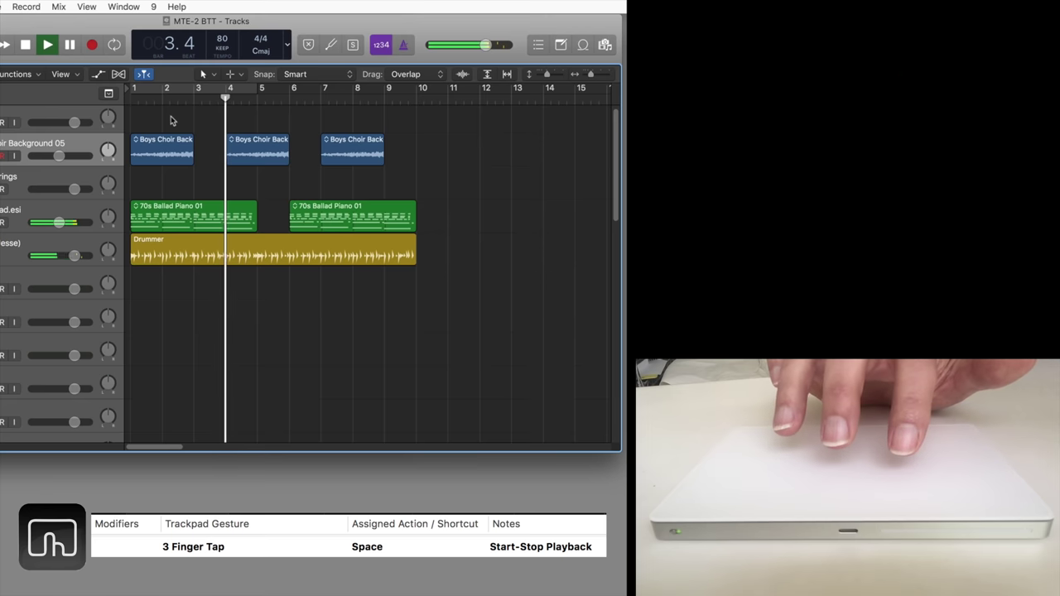
{"action": "key", "text": "space"}
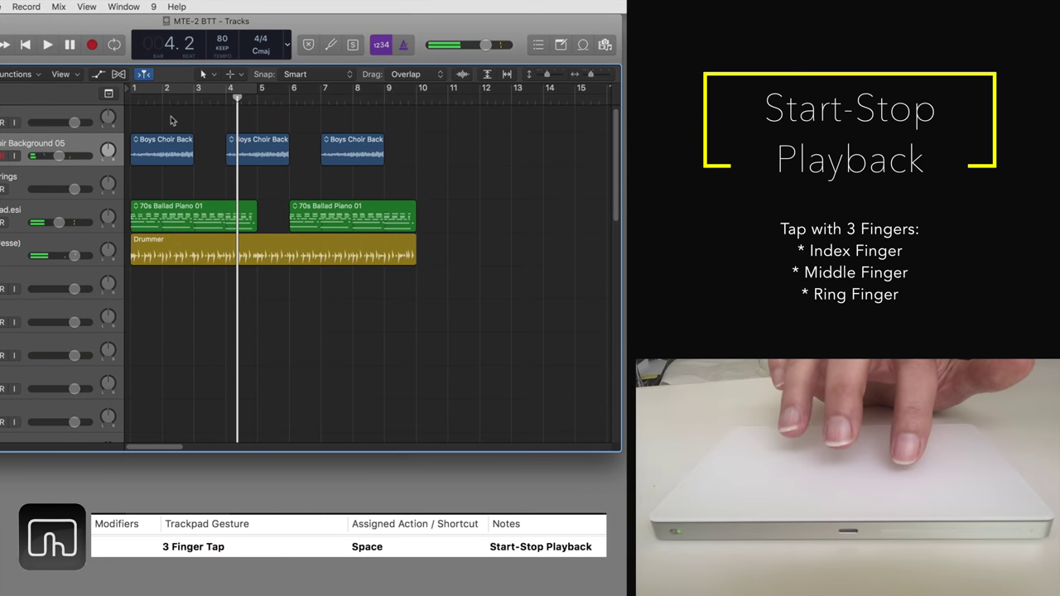
{"action": "key", "text": "space"}
{"action": "key", "text": "space"}
{"action": "key", "text": "space"}
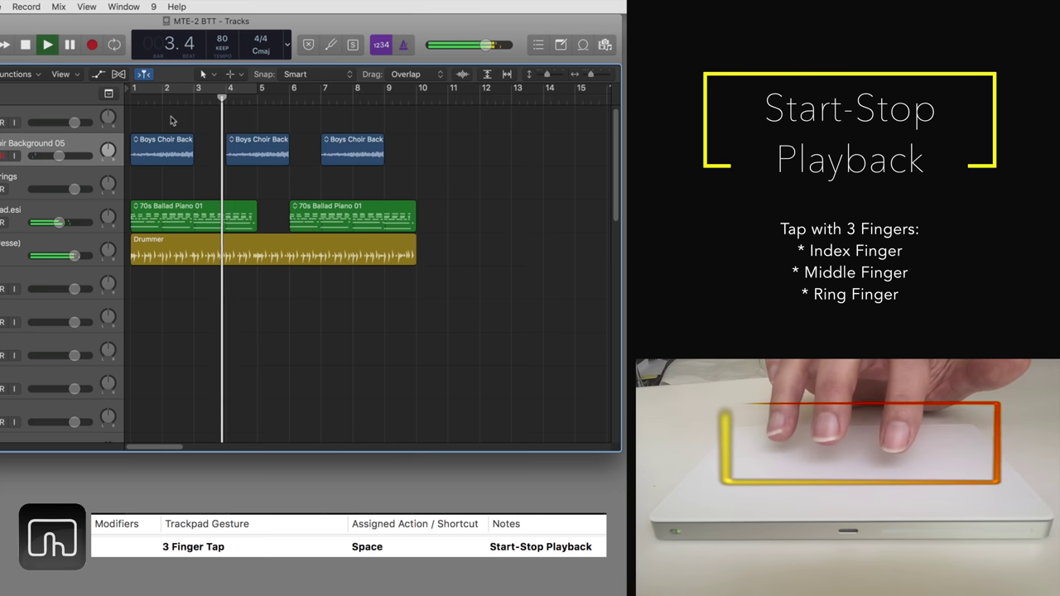
{"action": "key", "text": "space"}
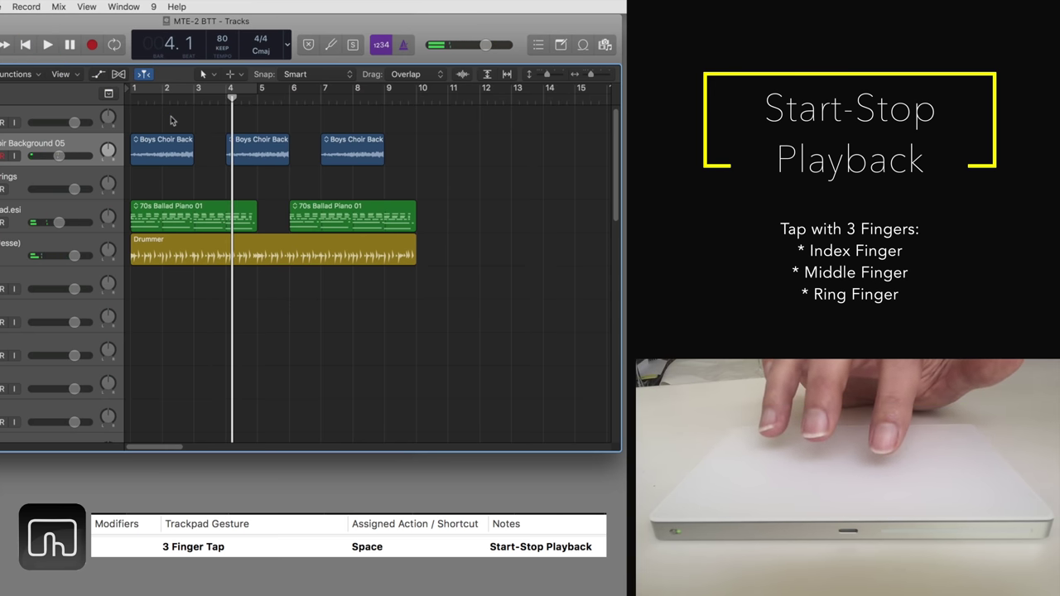
{"action": "key", "text": "space"}
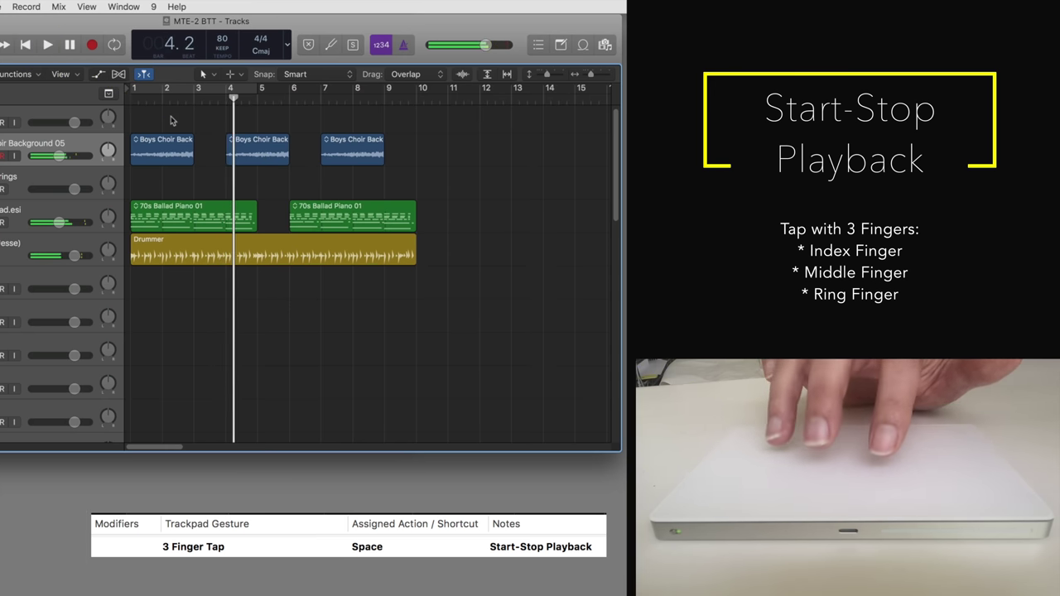
{"action": "key", "text": "space"}
{"action": "key", "text": "space"}
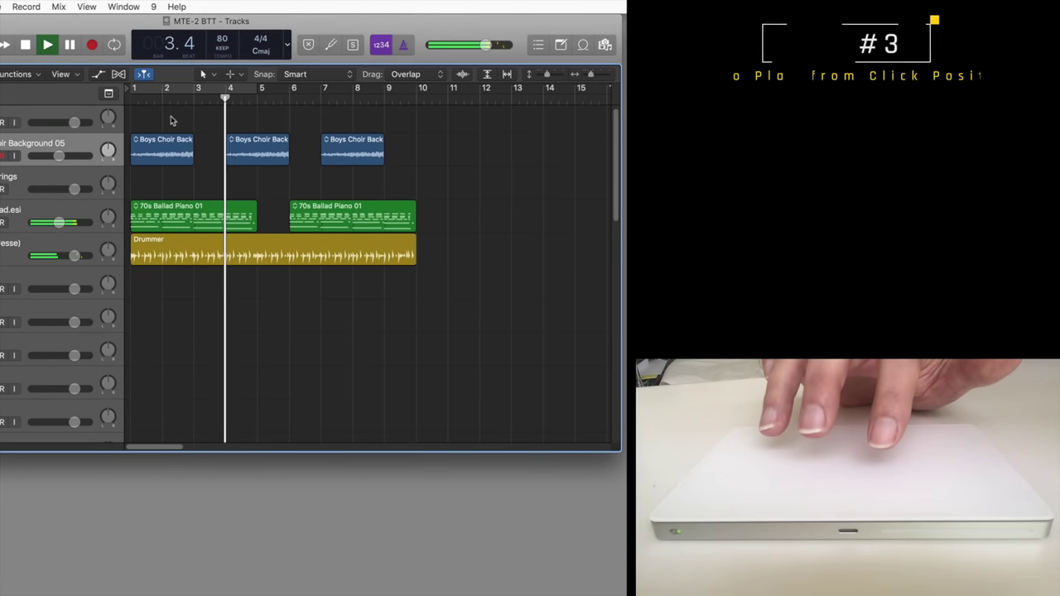
{"action": "key", "text": "space"}
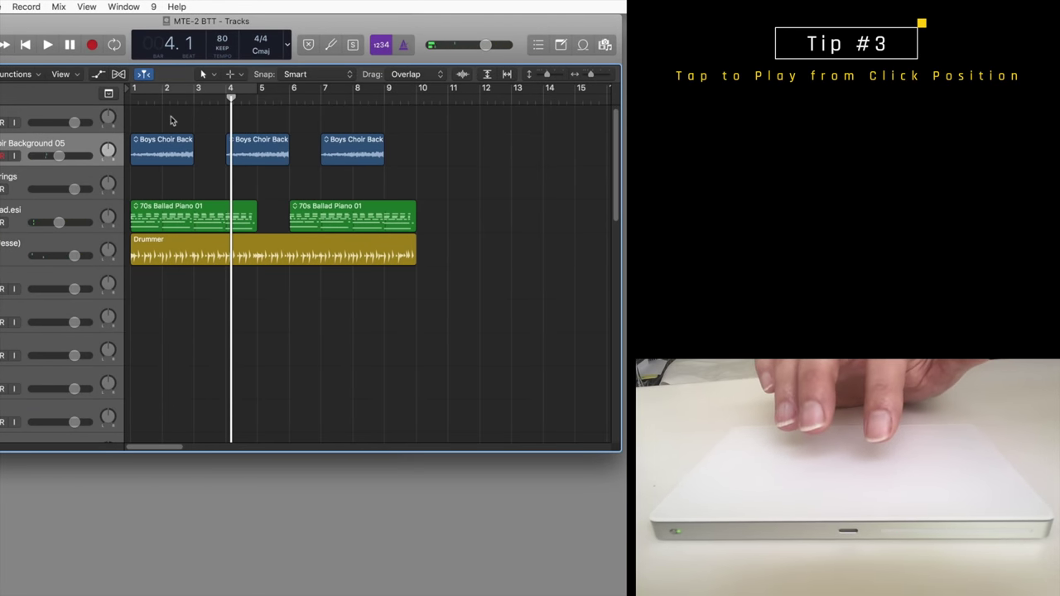
Reposition the playhead around the timeline, around bars 6, 14, 5, 2, 7 and 12.
{"action": "left_click", "coordinate": [172, 121]}
{"action": "left_click", "coordinate": [303, 181]}
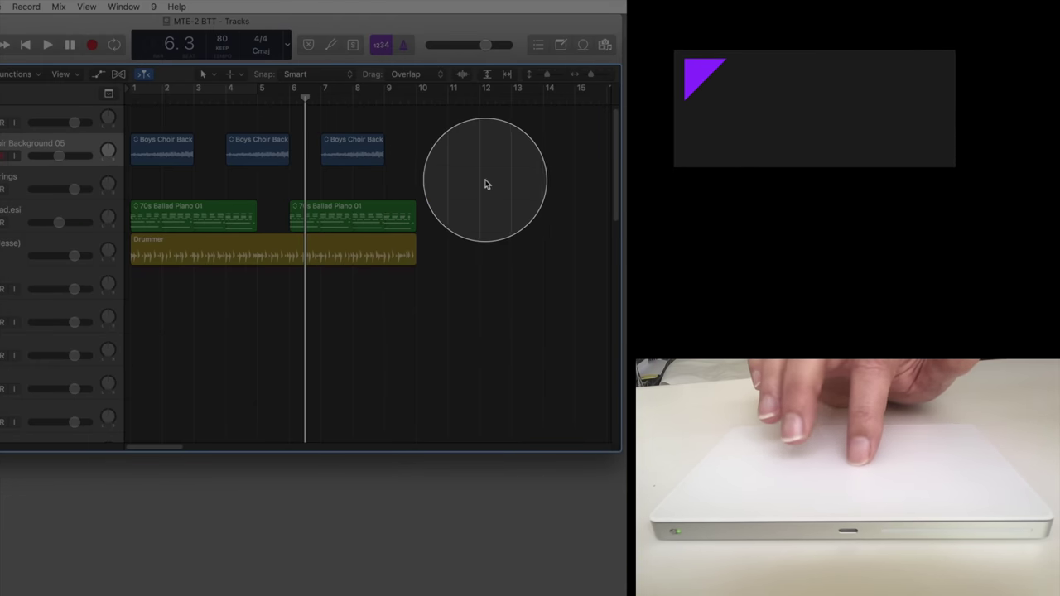
{"action": "left_click", "coordinate": [478, 183], "text": "shift"}
{"action": "left_click", "coordinate": [551, 319], "text": "shift"}
{"action": "left_click", "coordinate": [432, 338], "text": "shift"}
{"action": "left_click", "coordinate": [256, 338], "text": "shift"}
{"action": "left_click", "coordinate": [188, 306], "text": "shift"}
{"action": "left_click", "coordinate": [323, 310], "text": "shift"}
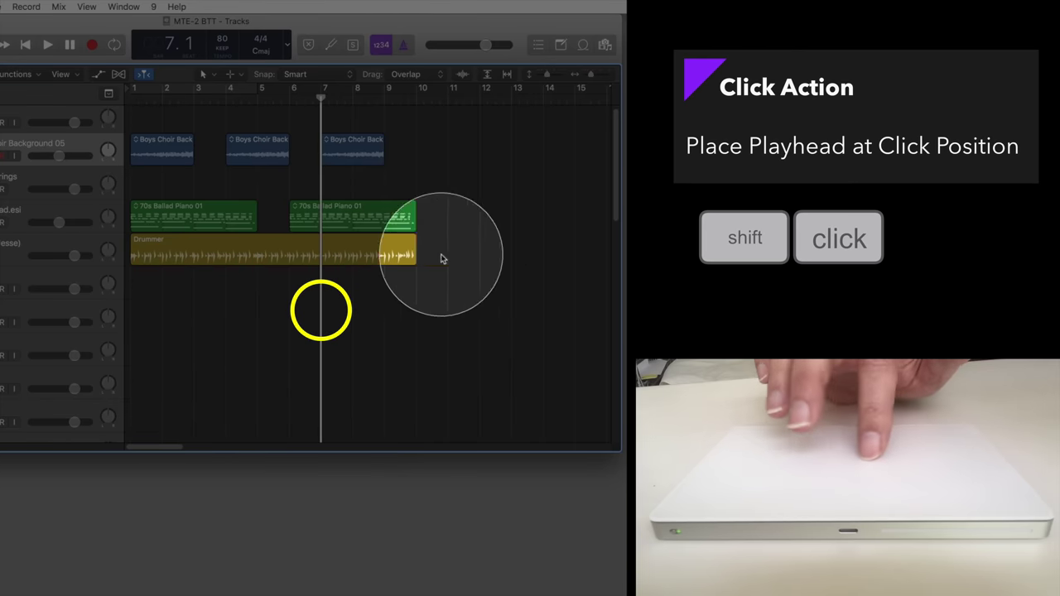
{"action": "left_click", "coordinate": [481, 224], "text": "shift"}
Place the playhead at bar 15, then back at bars 5, 2, 3 and near 1.
{"action": "scroll", "coordinate": [539, 142], "scroll_direction": "right", "scroll_amount": 2}
{"action": "left_click", "coordinate": [515, 143], "text": "shift"}
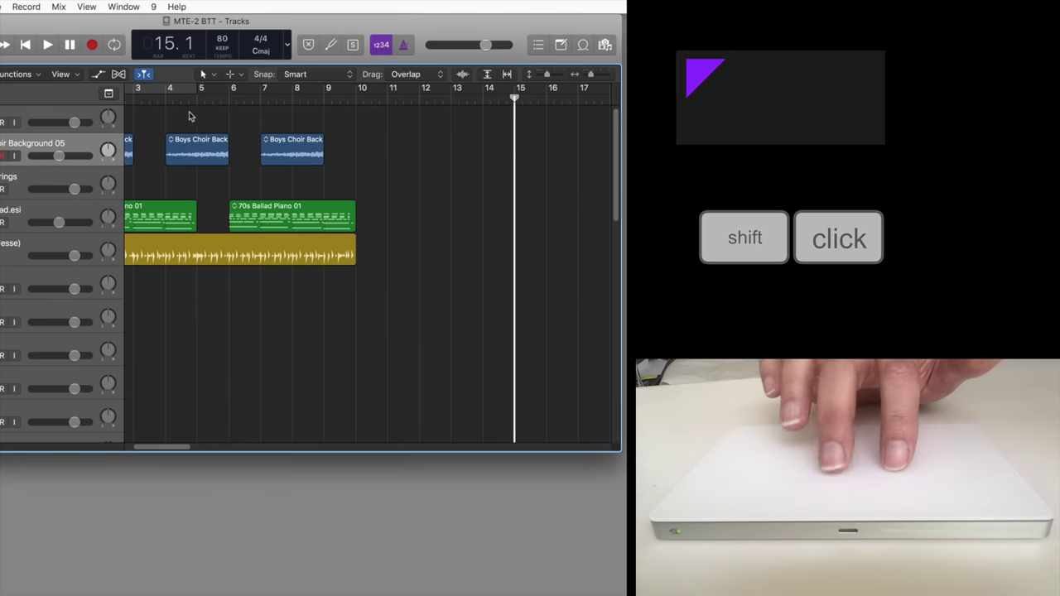
{"action": "left_click", "coordinate": [197, 120], "text": "shift"}
{"action": "scroll", "coordinate": [174, 161], "scroll_direction": "left", "scroll_amount": 3}
{"action": "left_click", "coordinate": [164, 176], "text": "shift"}
{"action": "left_click", "coordinate": [212, 184], "text": "shift"}
{"action": "left_click", "coordinate": [140, 318], "text": "shift"}
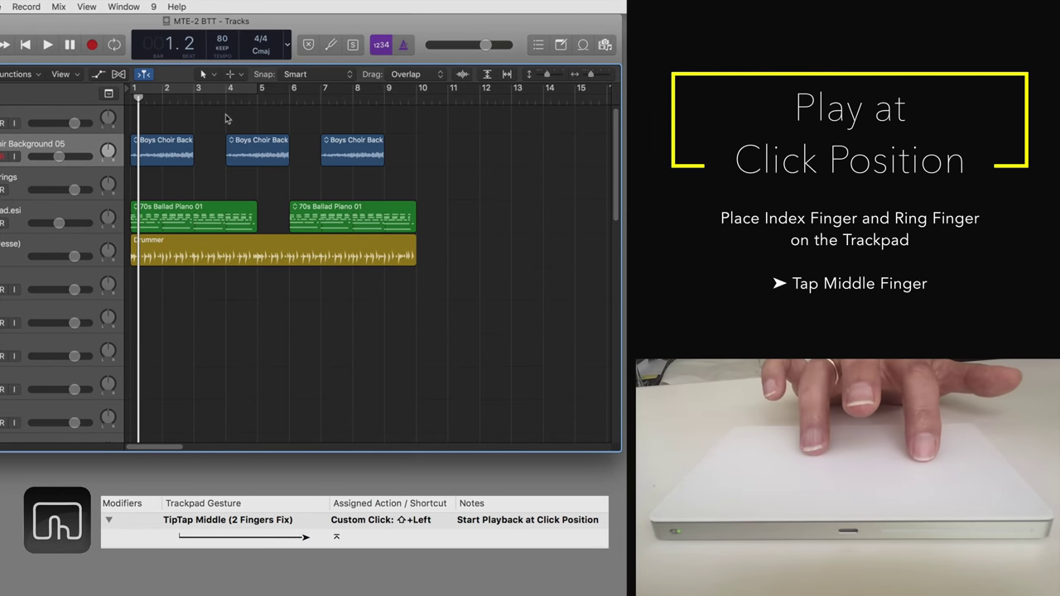
Start playback from bar 3 and jump it between around bar 8 and bar 3.
{"action": "left_click", "coordinate": [225, 119], "text": "shift"}
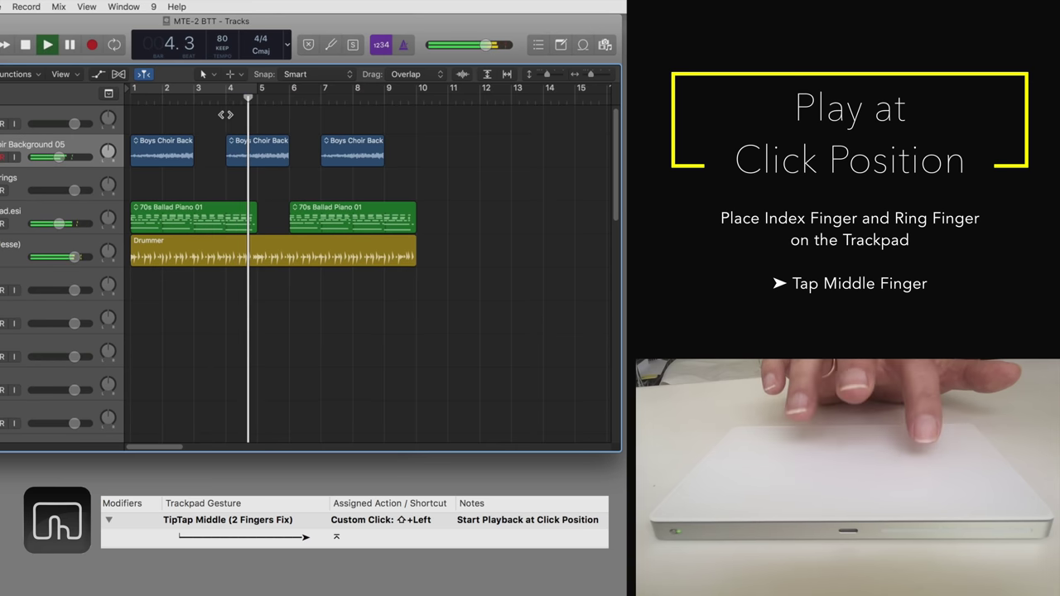
{"action": "left_click", "coordinate": [341, 125], "text": "shift"}
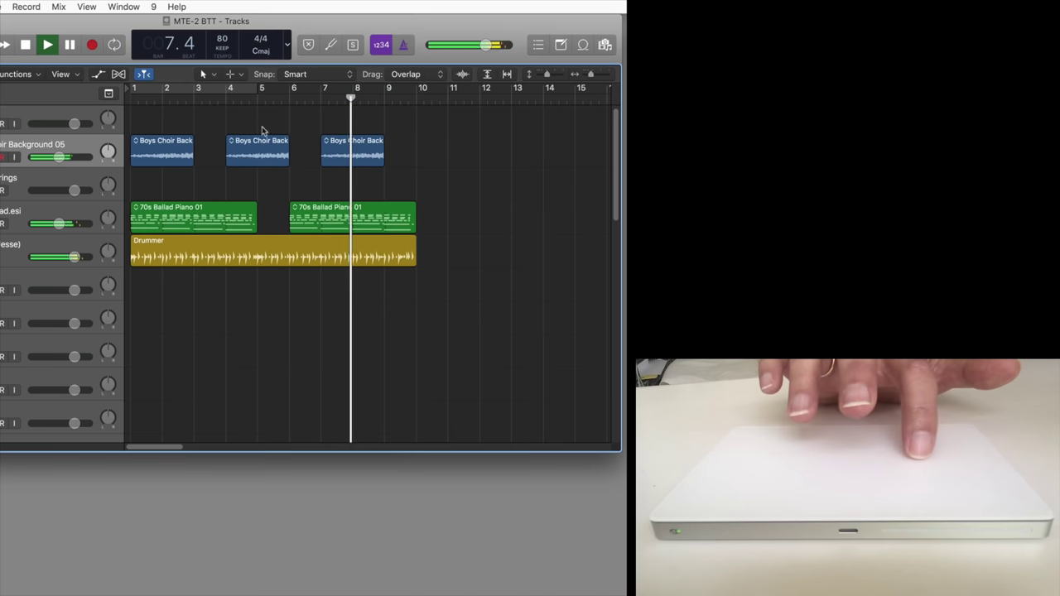
{"action": "left_click", "coordinate": [197, 126], "text": "shift"}
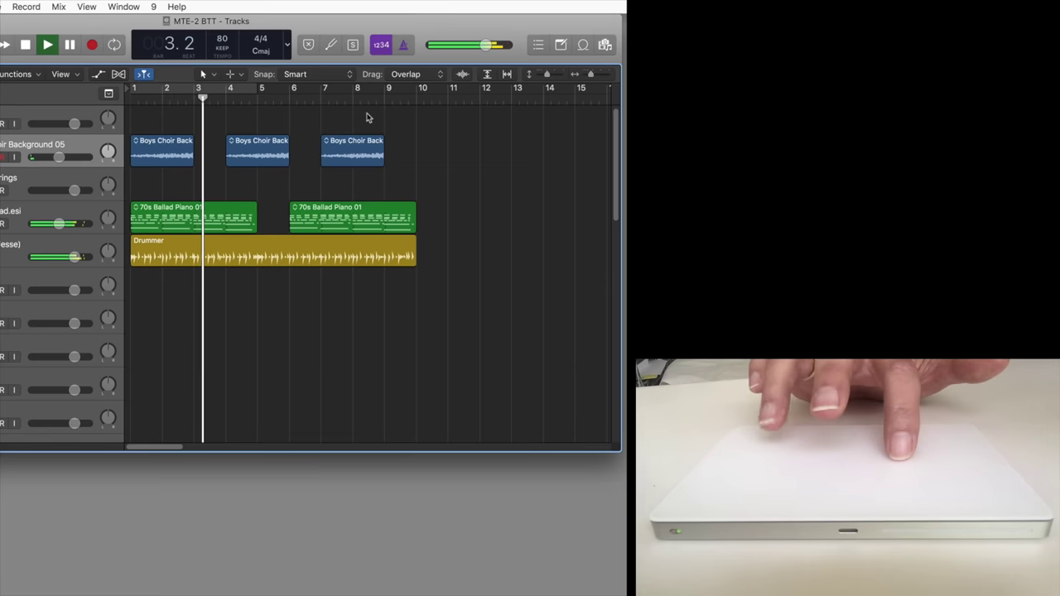
{"action": "left_click", "coordinate": [367, 112], "text": "shift"}
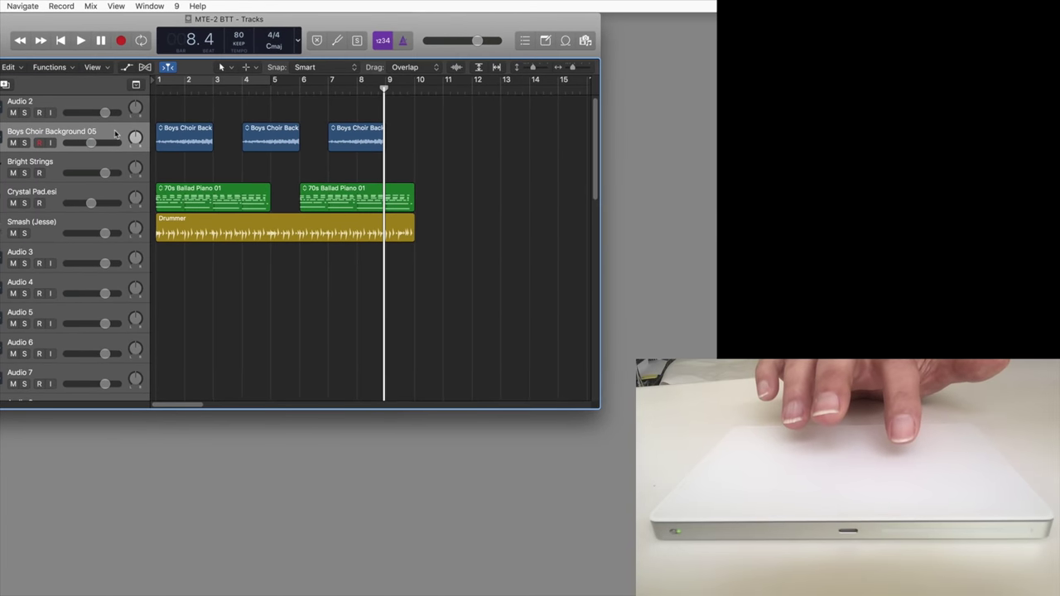
Delete the Boys Choir Background 05 track, confirming removal of its regions.
{"action": "key", "text": "super+BackSpace"}
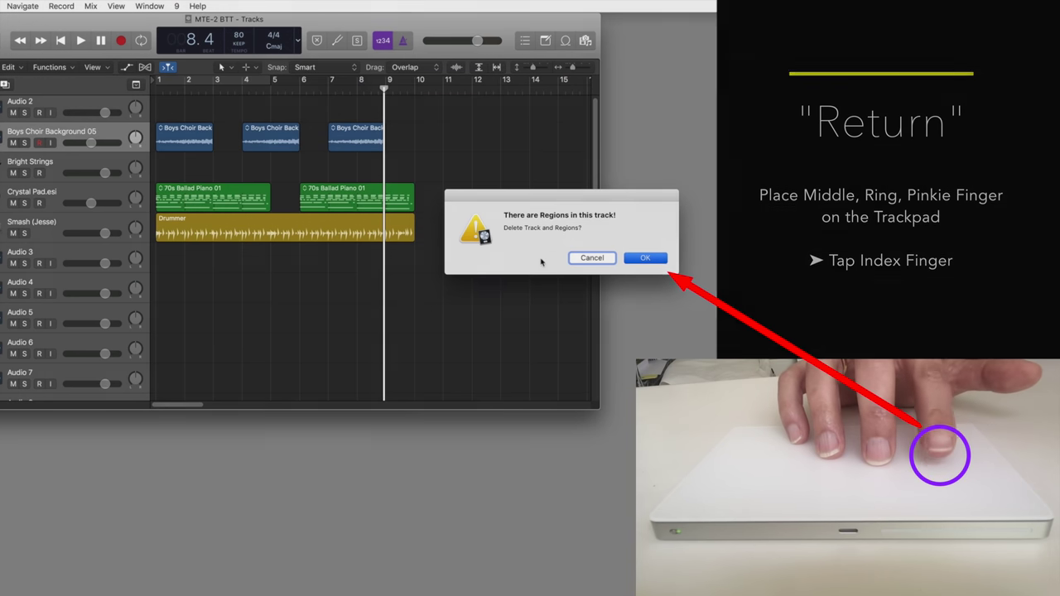
{"action": "key", "text": "Return"}
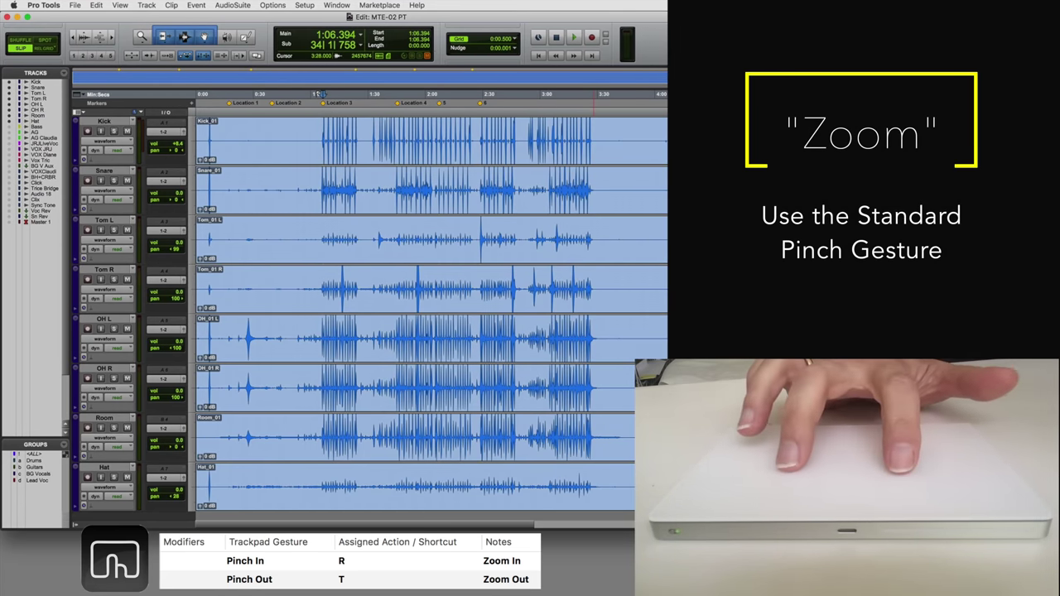
Zoom the Pro Tools timeline out, in twice, then out again to fit the drum clips.
{"action": "key", "text": "t"}
{"action": "key", "text": "t"}
{"action": "key", "text": "t"}
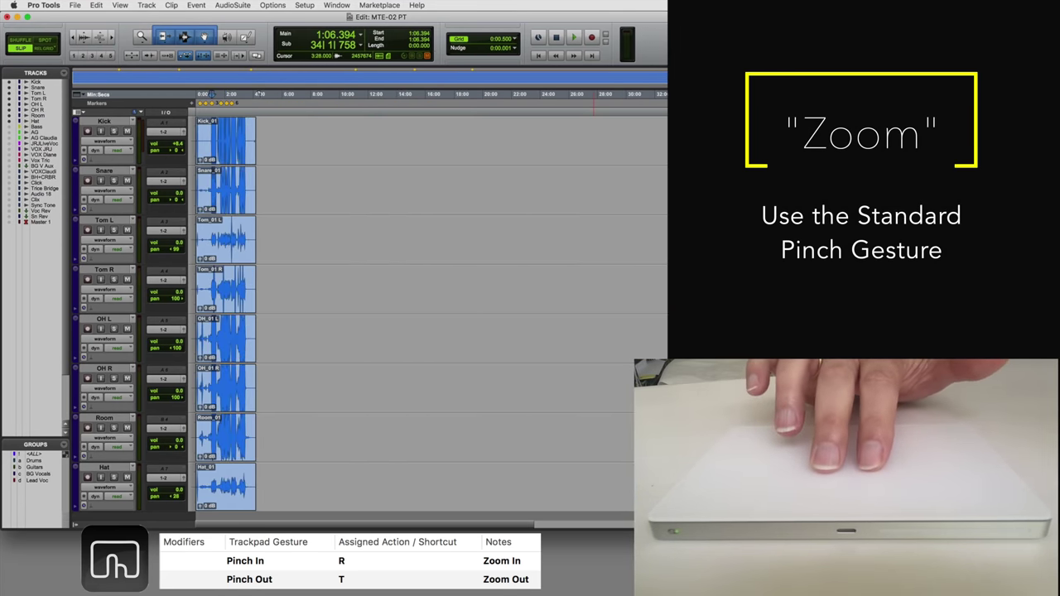
{"action": "key", "text": "r"}
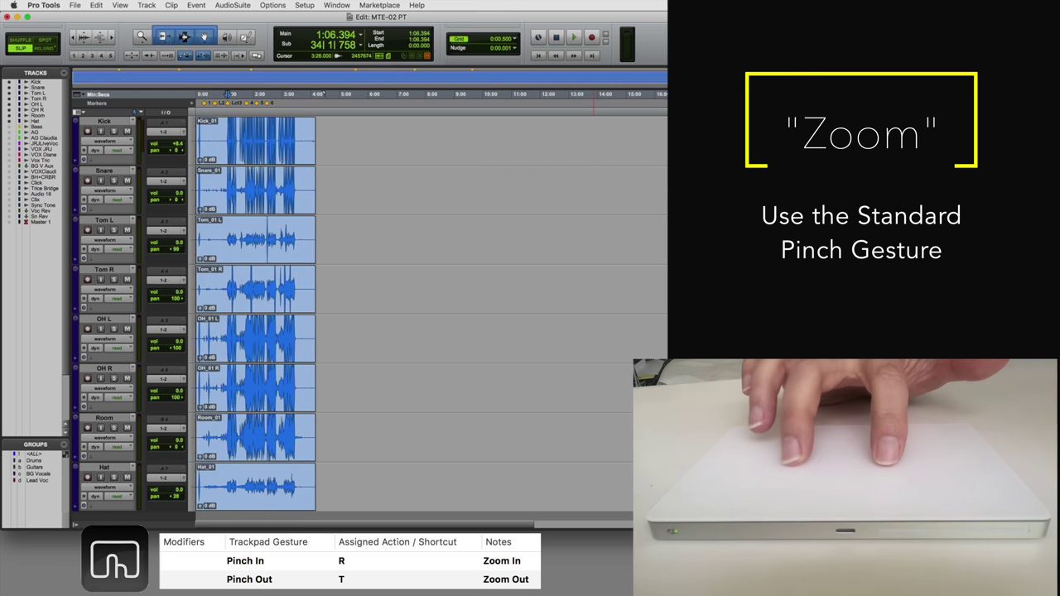
{"action": "key", "text": "r"}
{"action": "key", "text": "r"}
{"action": "key", "text": "r"}
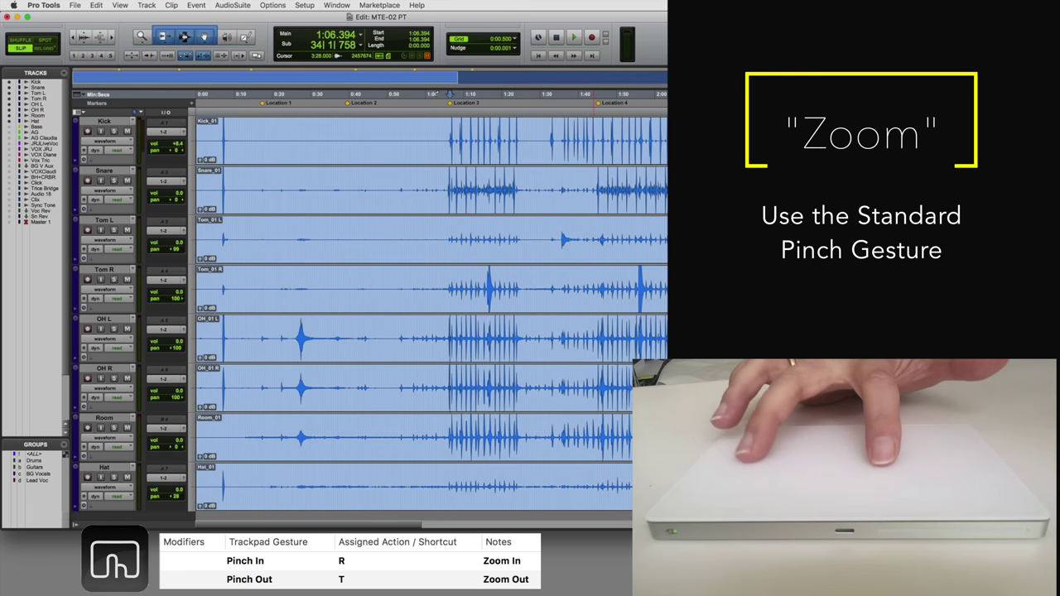
{"action": "key", "text": "t"}
{"action": "key", "text": "t"}
{"action": "key", "text": "t"}
{"action": "key", "text": "t"}
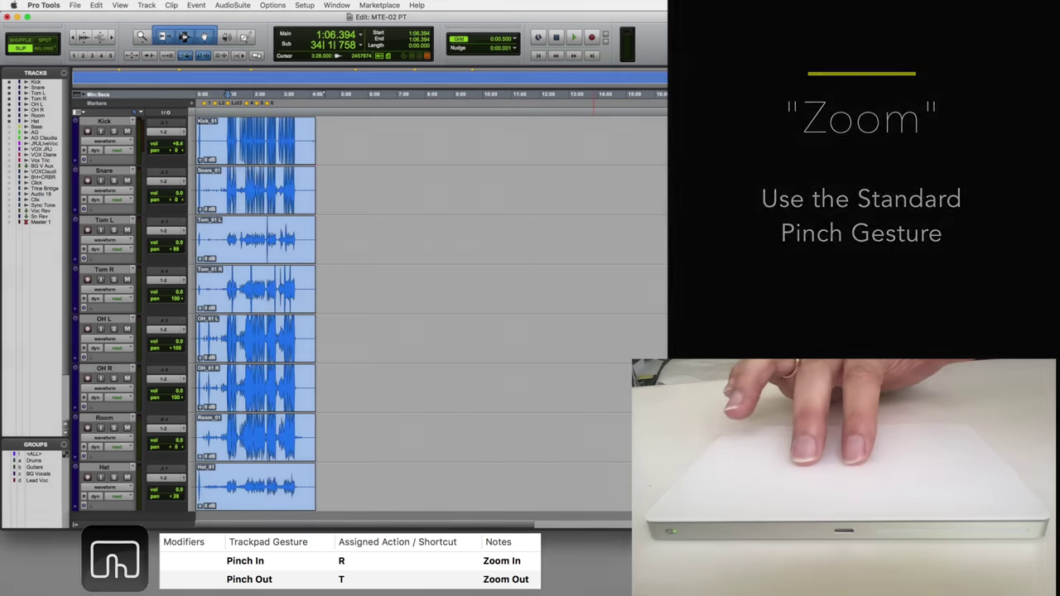